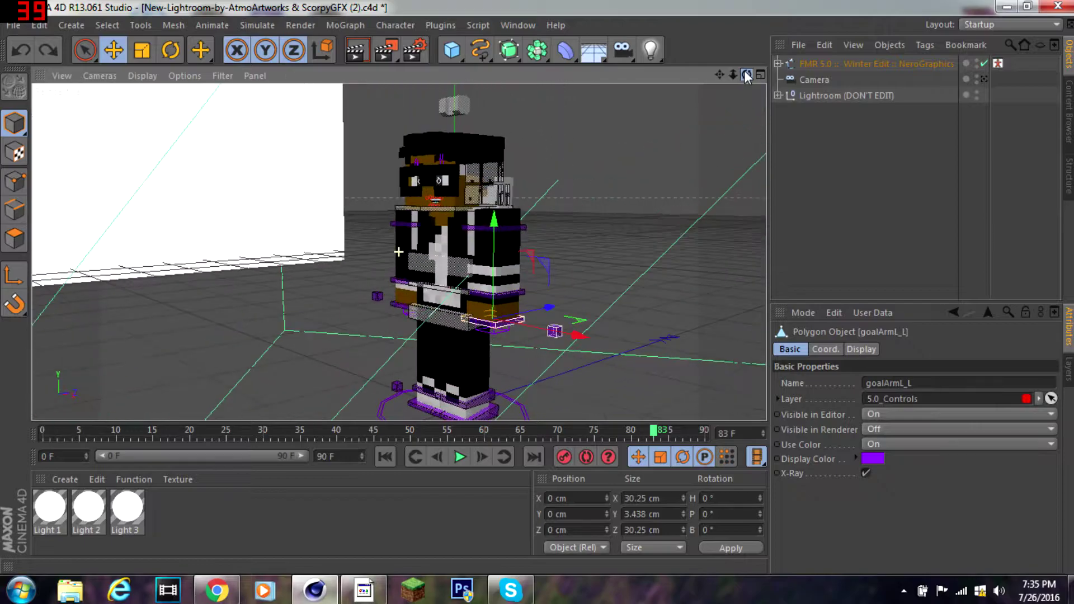
- Move the left arm control outward and raise the right arm control to about X -10, Y 91, Z -49 cm
left_click_drag(505, 296, 551, 307)
left_click(459, 263)
left_click(643, 369)
left_click_drag(447, 302, 378, 188)
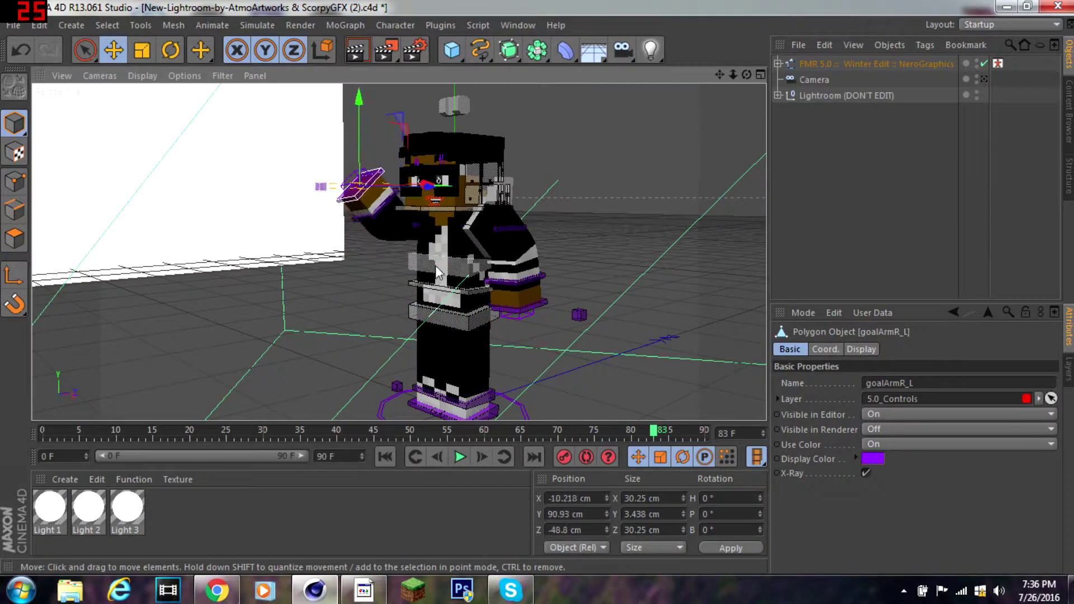
- Rotate the raised right hand and tilt the character's head and upper body into a running lean
key("r")
left_click_drag(418, 234, 591, 139)
left_click(408, 184)
left_click(591, 140)
- Move the right foot control to about X 2, Y 8, Z -29 cm and lift the left foot behind the body
left_click_drag(454, 398, 416, 370)
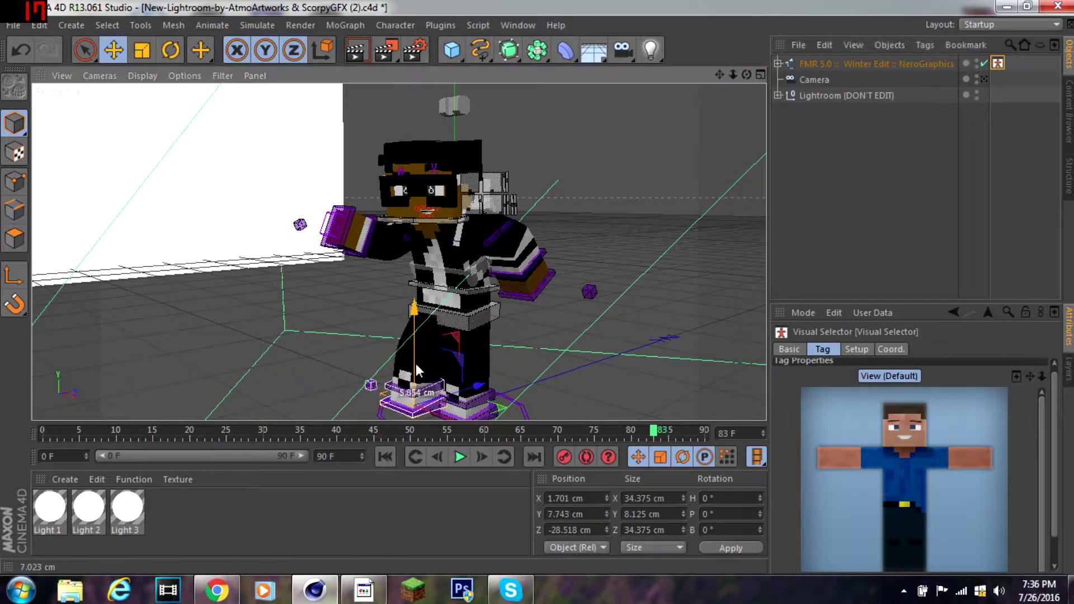
left_click_drag(476, 406, 551, 305)
left_click_drag(719, 74, 778, 73)
left_click(854, 63)
left_click(719, 91)
mouse_move(718, 91)
left_mouse_down()
mouse_move(619, 242)
mouse_move(397, 242)
mouse_move(727, 81)
left_mouse_up()
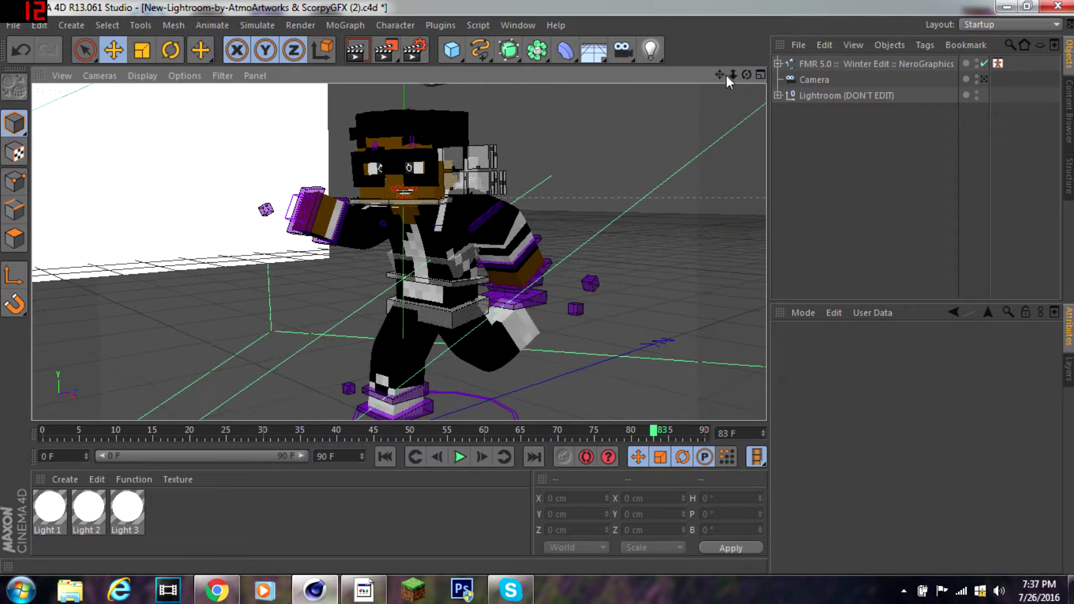
- Render the posed running character to the Picture Viewer
left_click(431, 178)
key("r")
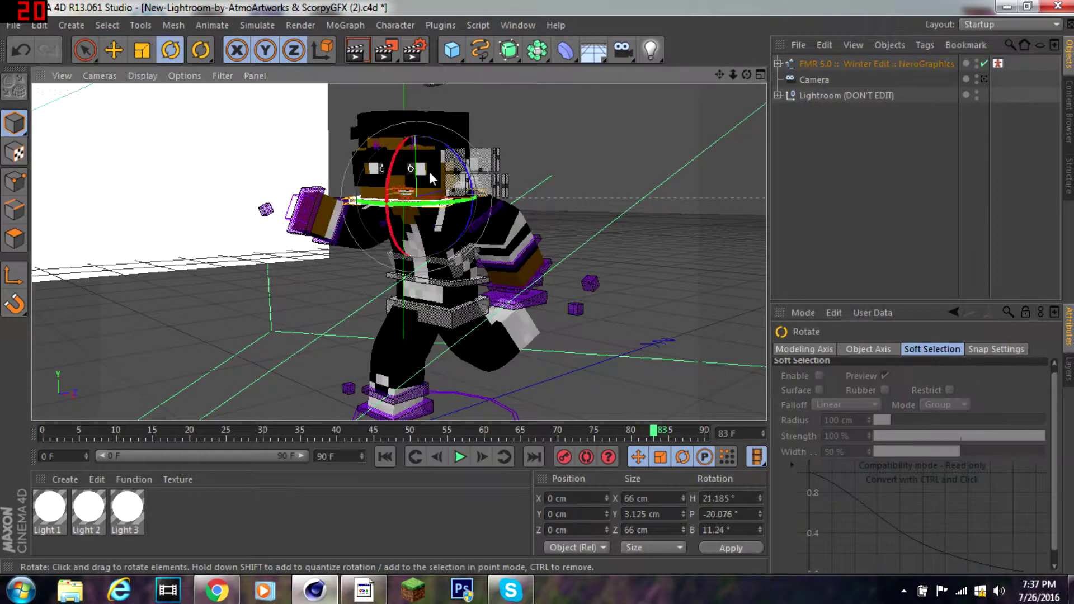
left_click(591, 136)
left_click_drag(747, 74, 720, 80)
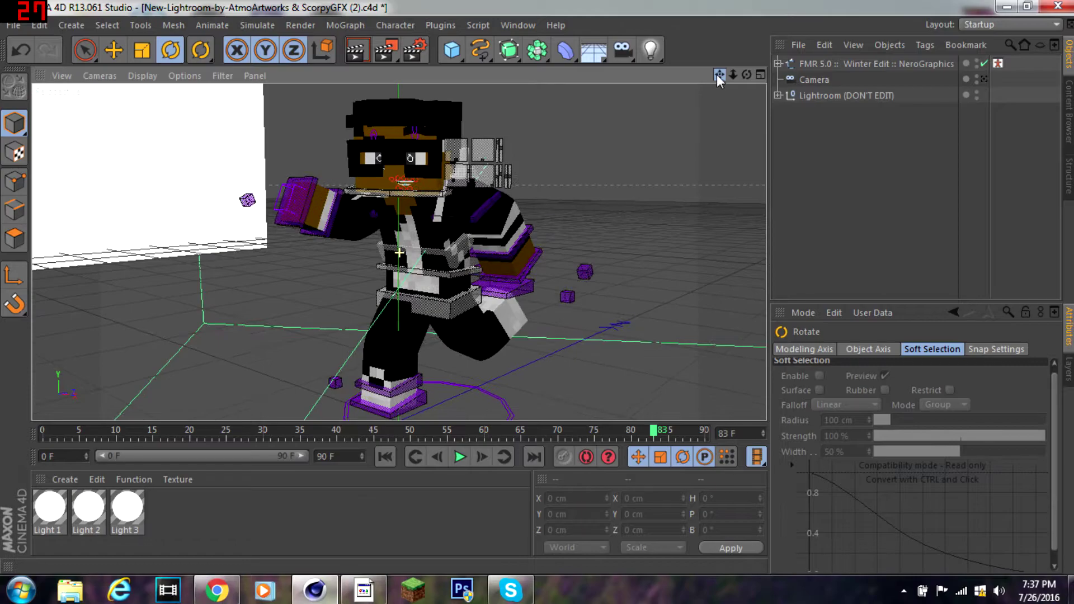
left_click(385, 50)
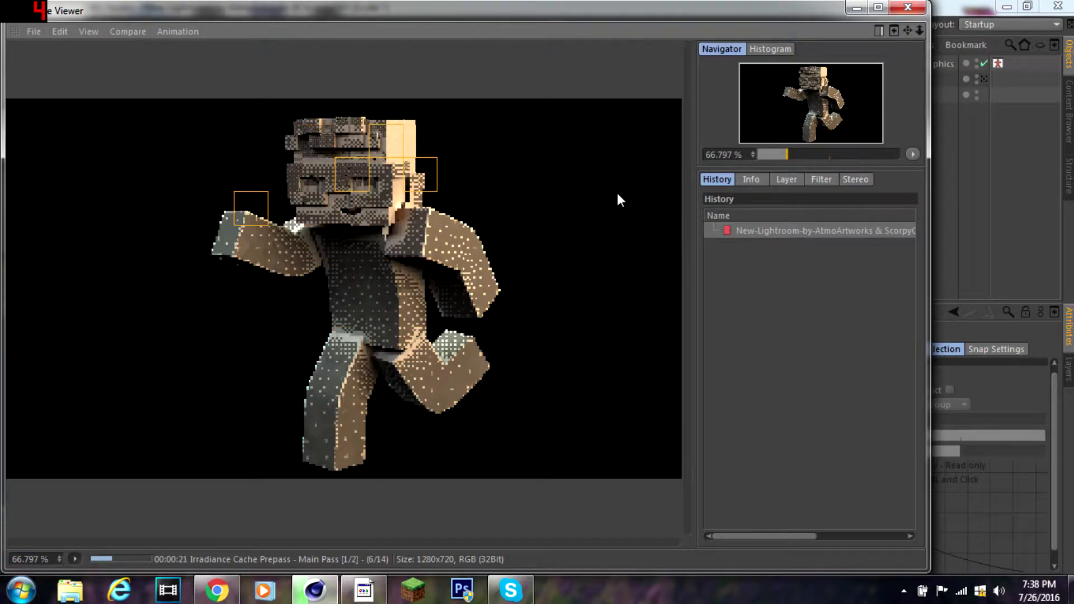
left_click(510, 590)
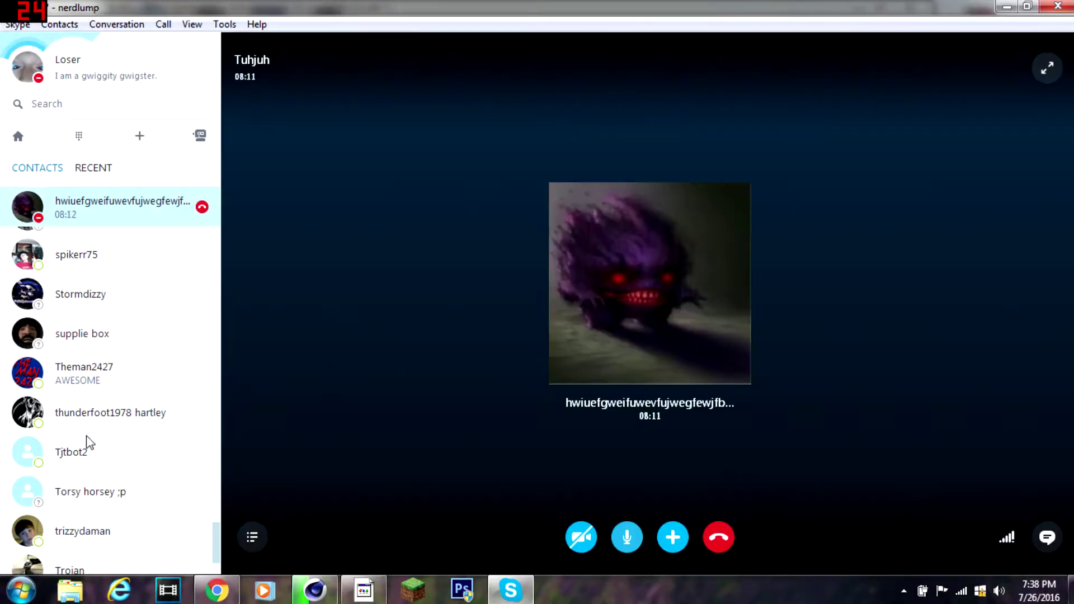
left_click(86, 442)
key("Down")
left_click(510, 590)
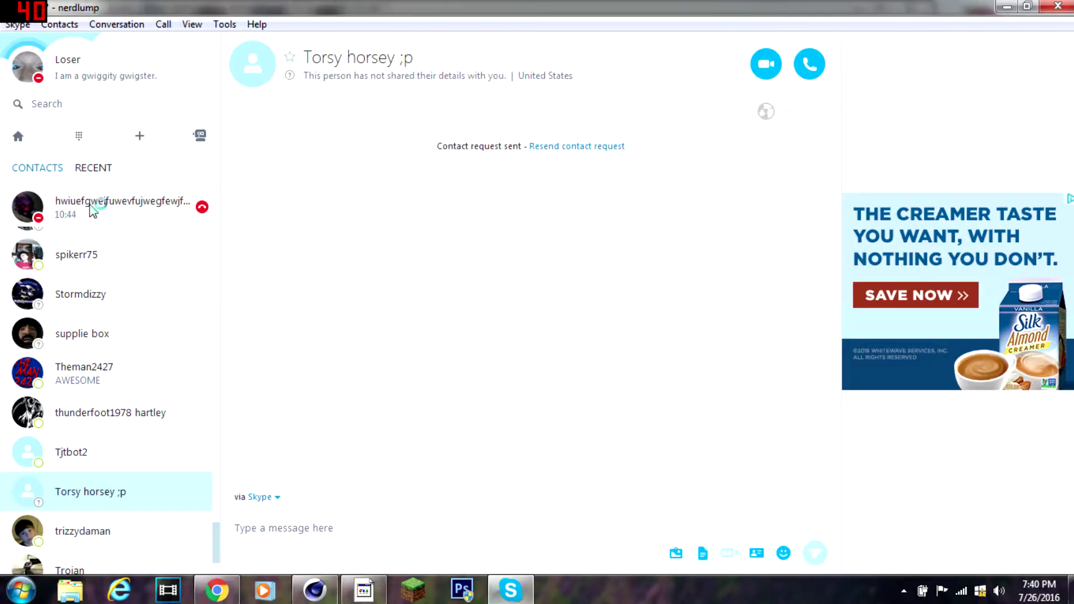
left_click(89, 205)
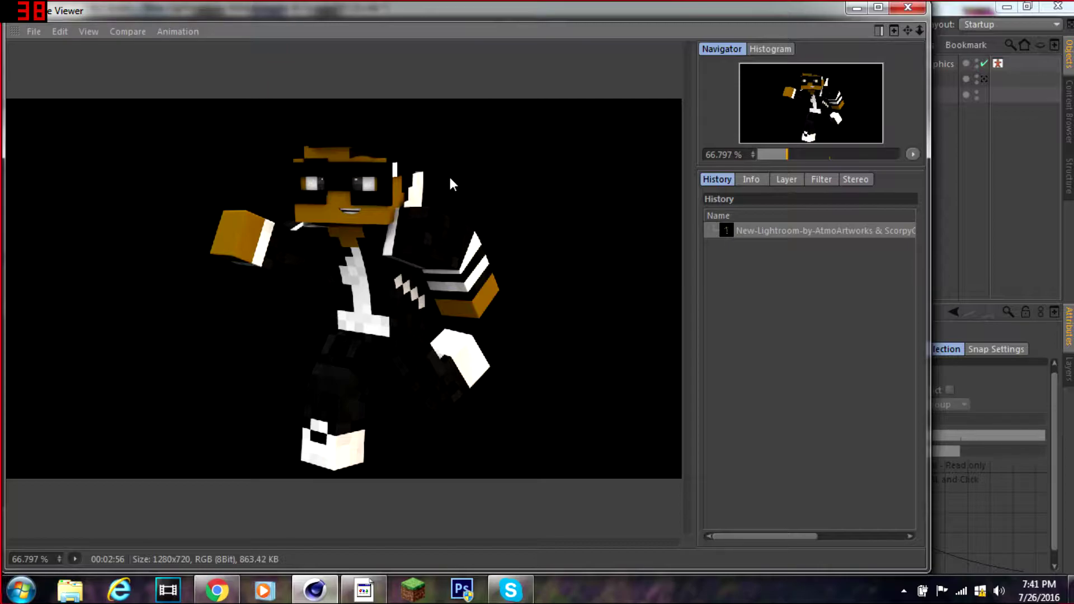
left_click(511, 590)
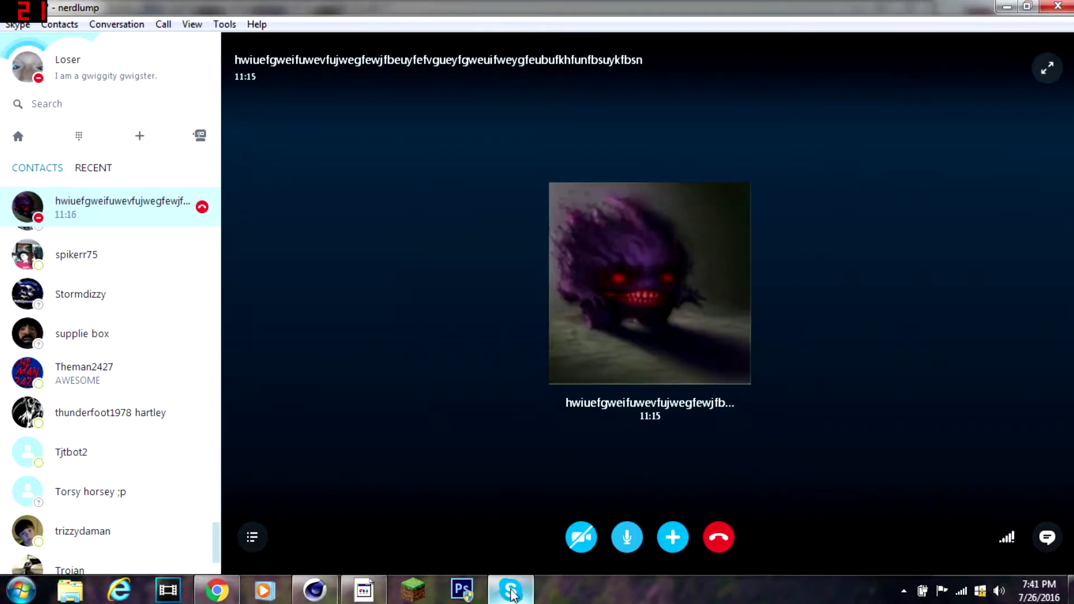
left_click(510, 590)
- Save the rendered still as an 8-bit PNG with alpha channel to the Desktop, named Tuhjuh Outro Photo 1
left_click(60, 31)
left_click(62, 71)
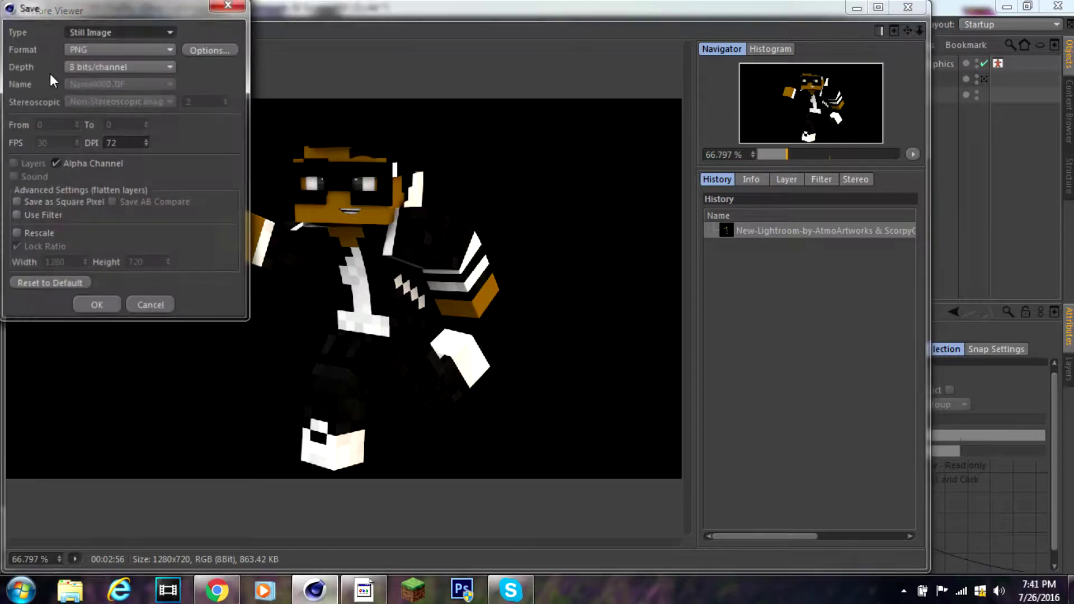
left_click(112, 308)
left_click(223, 59)
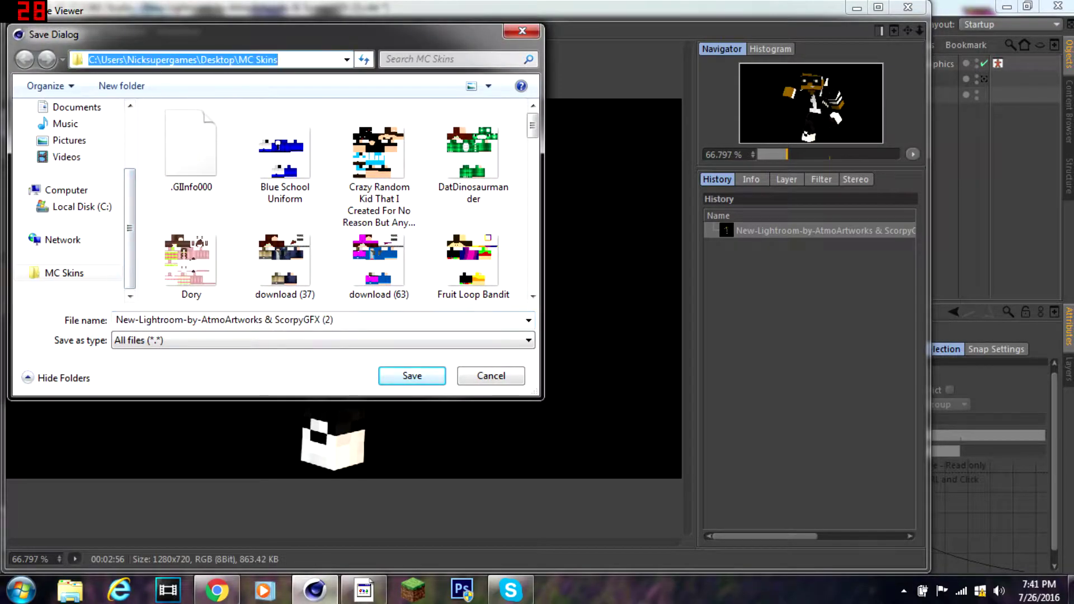
left_click(313, 319)
key("ctrl+a")
key("Delete")
type("Tuhjuh")
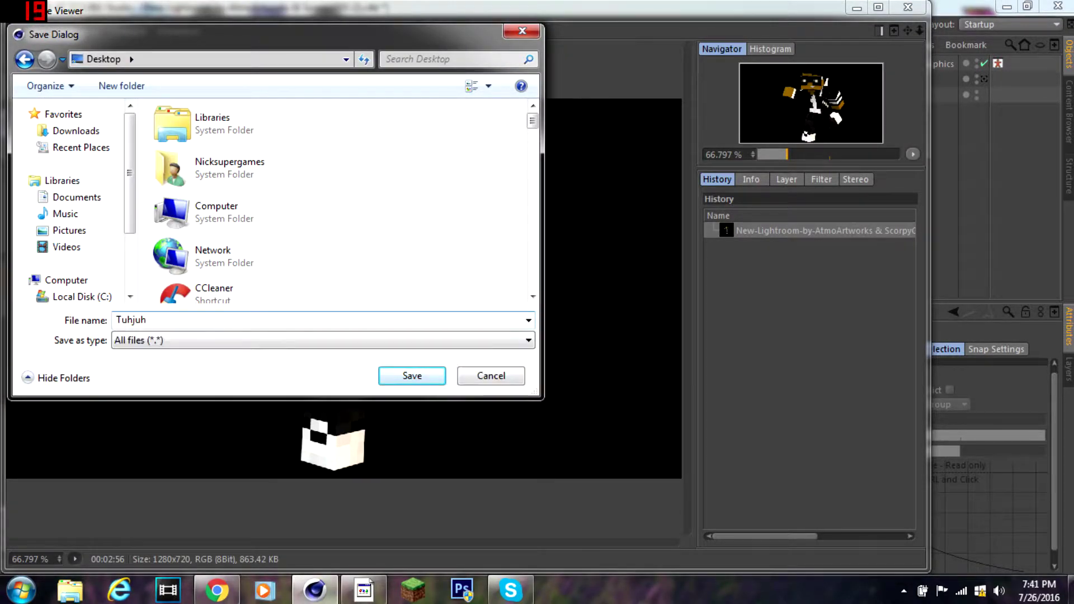
left_click(412, 378)
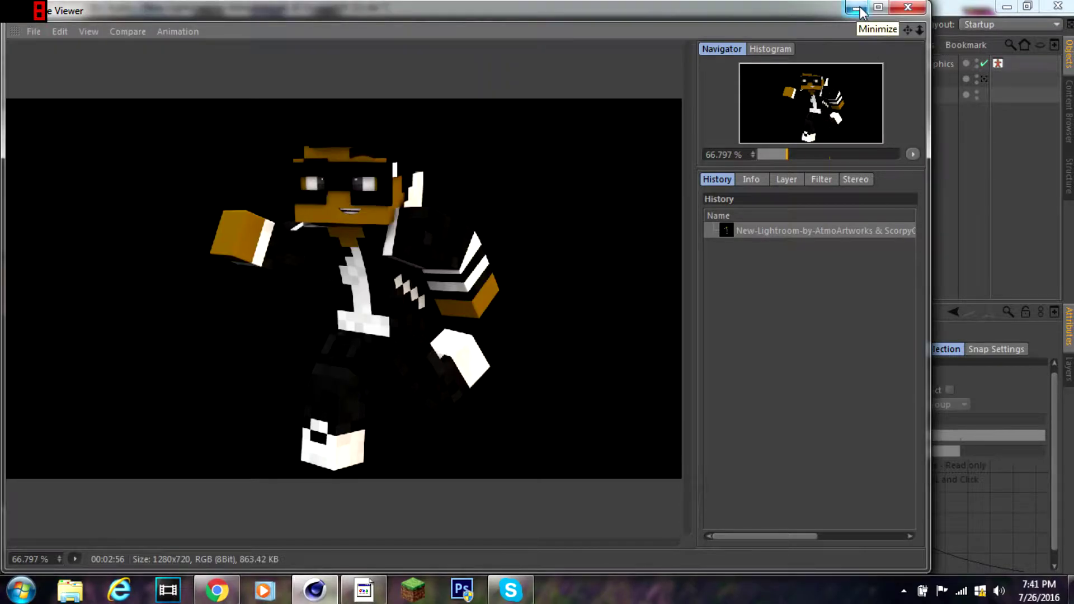
- Minimize the render viewer, check the saved character image from the desktop in the photo viewer, and close it
left_click(854, 8)
double_click(346, 332)
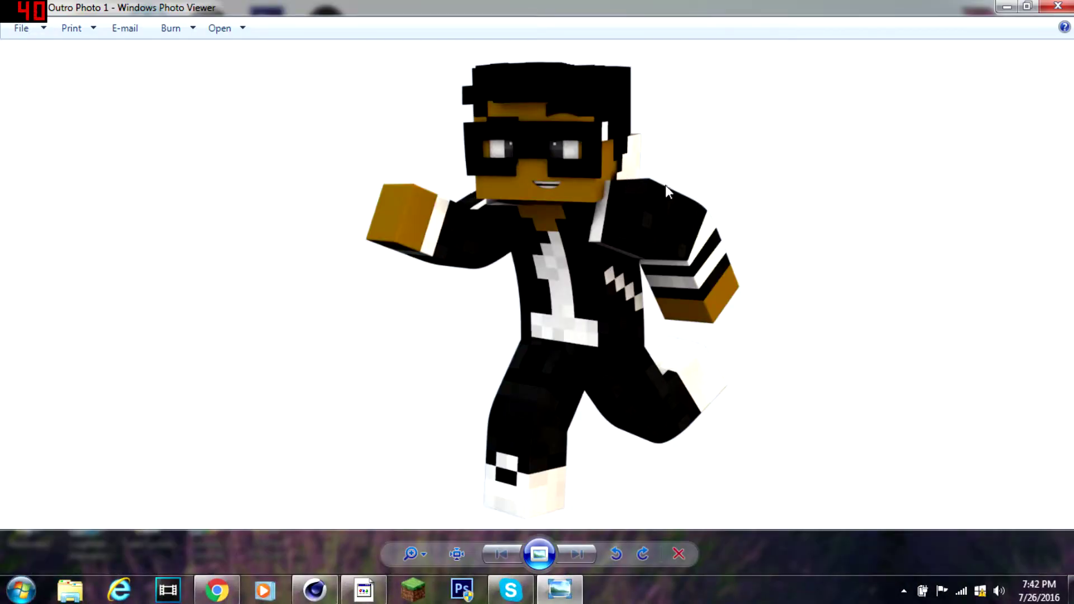
left_click(1057, 6)
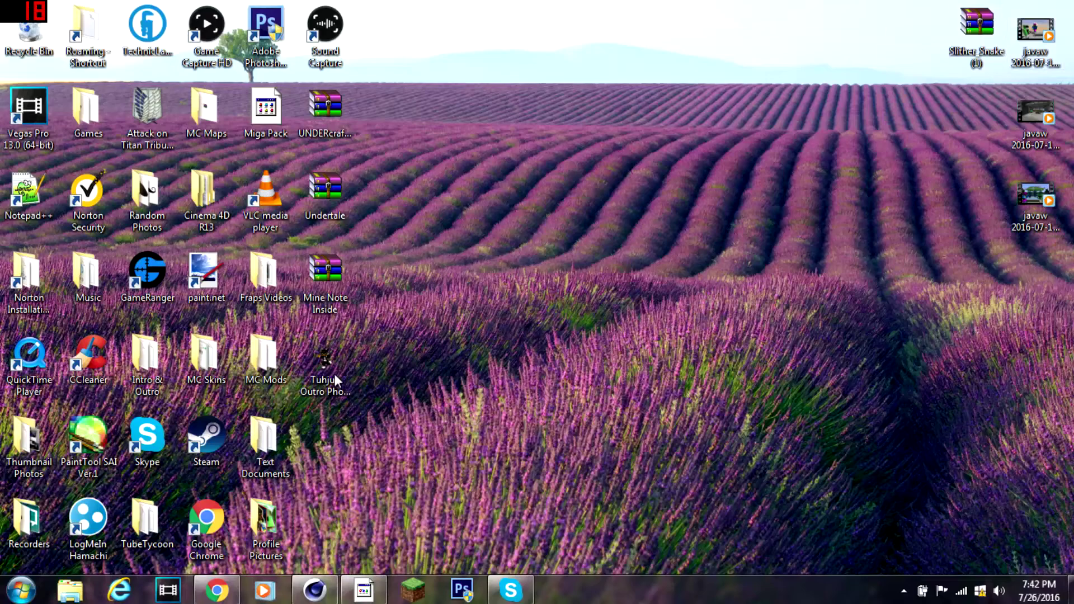
- Switch to Chrome and search the web for "purple background images"
left_click(215, 590)
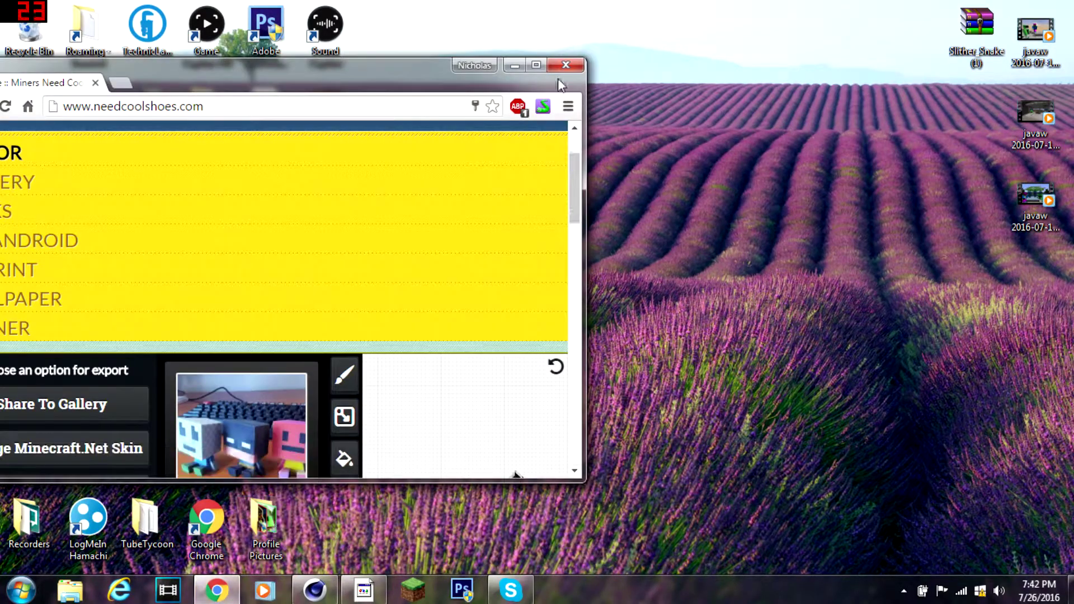
left_click(534, 70)
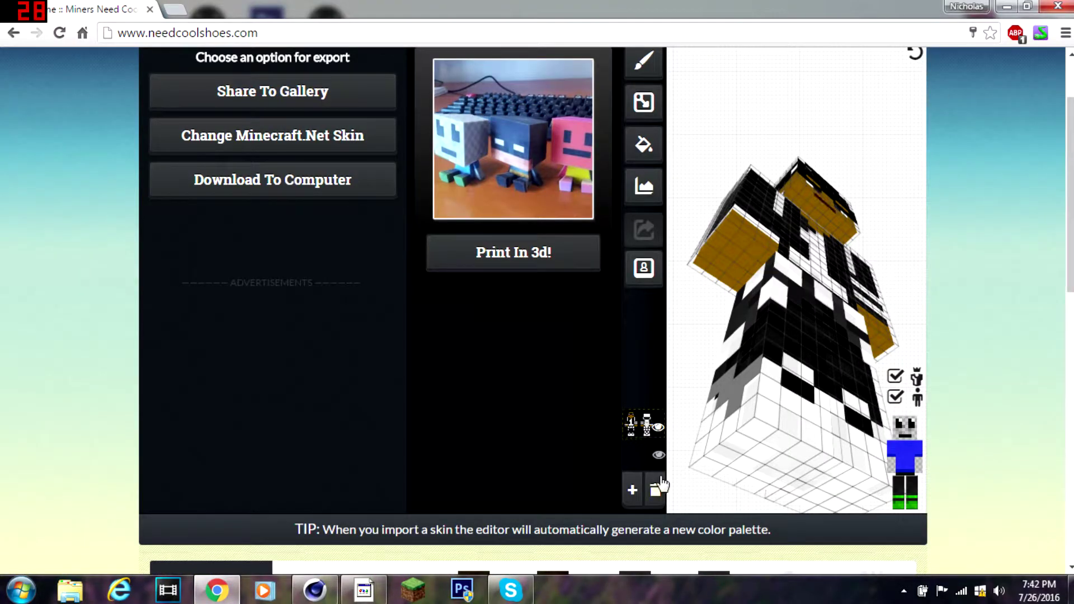
scroll(386, 199, "up", 2)
key("ctrl+l")
key("BackSpace")
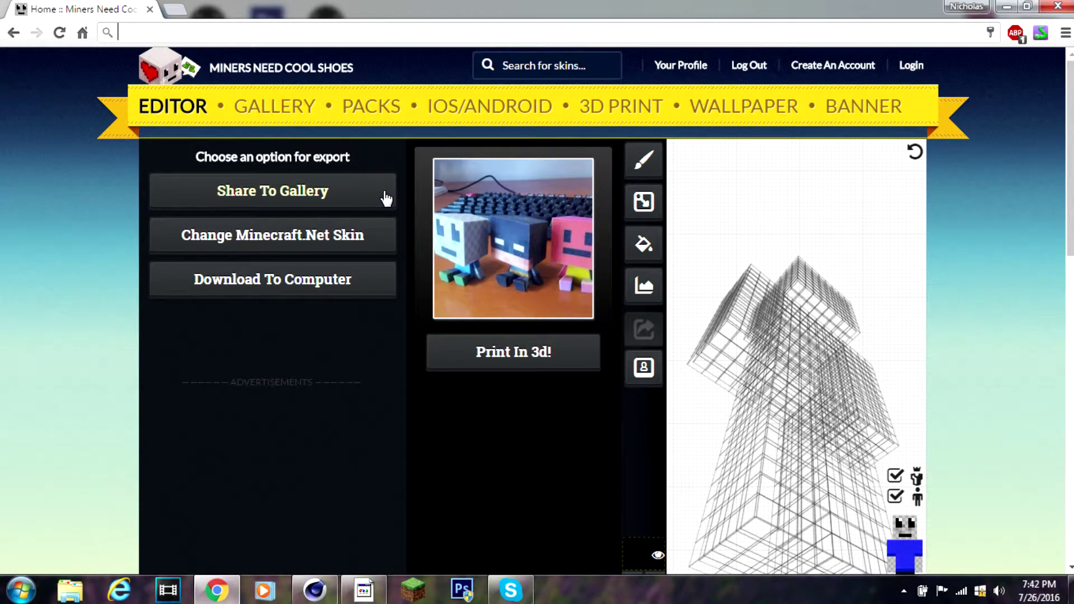
type("purple background images")
key("Return")
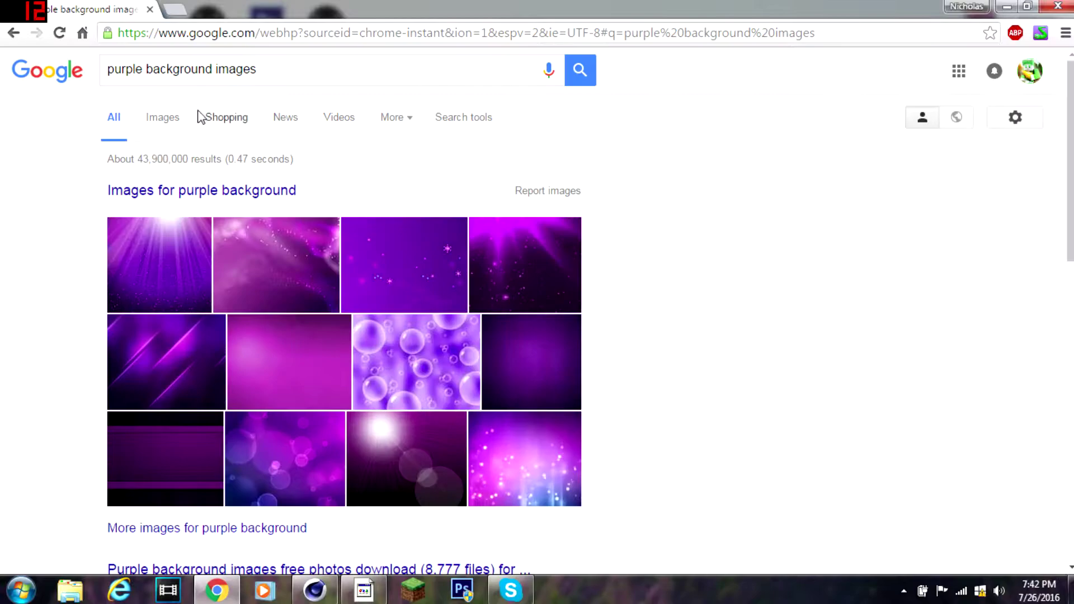
- Save the purple light-ray background from the image results to the desktop and open it in the photo viewer
left_click(162, 118)
left_click(515, 266)
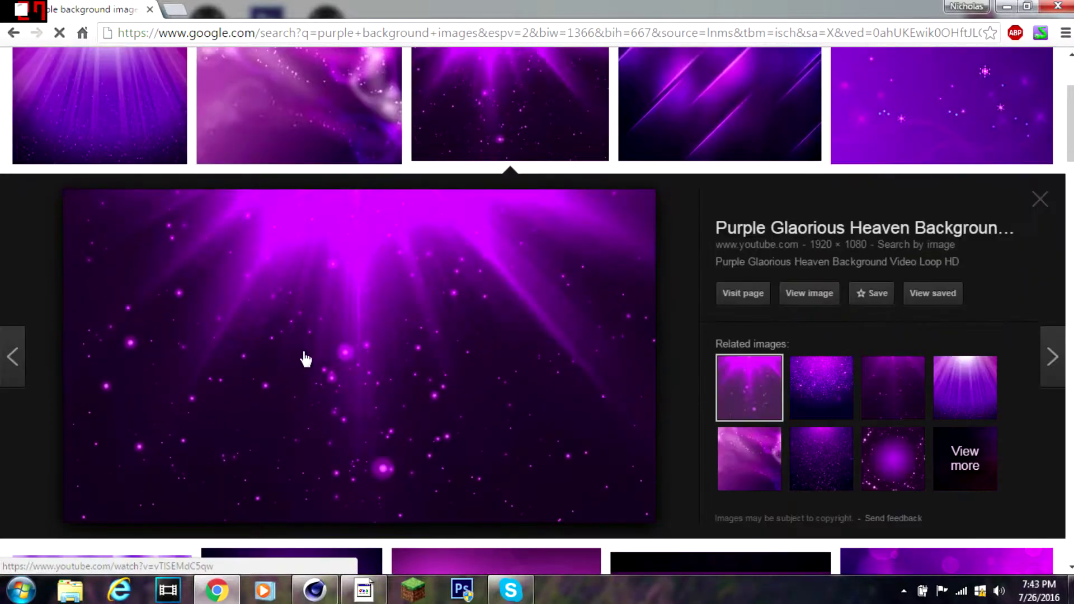
key("super+Down")
left_click_drag(304, 360, 781, 358)
double_click(781, 358)
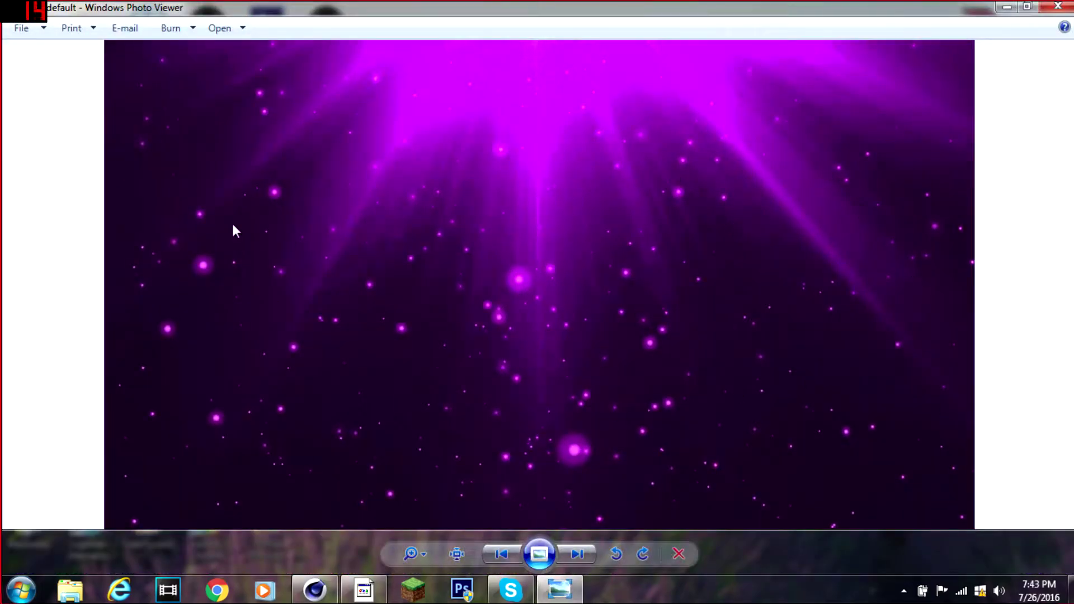
- Close the photo viewer and delete the downloaded light-ray background from the desktop
left_click(1069, 8)
key("Delete")
key("Return")
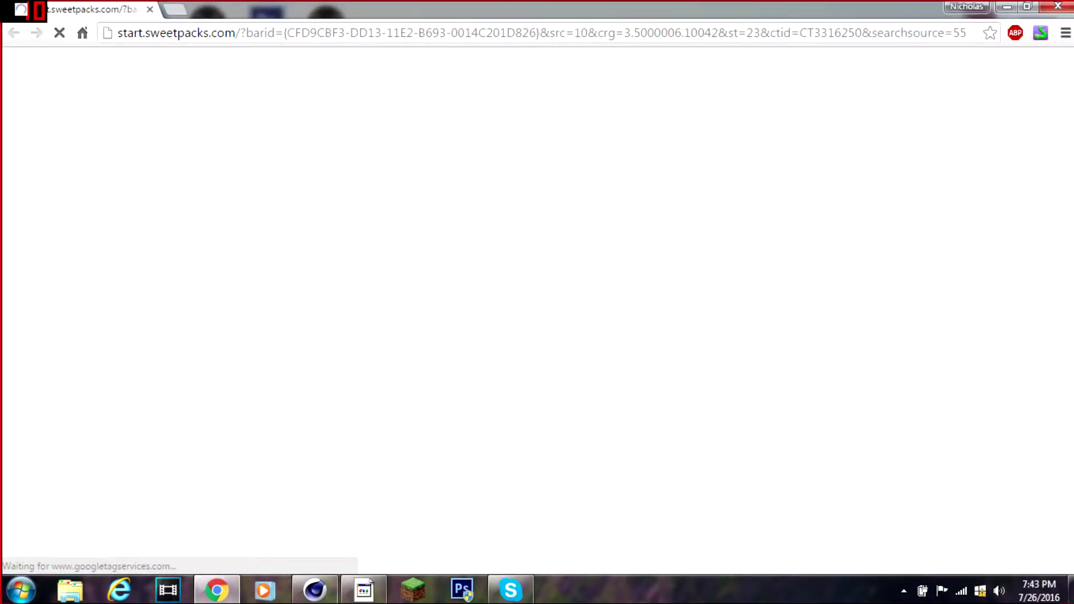
- Search for "purple background images" again in Chrome and show the image results
left_click(419, 39)
type("purp")
key("Return")
type("purple background images")
left_click(160, 116)
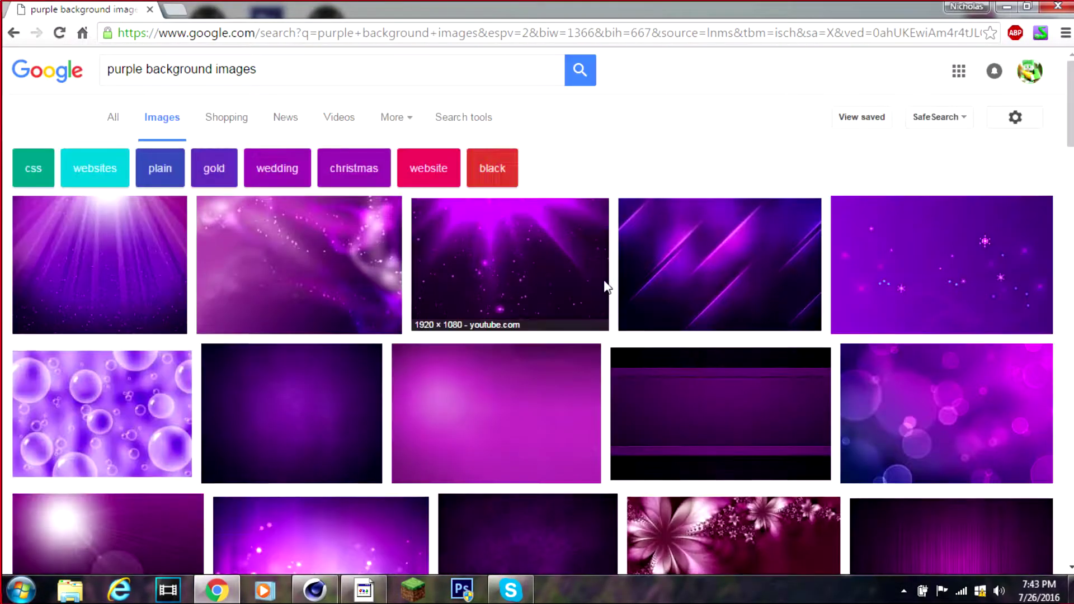
- Browse the purple background results for a suitable backdrop, including the gold and black filters
scroll(540, 288, "down", 4)
scroll(546, 229, "up", 4)
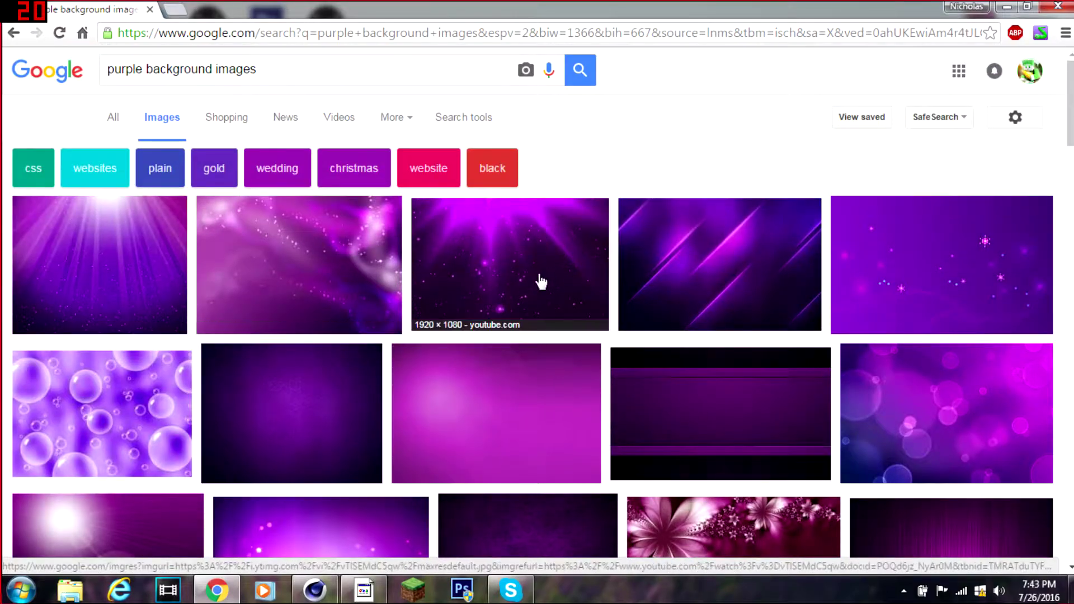
left_click(214, 168)
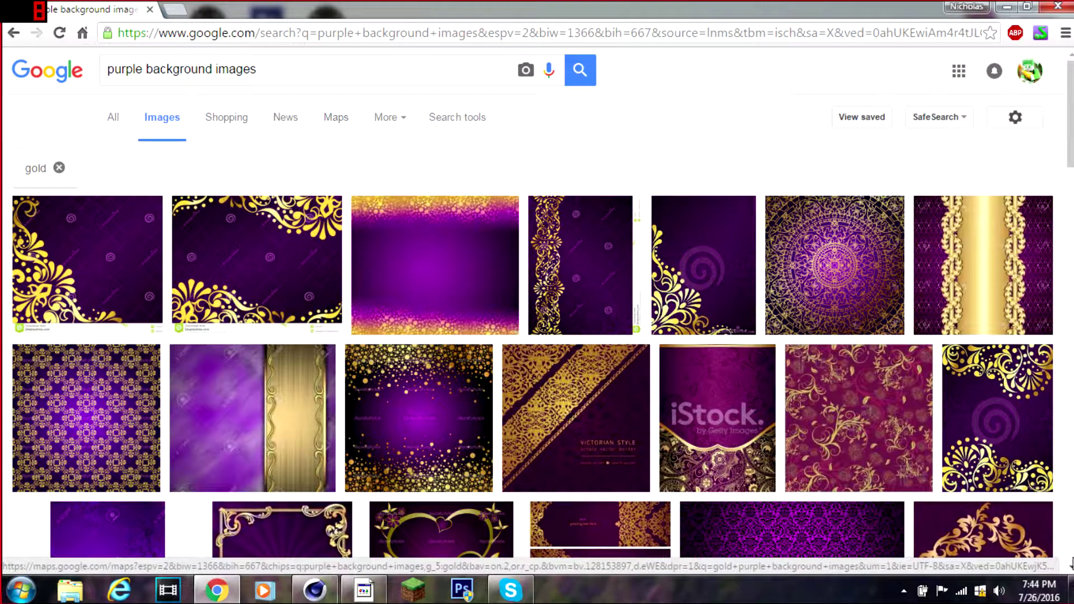
key("alt+Left")
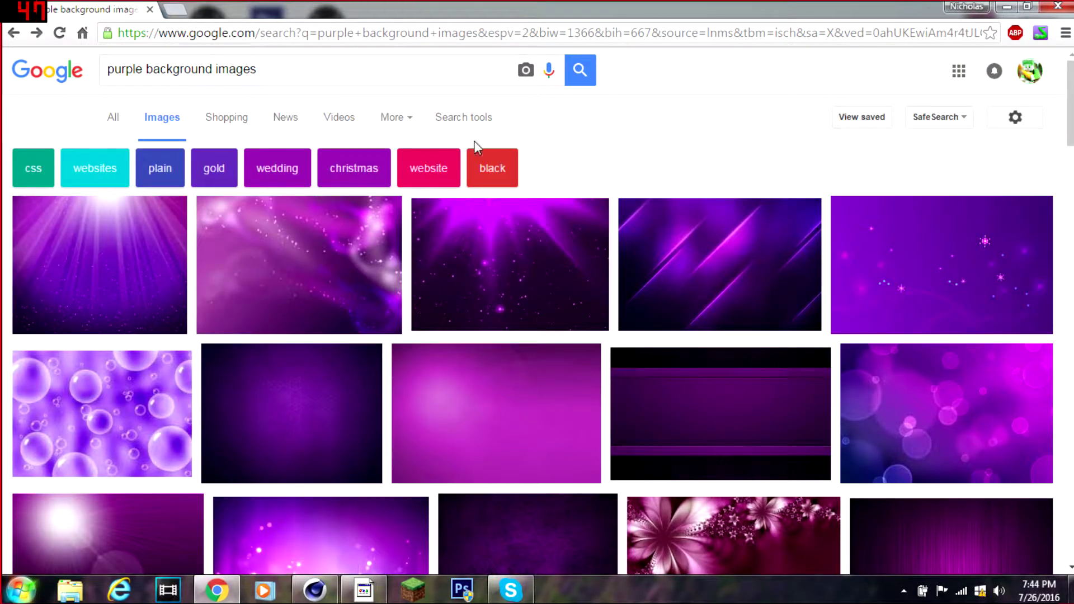
left_click(491, 167)
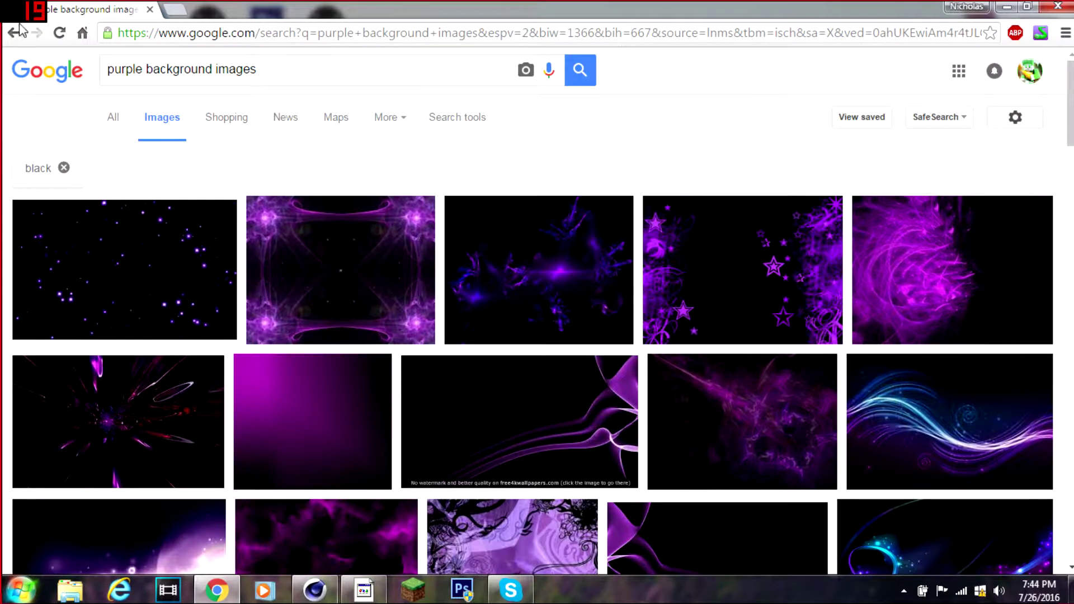
left_click(64, 168)
scroll(156, 263, "down", 10)
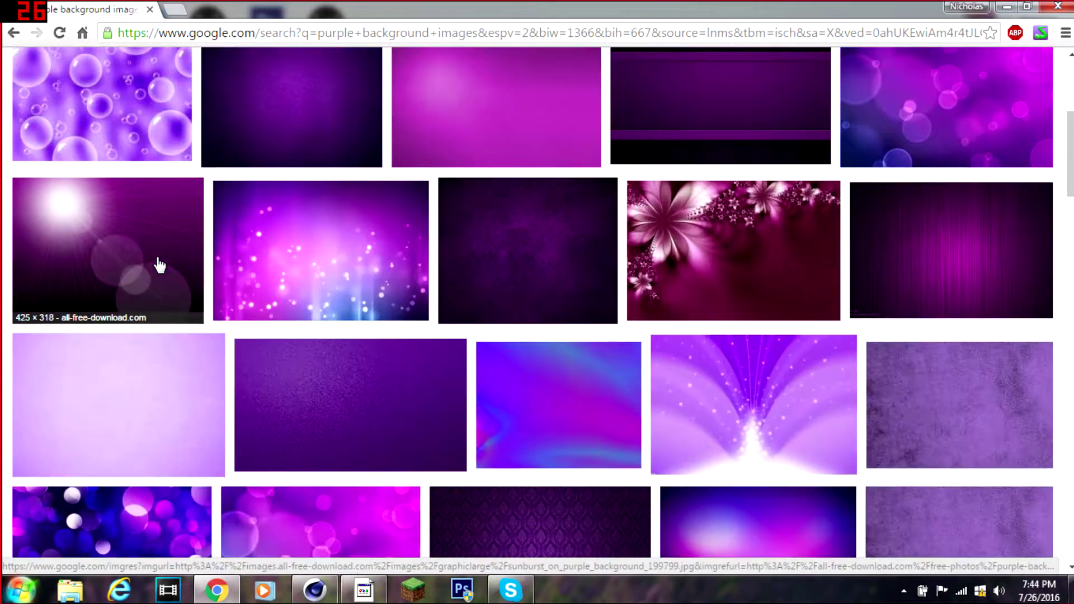
scroll(159, 264, "down", 8)
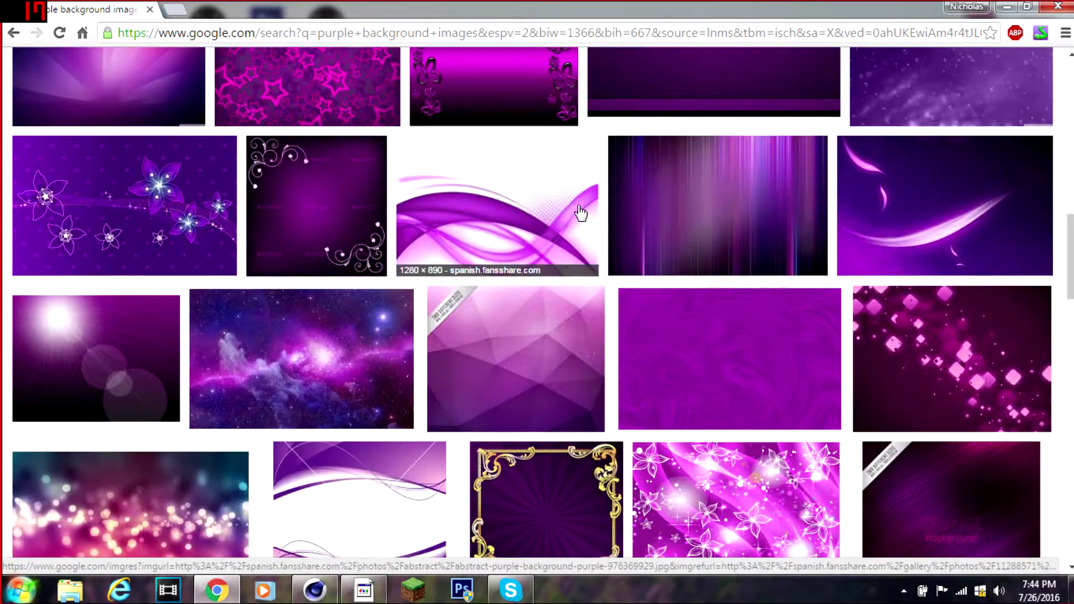
scroll(572, 277, "down", 5)
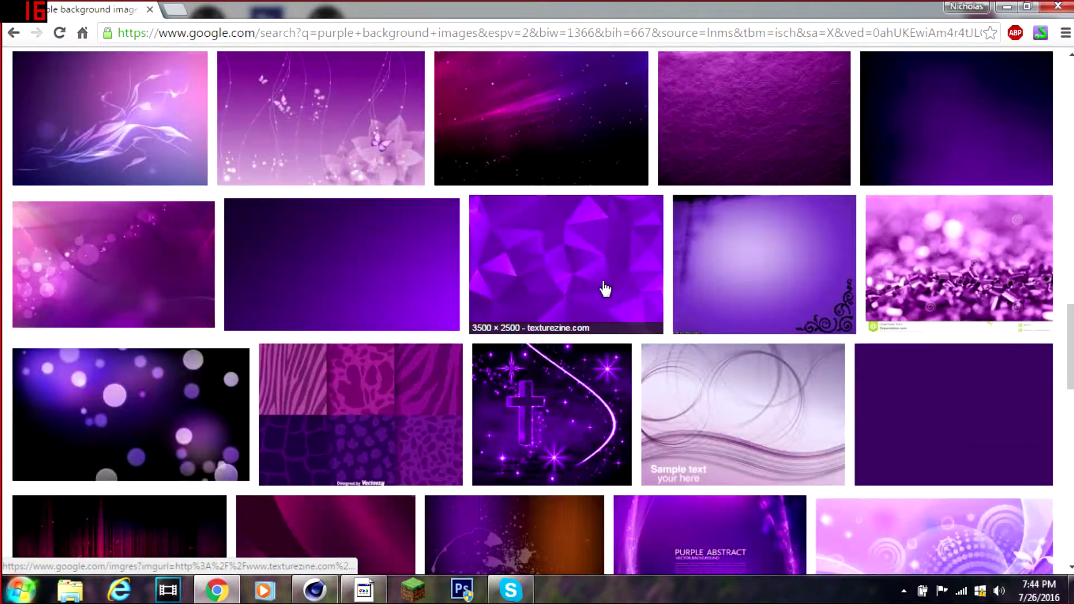
- Save the Solid Purple Background wallpaper image to the desktop and close the browser
left_click(376, 286)
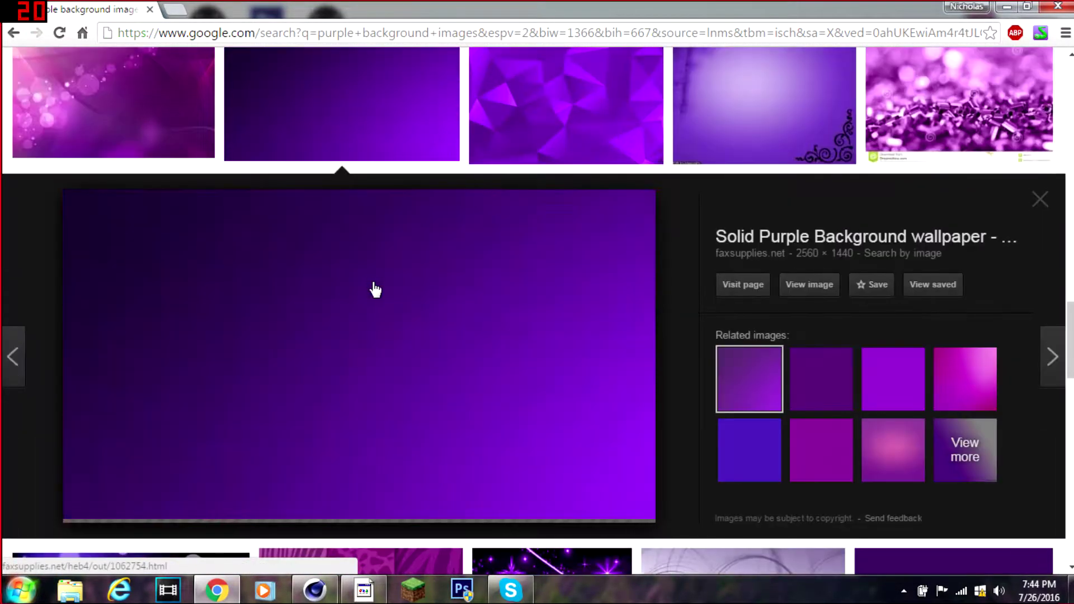
left_click(1027, 7)
left_click_drag(121, 347, 813, 363)
left_click(566, 64)
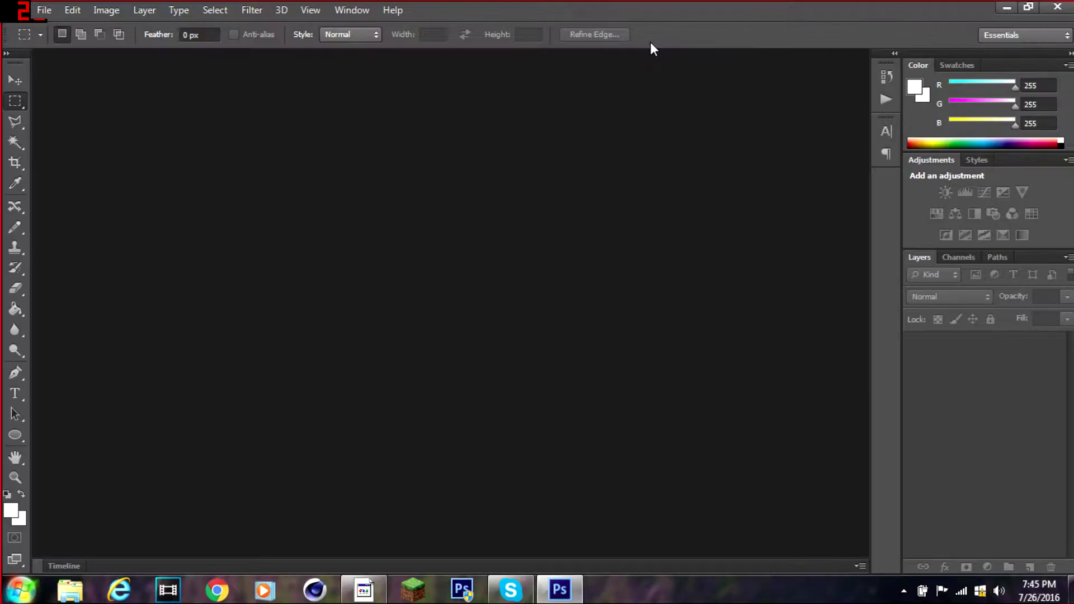
- Open the Tuhjuh Outro Photo 1 PNG from the Desktop in Photoshop
left_click(39, 10)
left_click(42, 43)
left_click_drag(958, 140, 976, 447)
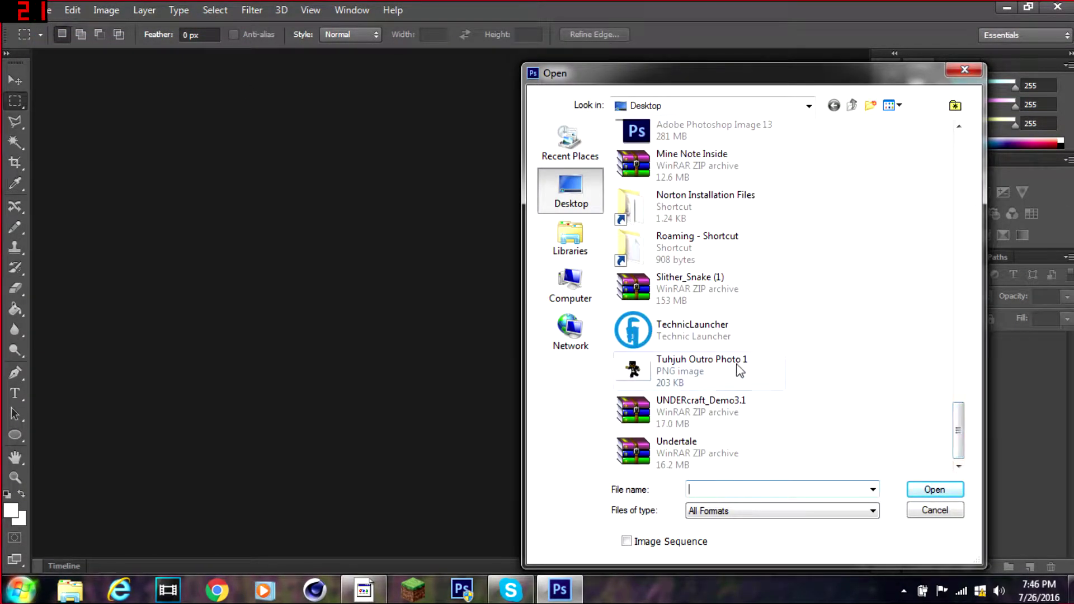
key("Escape")
- Open the purple background image 1640384.jpg from the Desktop as a second document
left_click(73, 10)
left_click(40, 10)
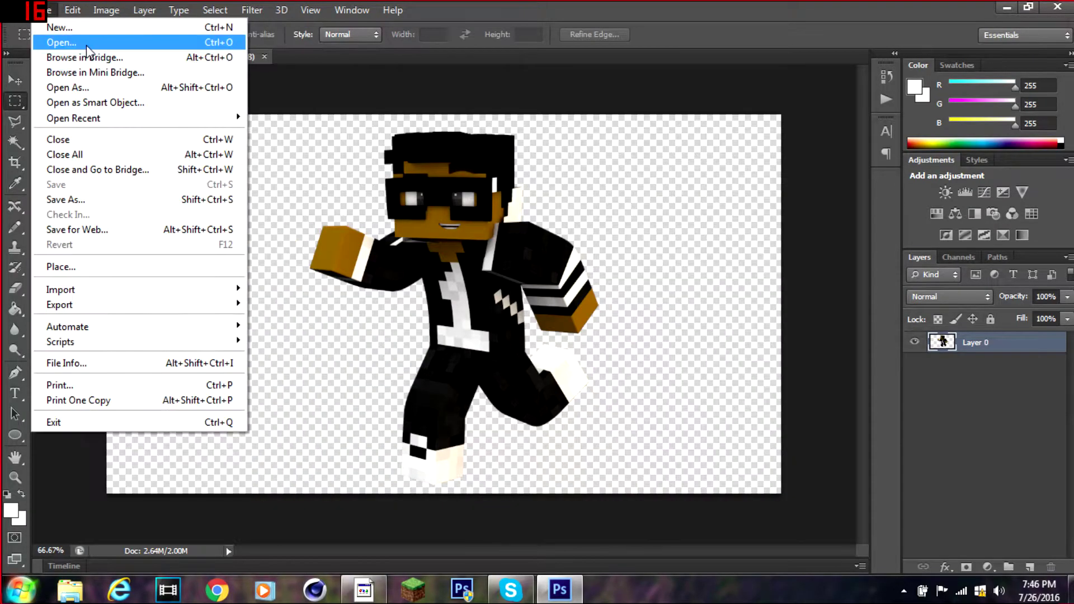
left_click(42, 44)
left_click_drag(959, 162, 954, 431)
key("Escape")
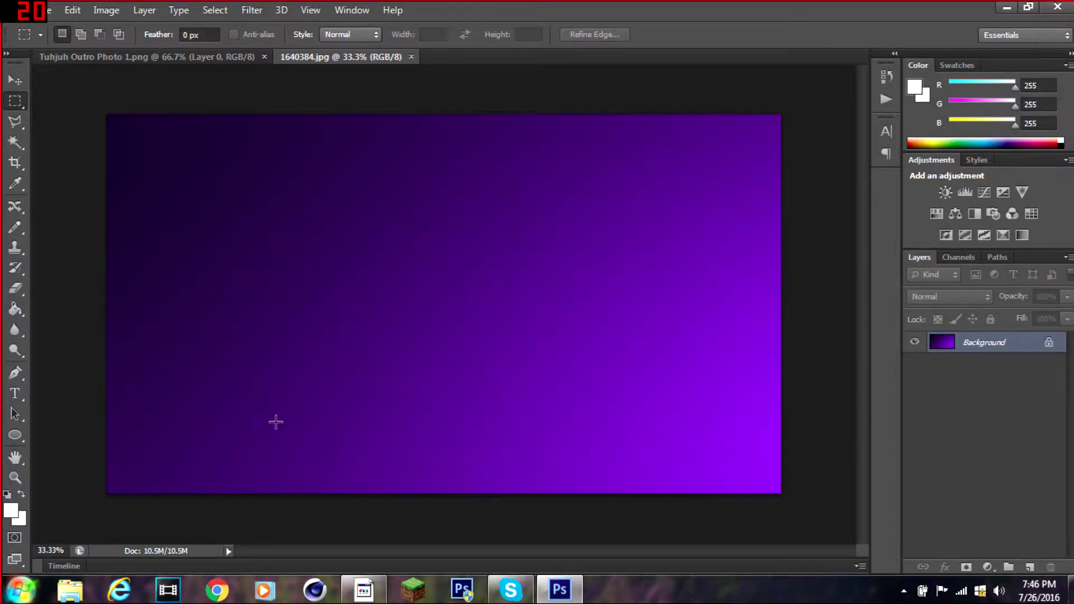
- Copy the whole purple background into the Tuhjuh Outro Photo 1 document and place its layer below the character
key("ctrl+a")
key("v")
left_click_drag(357, 184, 414, 70)
key("ctrl+bracketleft")
- Scale the purple background layer to 50% so that it exactly covers the canvas
key("ctrl+t")
left_click_drag(640, 120, 168, 128)
left_click_drag(256, 241, 783, 495)
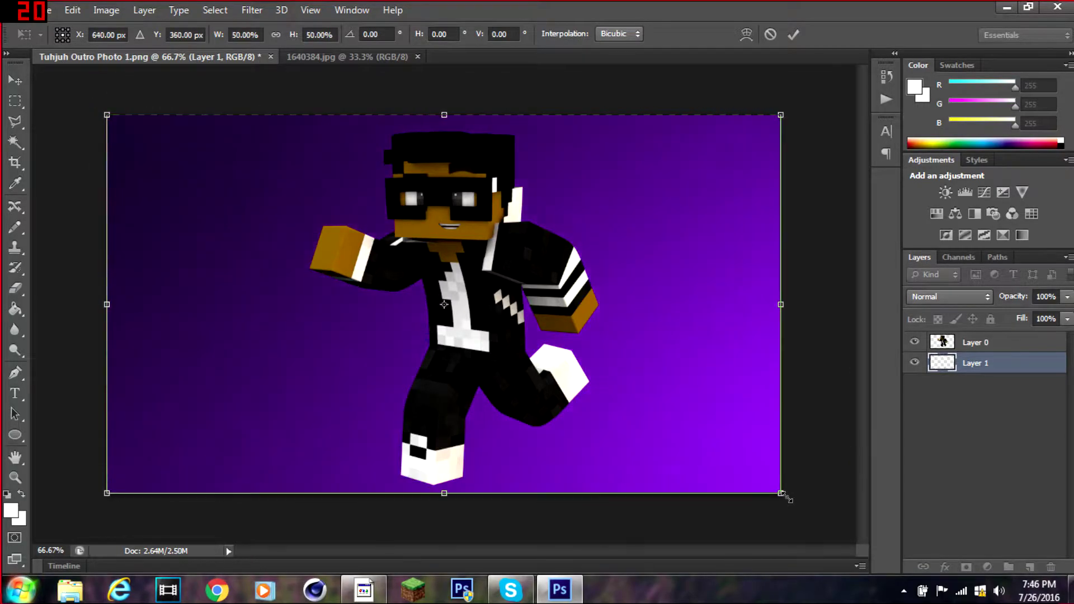
key("Return")
- Select the character layer and move the character slightly left and down to the canvas's lower edge
key("alt+bracketright")
left_click_drag(451, 247, 454, 284)
key("ctrl+t")
key("Return")
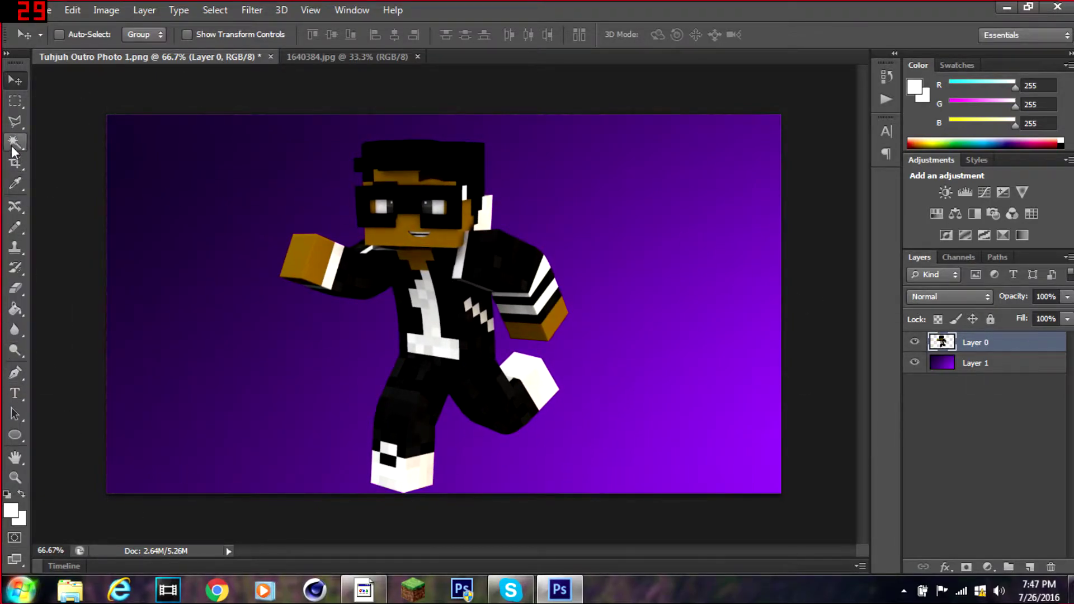
- Try a white Pencil stroke and a Line tool segment beside the character's head, and undo them
left_click(15, 226)
left_click_drag(159, 200, 258, 200)
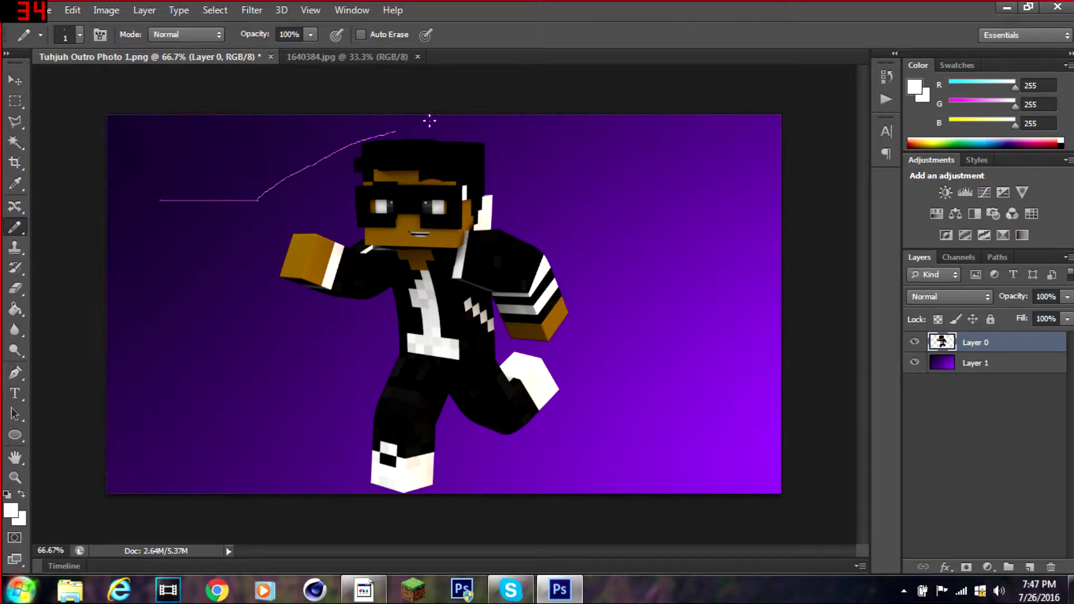
right_click(15, 434)
left_click(72, 495)
mouse_move(136, 213)
left_mouse_down()
mouse_move(312, 212)
mouse_move(368, 139)
mouse_move(364, 123)
left_mouse_up()
key("ctrl+alt+z")
key("ctrl+alt+z")
- Try a horizontal line about 417 px wide beside the head with a short angled line at its end, and undo both
left_click_drag(127, 151, 345, 151)
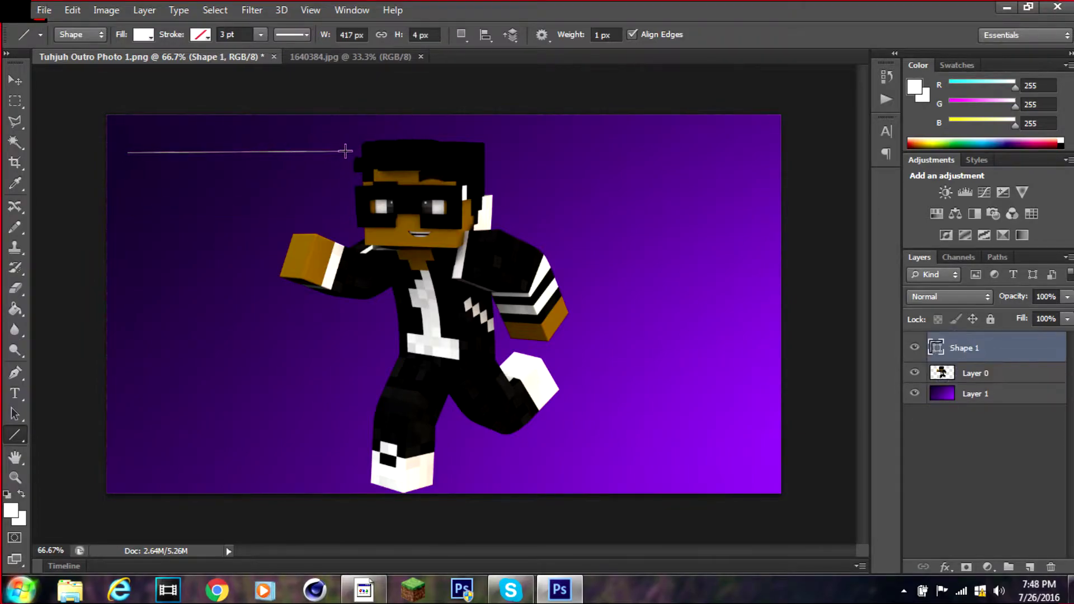
scroll(317, 136, "up", 5)
left_click_drag(491, 97, 372, 95)
scroll(371, 96, "down", 5)
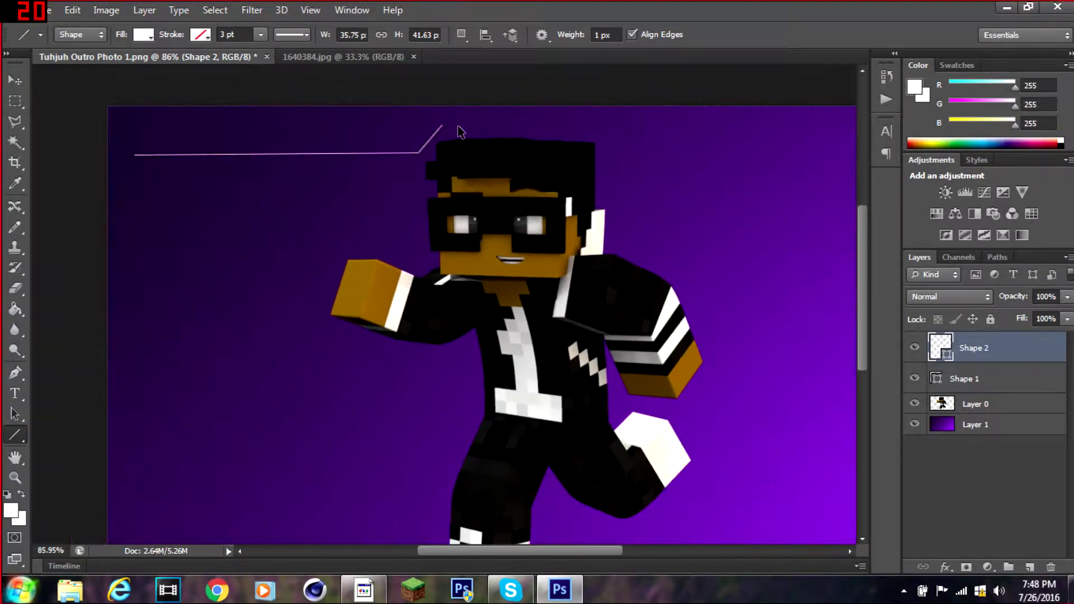
key("ctrl+alt+z")
key("ctrl+alt+z")
- Scale the character down and centre it horizontally with its foot on the canvas's lower edge
key("v")
key("ctrl+t")
left_click_drag(565, 140, 492, 229)
left_click_drag(392, 358, 445, 358)
key("Return")
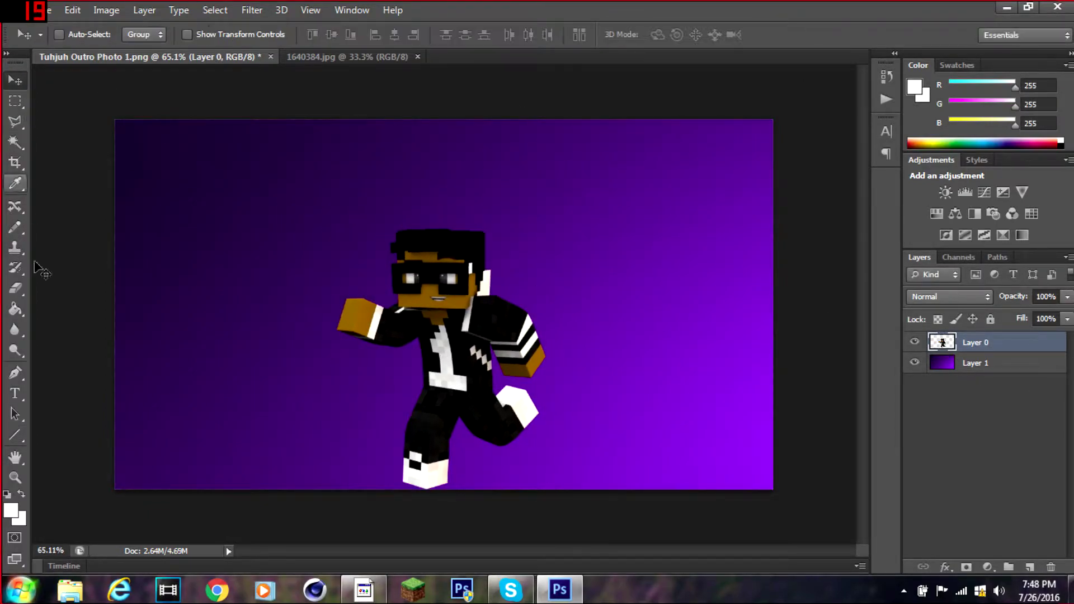
- Add the title text TUHJUH above the character near the canvas's upper edge
key("t")
left_click(331, 156)
type("TUHJUH")
left_click_drag(420, 165, 434, 193)
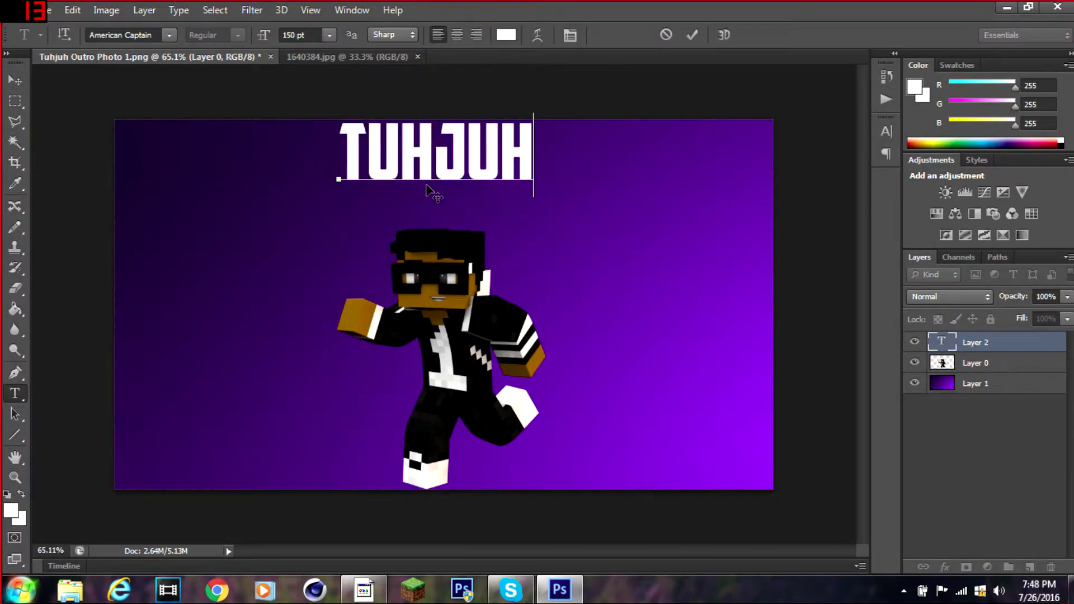
- Try the Dimitri Swank font on the whole title
key("ctrl+a")
left_click(169, 35)
left_click(193, 290)
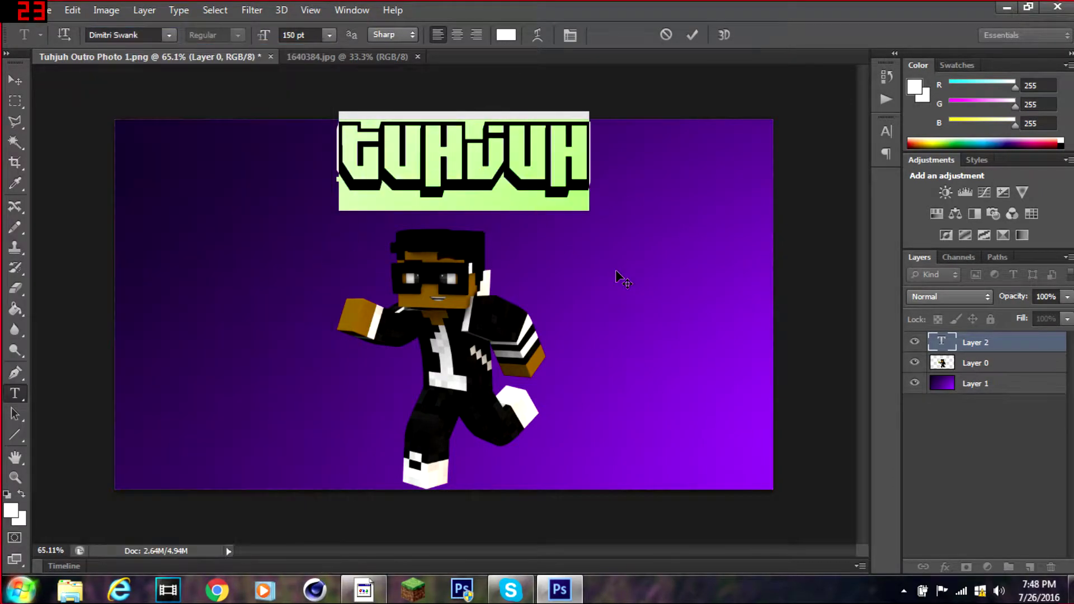
- Shift the title slightly left and set its font to Luckiest Guy
left_click_drag(613, 280, 607, 277)
left_click(167, 35)
scroll(261, 272, "down", 2)
left_click(259, 138)
left_click(169, 35)
scroll(249, 105, "up", 6)
left_click(169, 35)
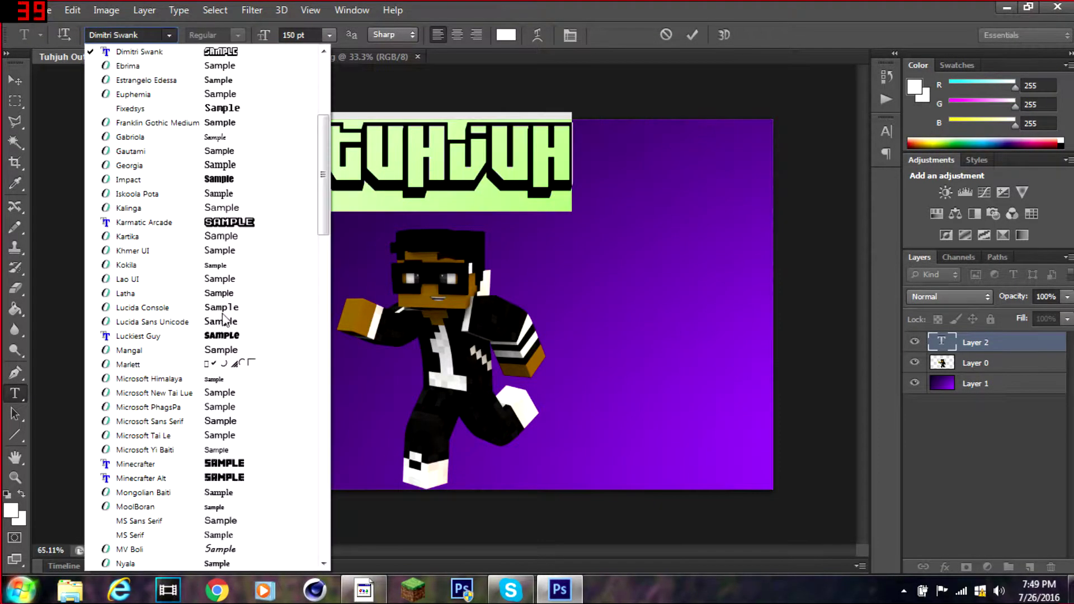
left_click(226, 341)
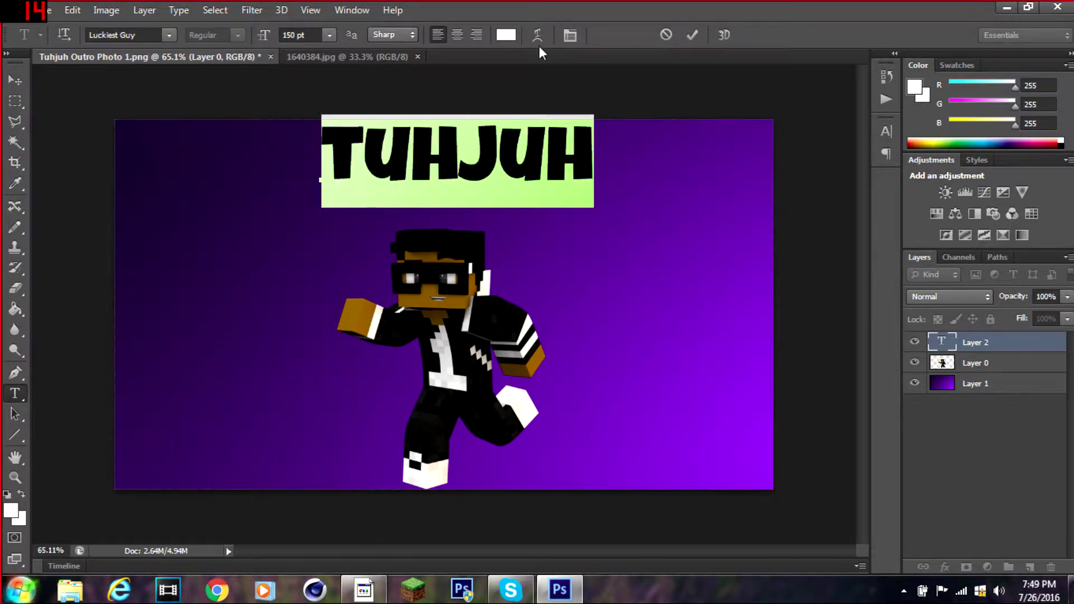
- Try the Arc Lower text warp with a +50% horizontal bend on the title, and cancel it
left_click(537, 35)
left_click(230, 262)
left_click(224, 334)
key("Up")
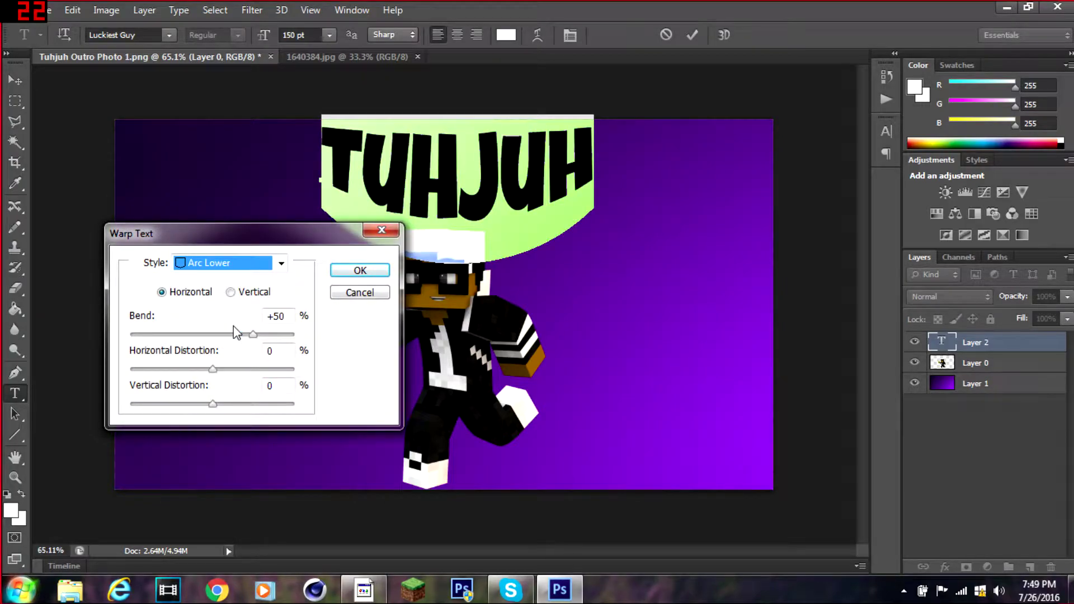
left_click(359, 293)
- Scale the title to about 65% width and 56% height, centred above the character at the canvas's upper edge
key("ctrl+Return")
key("ctrl+t")
left_click_drag(593, 211, 506, 147)
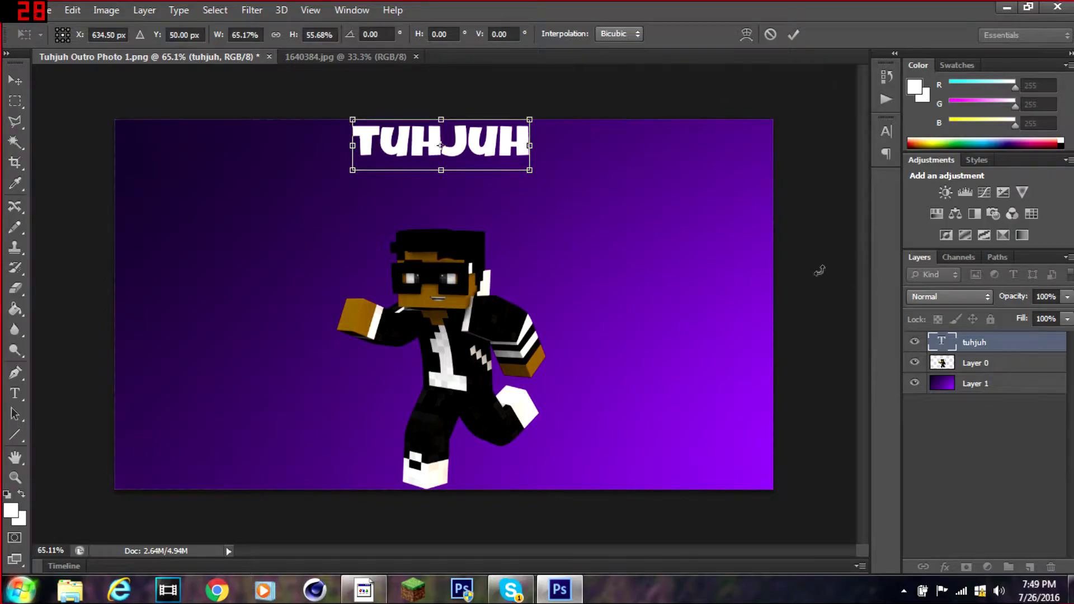
left_click(793, 35)
- Give the title layer a stroke and an outer glow with a size of about 54 px
right_click(652, 117)
left_click(674, 85)
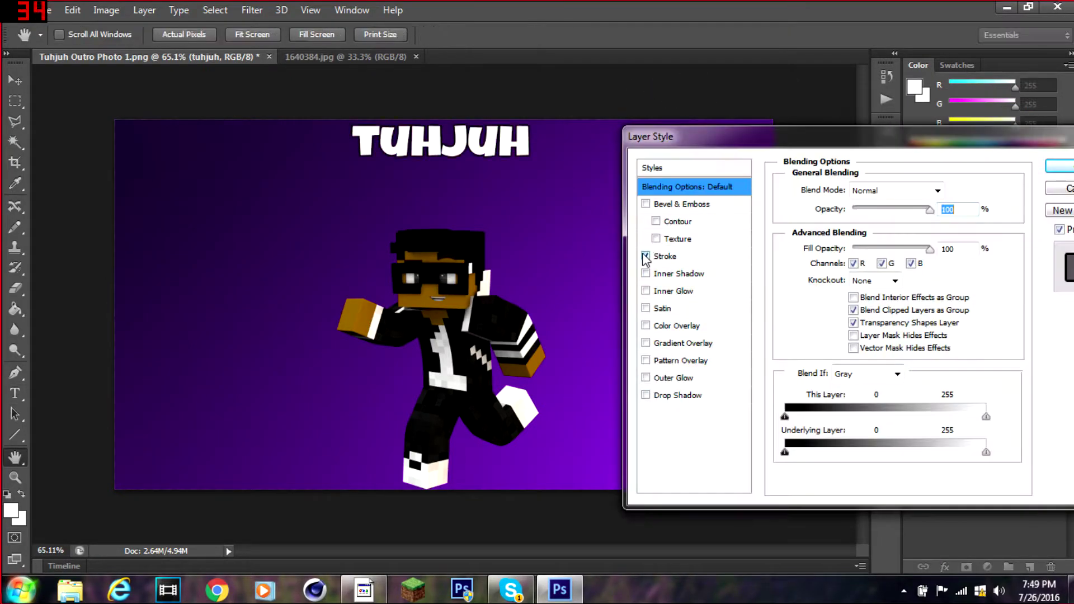
left_click(651, 380)
left_click_drag(841, 325, 863, 330)
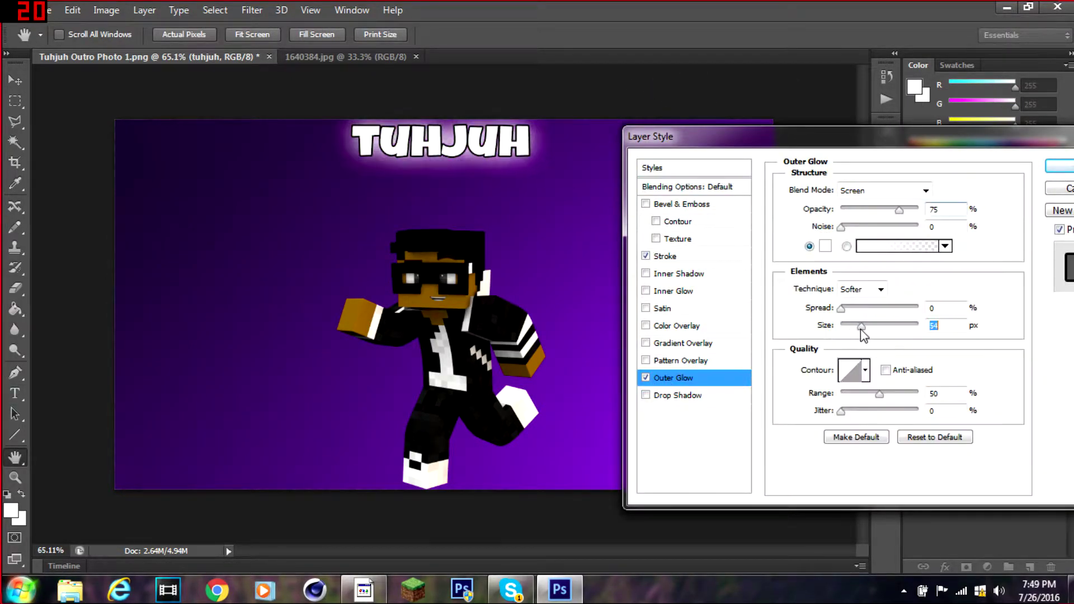
- Add a drop shadow with angle 86°, distance 16 px, spread 10% and size 46 px to the title, and disable the outer glow
left_click(646, 395)
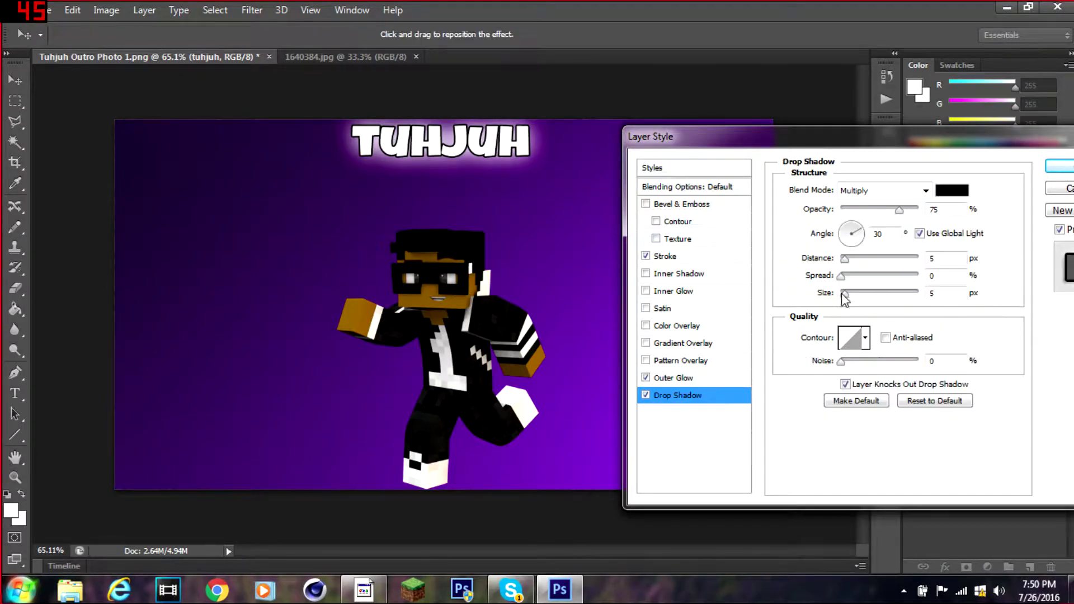
left_click_drag(876, 258, 854, 259)
left_click_drag(840, 276, 868, 286)
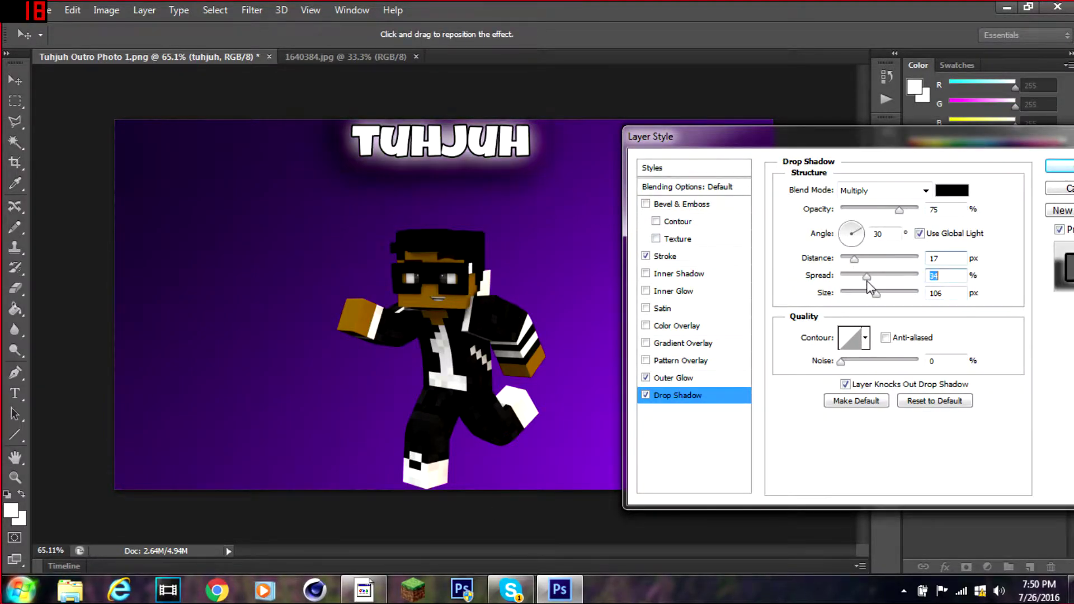
left_click(646, 378)
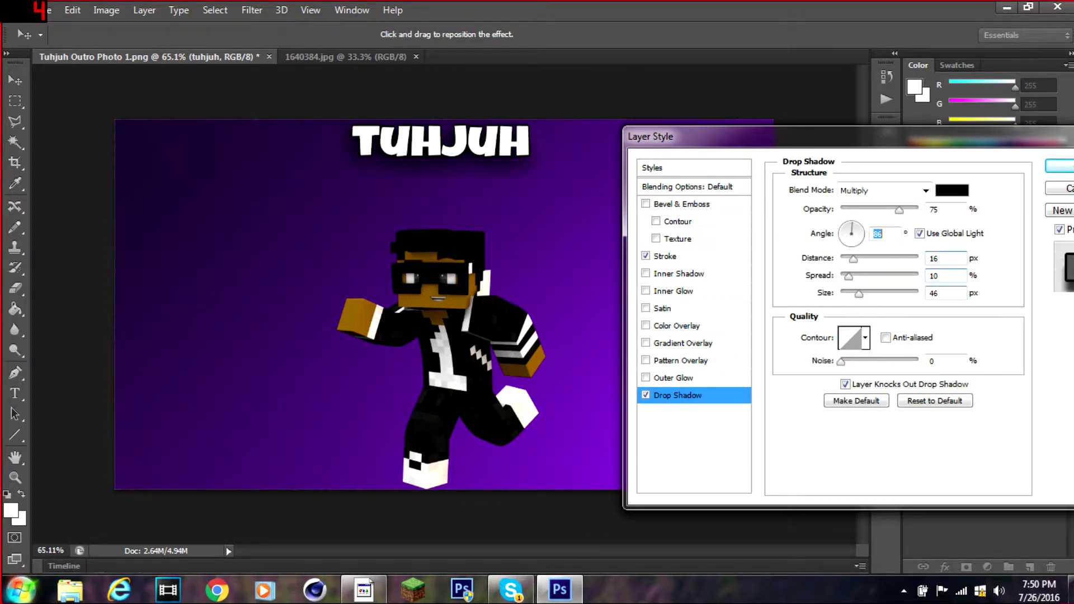
key("Return")
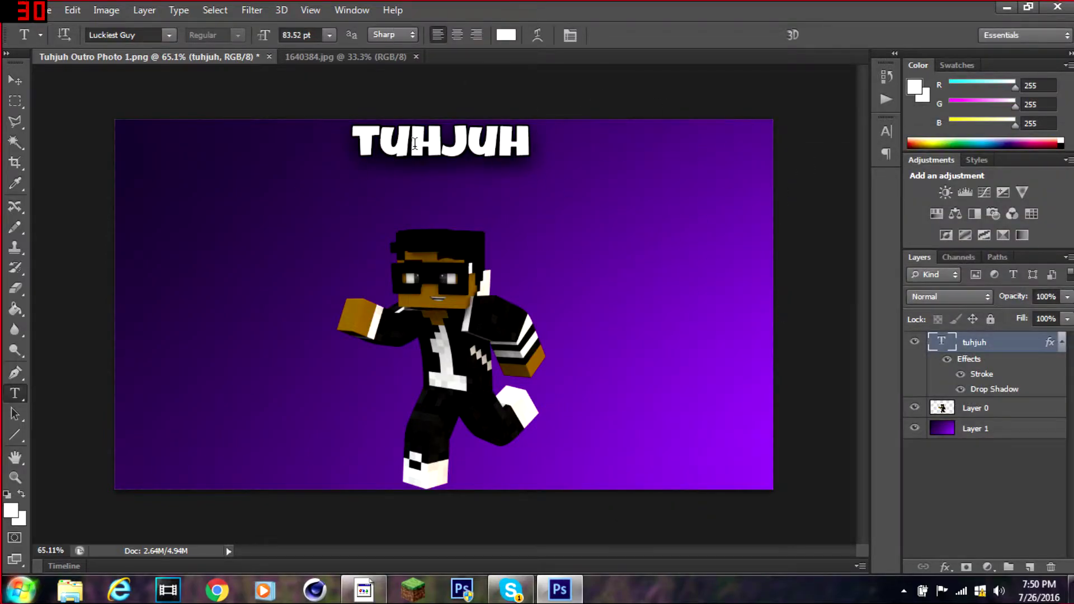
- Try drawing a horizontal line with an angled end to the lower left of the title, and undo every attempt
key("u")
left_click_drag(187, 162, 287, 184)
key("ctrl+z")
scroll(210, 167, "up", 3)
left_click_drag(534, 550, 494, 550)
left_click_drag(185, 233, 543, 231)
mouse_move(544, 231)
left_mouse_down()
mouse_move(615, 181)
mouse_move(566, 172)
left_mouse_up()
key("ctrl+z")
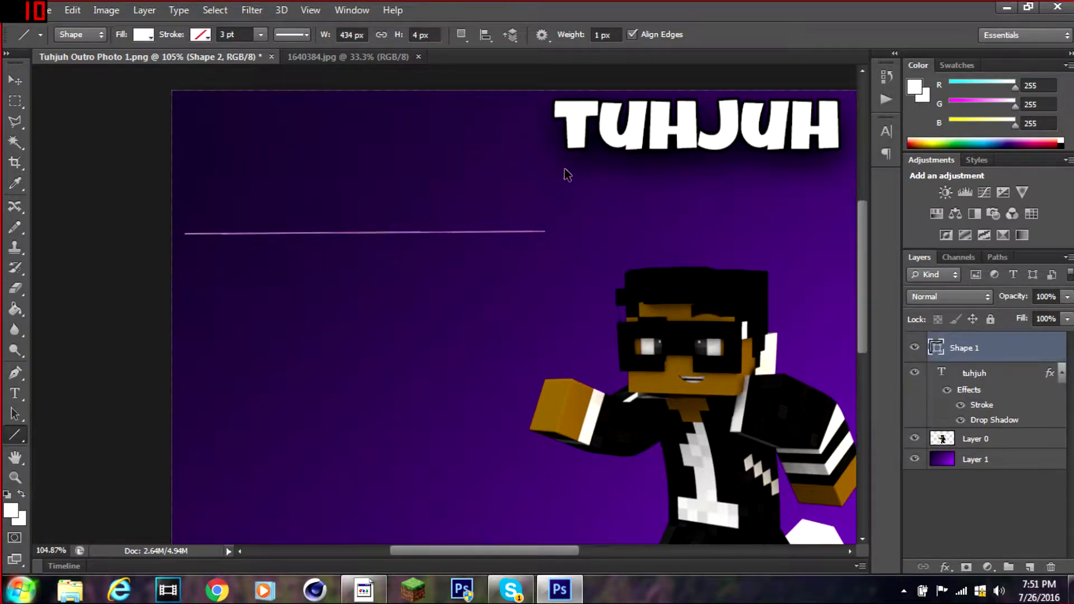
key("ctrl+alt+z")
left_click_drag(193, 233, 537, 230)
key("ctrl+z")
- Draw a divider of five connected white lines across the canvas that rises to run just beneath the title
scroll(347, 179, "down", 3)
scroll(510, 504, "up", 1)
scroll(239, 228, "left", 5)
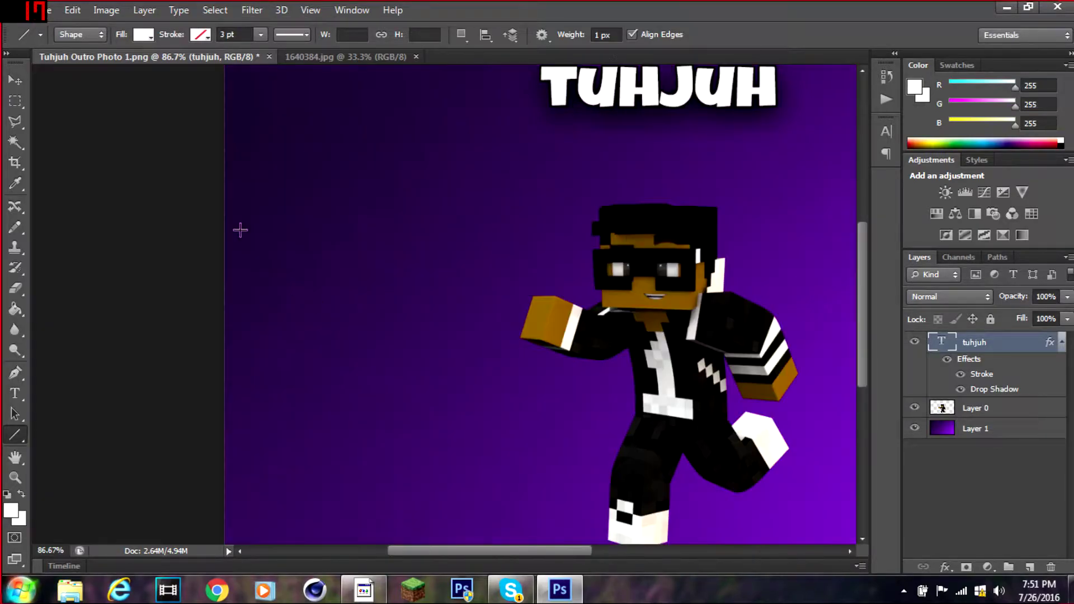
left_click_drag(226, 177, 455, 179)
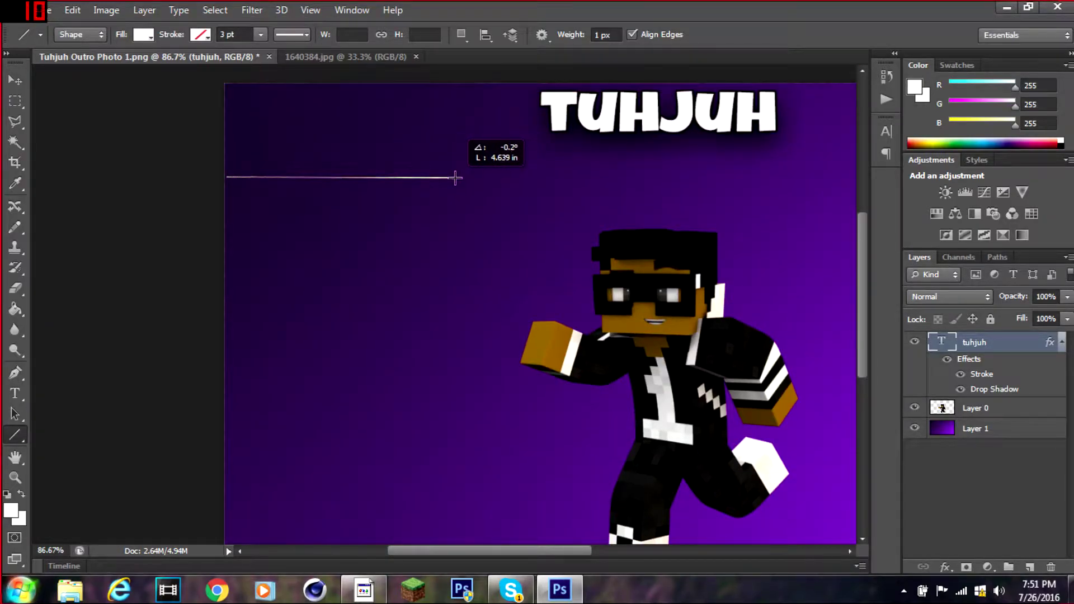
left_click_drag(240, 177, 478, 177)
left_click_drag(478, 176, 556, 144)
mouse_move(556, 144)
left_mouse_down()
mouse_move(762, 143)
mouse_move(456, 143)
left_mouse_up()
left_click_drag(455, 144, 495, 167)
left_click_drag(495, 168, 735, 170)
- Delete the divider's last two line segments to the right of the title
scroll(376, 259, "down", 3)
scroll(495, 310, "up", 2)
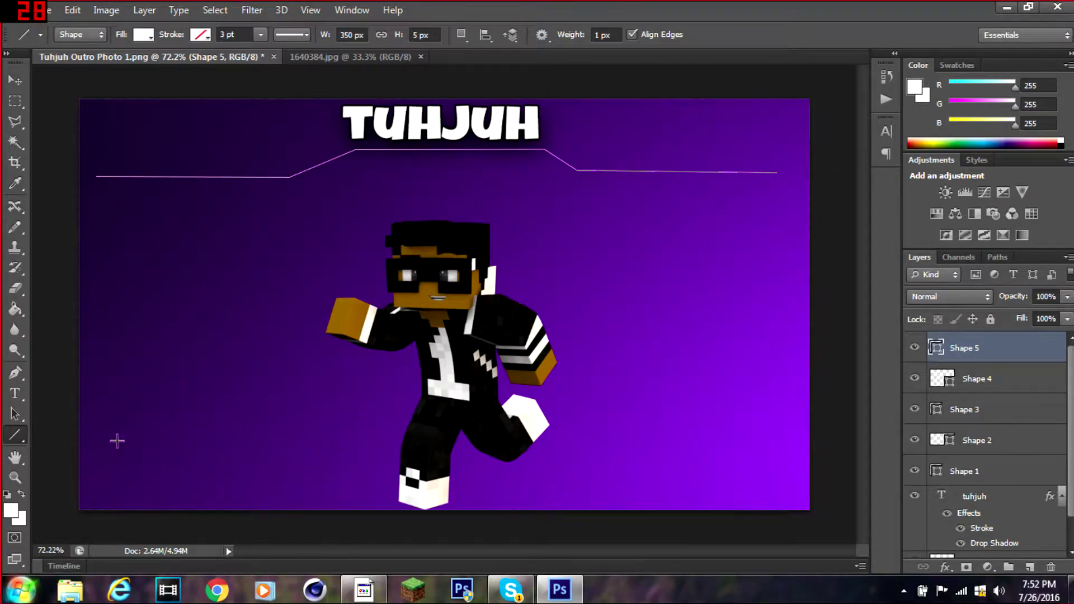
key("v")
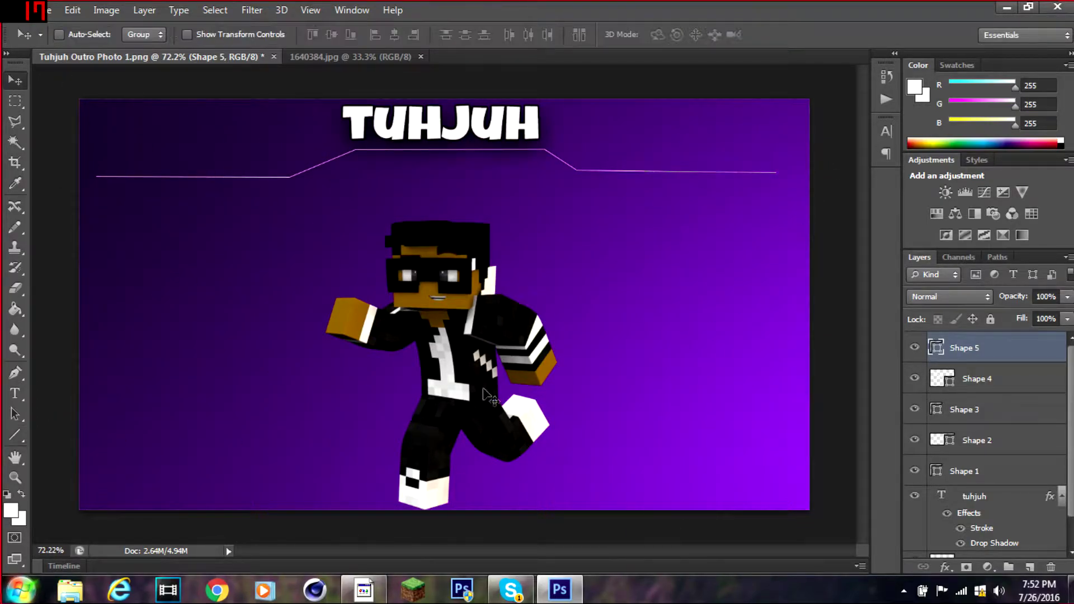
key("Delete")
key("Delete")
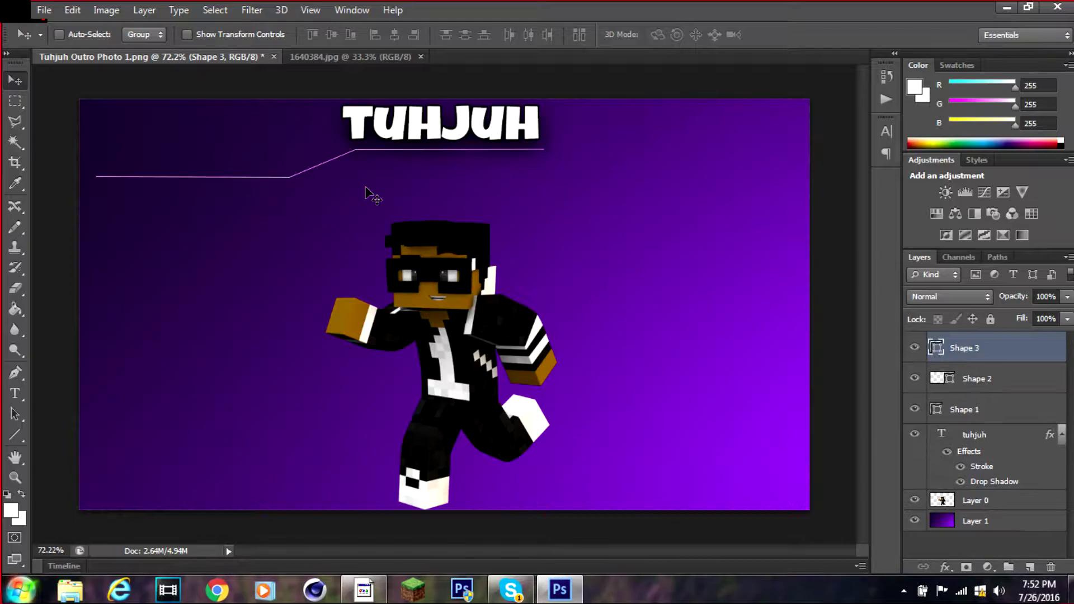
- Show the grid over the canvas
scroll(367, 192, "up", 2)
left_click(311, 10)
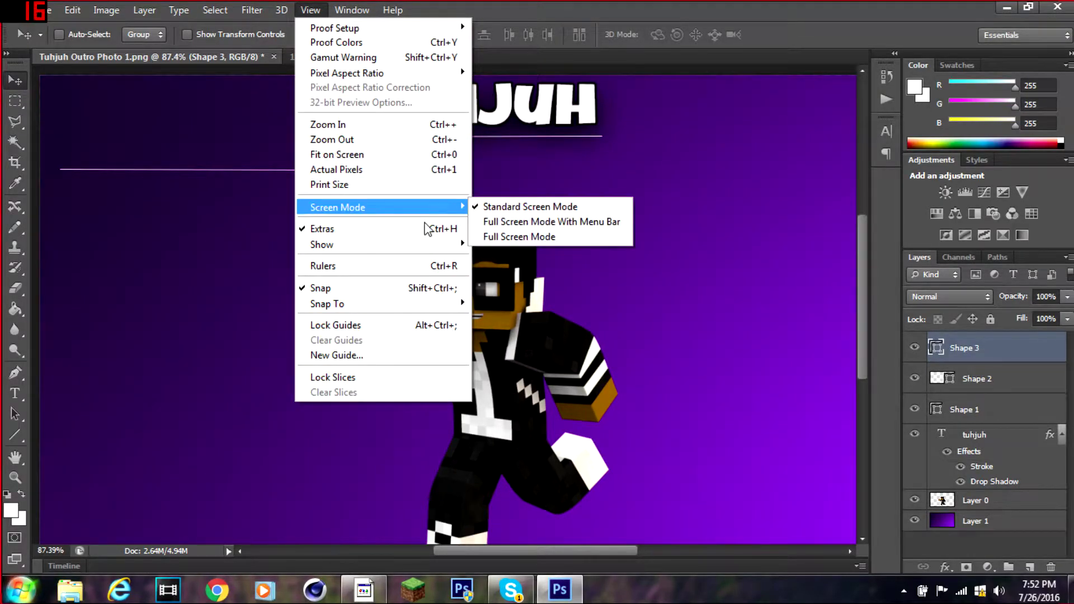
mouse_move(432, 211)
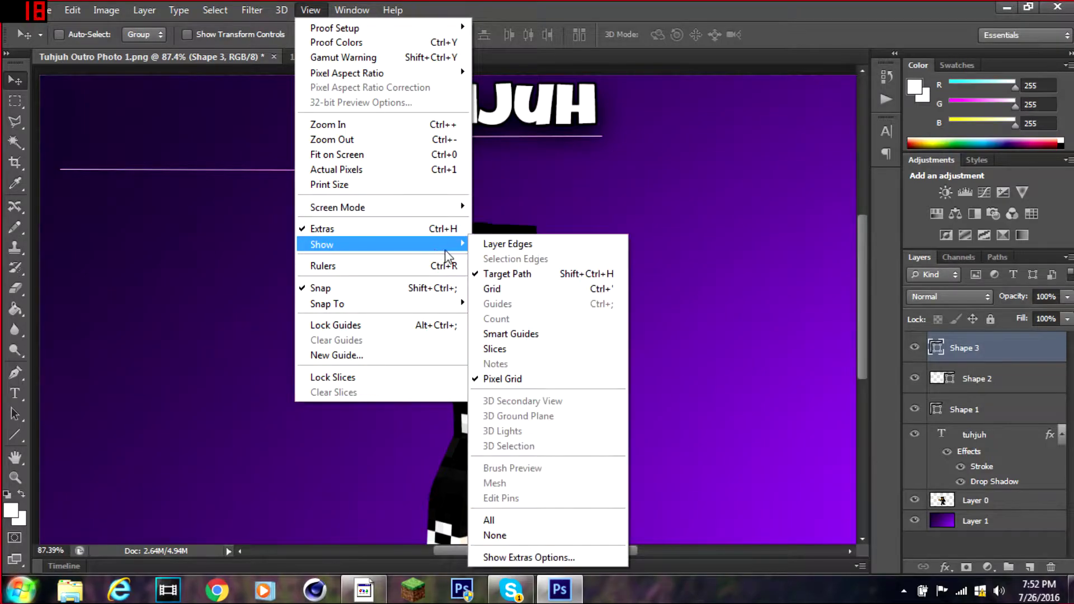
left_click(507, 296)
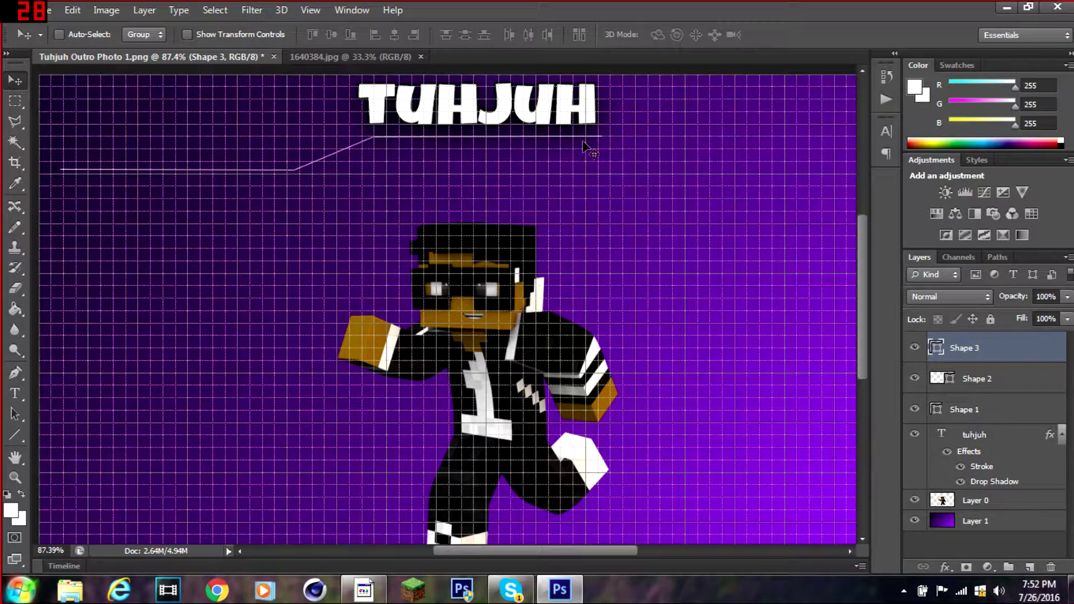
- Try a sloping line down from the right end of the divider, and undo back until all divider lines are removed
scroll(438, 201, "up", 2)
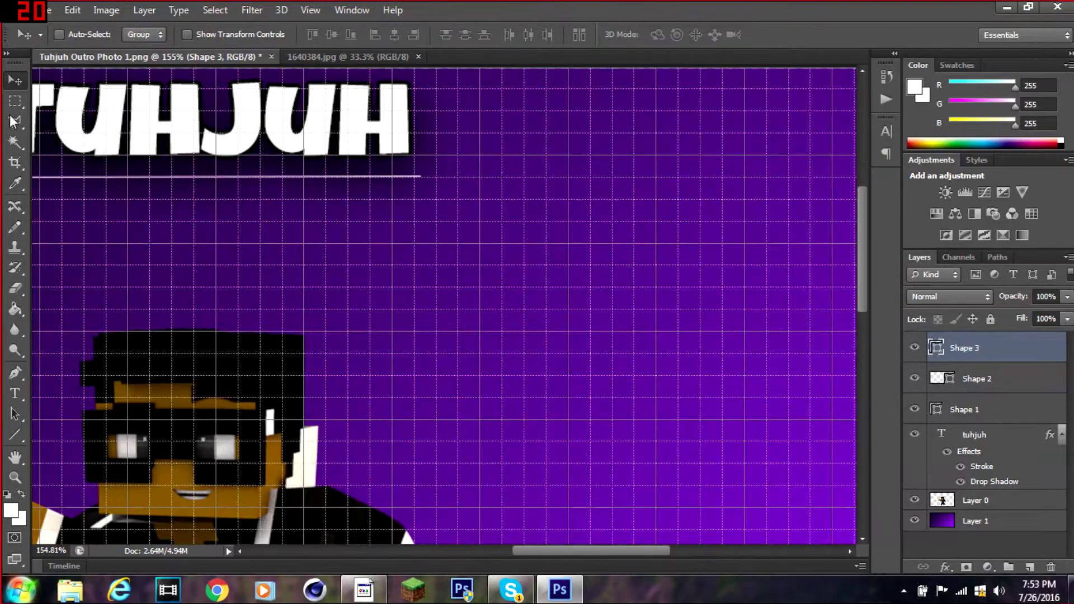
key("u")
scroll(430, 167, "up", 3)
left_click_drag(431, 184, 521, 226)
key("ctrl+alt+z")
key("ctrl+alt+z")
key("ctrl+alt+z")
- Draw a symmetrical divider of five connected lines along the grid, with a raised section beneath the title and level runs on both sides
scroll(371, 228, "down", 3)
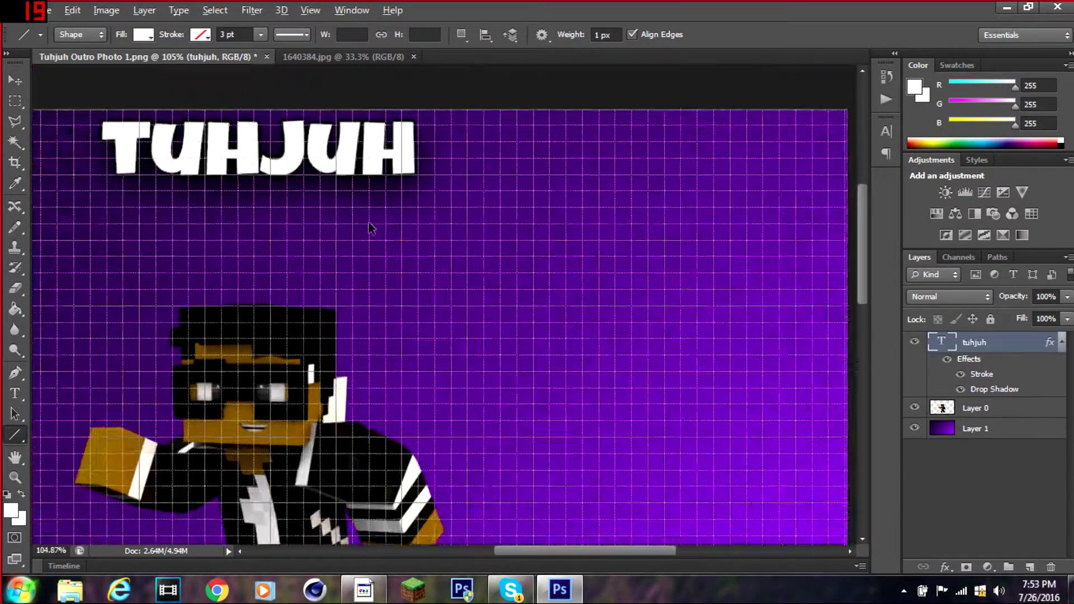
scroll(384, 175, "up", 1)
scroll(409, 221, "left", 10)
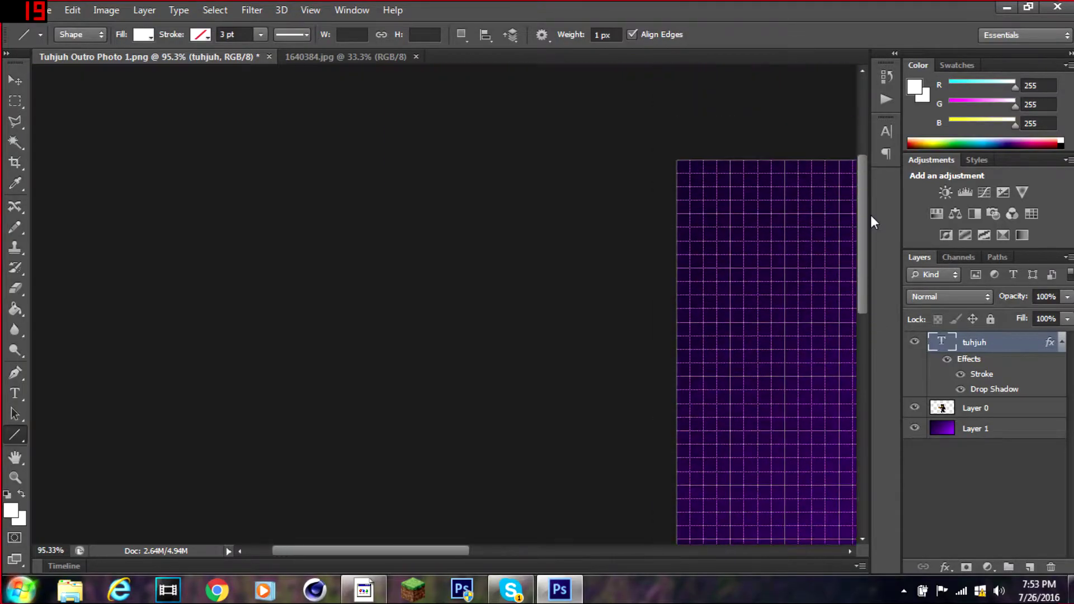
scroll(409, 221, "right", 8)
left_click_drag(219, 186, 507, 186)
left_click_drag(506, 186, 817, 145)
left_click_drag(845, 185, 728, 191)
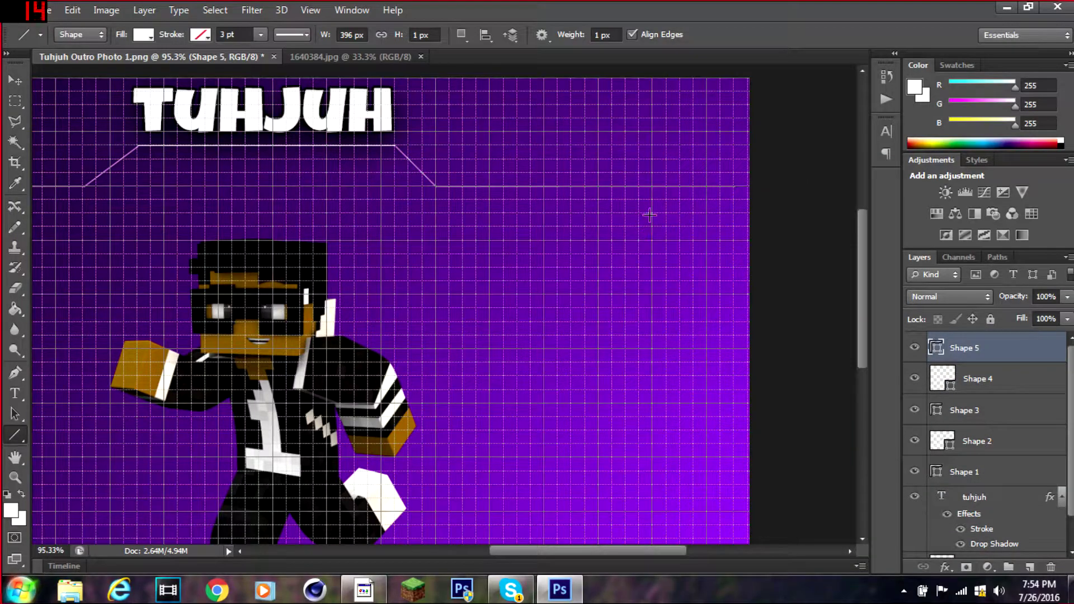
- Hide the grid and fit the whole image on screen
left_click(311, 10)
mouse_move(388, 242)
left_click(615, 285)
key("ctrl+0")
key("v")
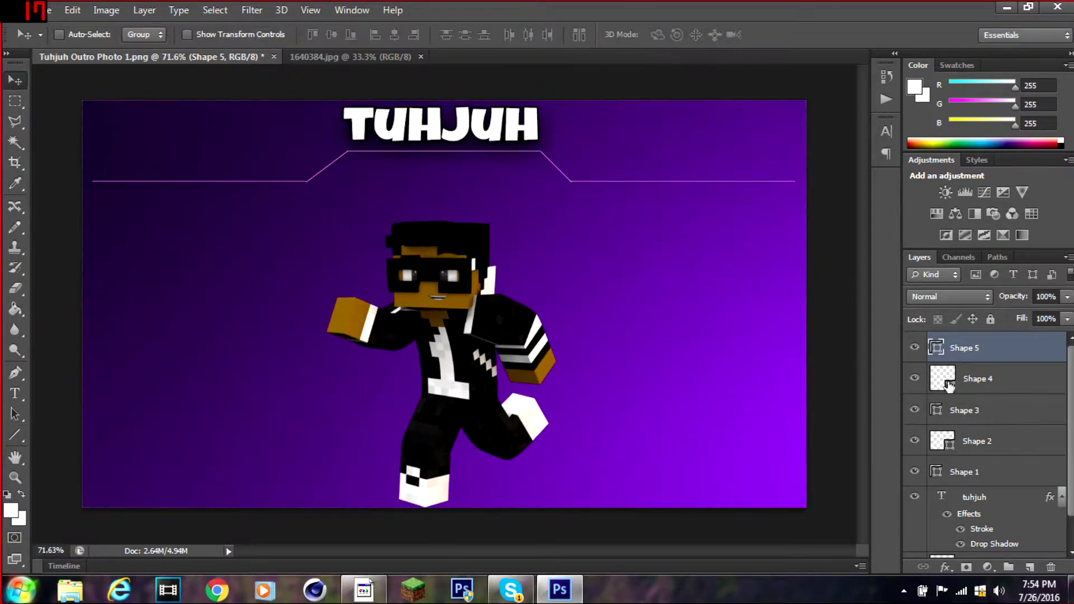
- Move the character up beneath the title divider and scale it to about 88% width and 90% height
scroll(949, 386, "down", 2)
left_click(975, 527)
left_click_drag(478, 388, 481, 334)
key("ctrl+t")
left_click_drag(330, 450, 354, 431)
mouse_move(442, 386)
left_mouse_down()
mouse_move(431, 369)
mouse_move(440, 370)
left_mouse_up()
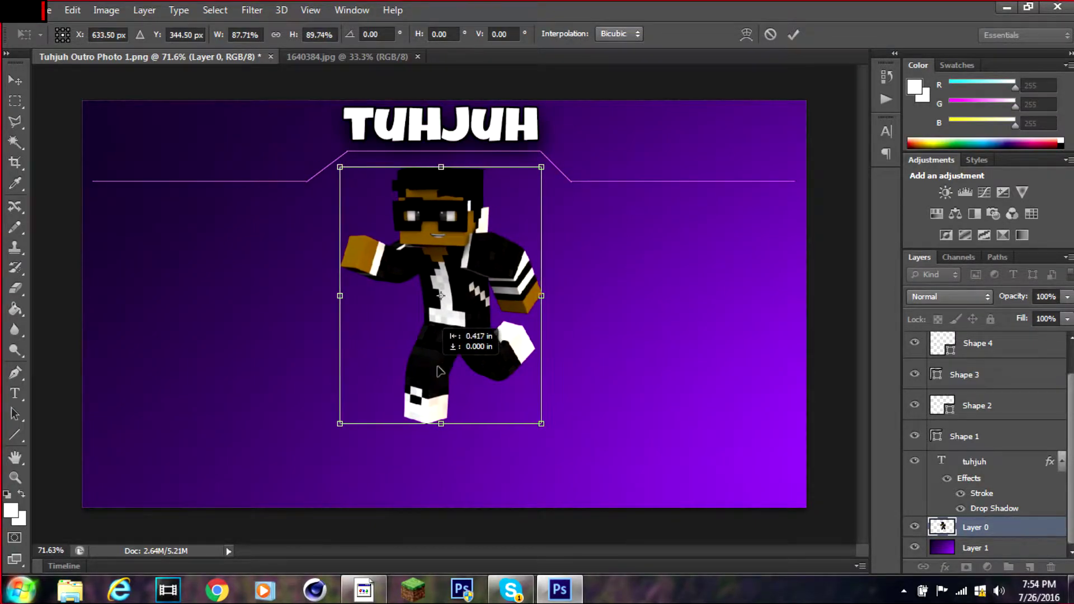
left_click(793, 34)
- Show the grid and draw a five-line divider along the canvas's lower edge, mirroring the upper one with a lowered middle section
left_click(310, 10)
left_click(492, 288)
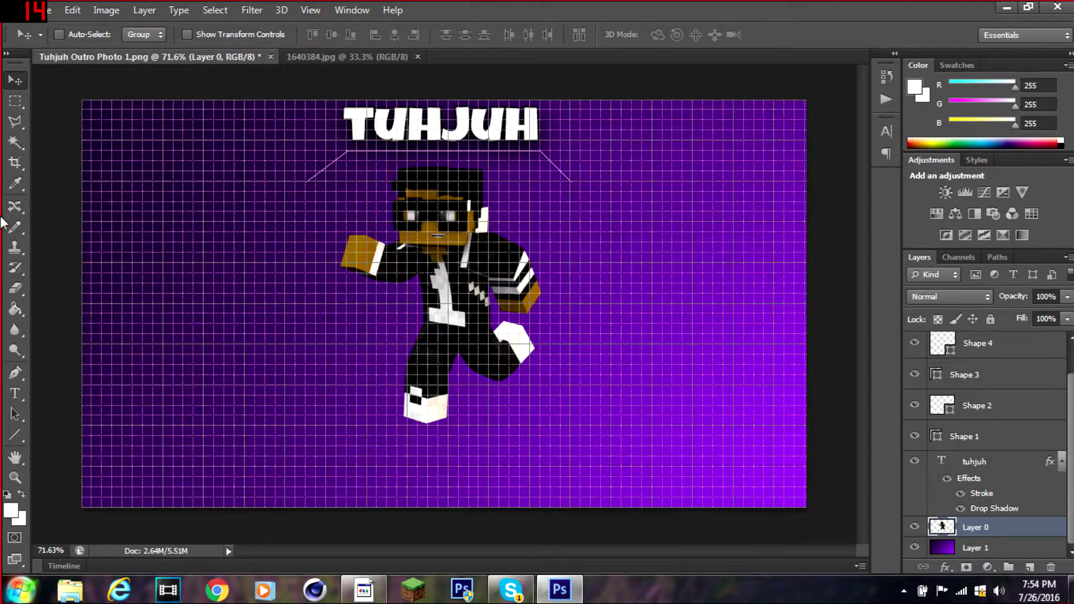
key("u")
scroll(206, 112, "up", 3)
left_click_drag(492, 549, 415, 550)
scroll(539, 475, "down", 3)
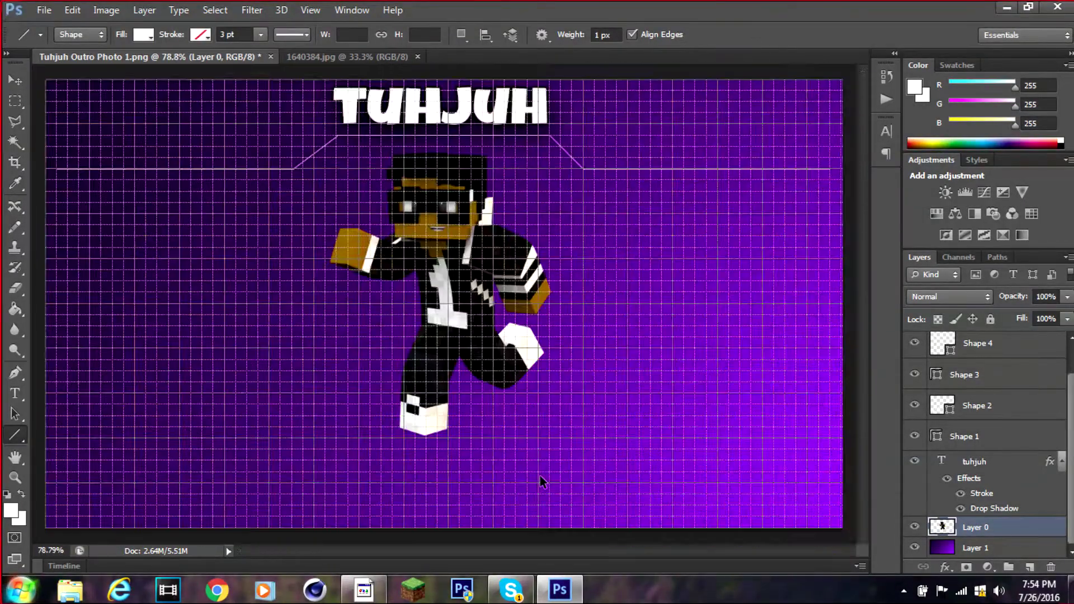
scroll(58, 480, "up", 3)
left_click_drag(65, 486, 429, 444)
scroll(401, 438, "down", 2)
left_click_drag(291, 488, 561, 527)
mouse_move(561, 527)
left_mouse_down()
mouse_move(586, 490)
mouse_move(728, 489)
left_mouse_up()
scroll(475, 386, "down", 1)
- Hide the grid and return to the Move tool
left_click(311, 9)
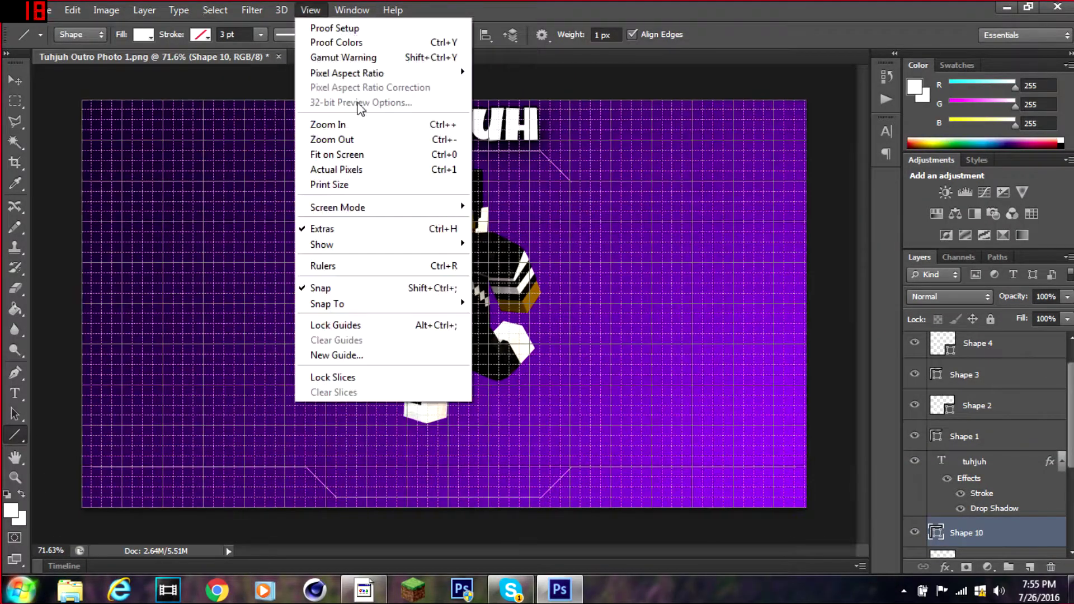
left_click(515, 242)
key("v")
- Enlarge the character layer so it fills the space between the upper and lower dividers
scroll(984, 447, "down", 3)
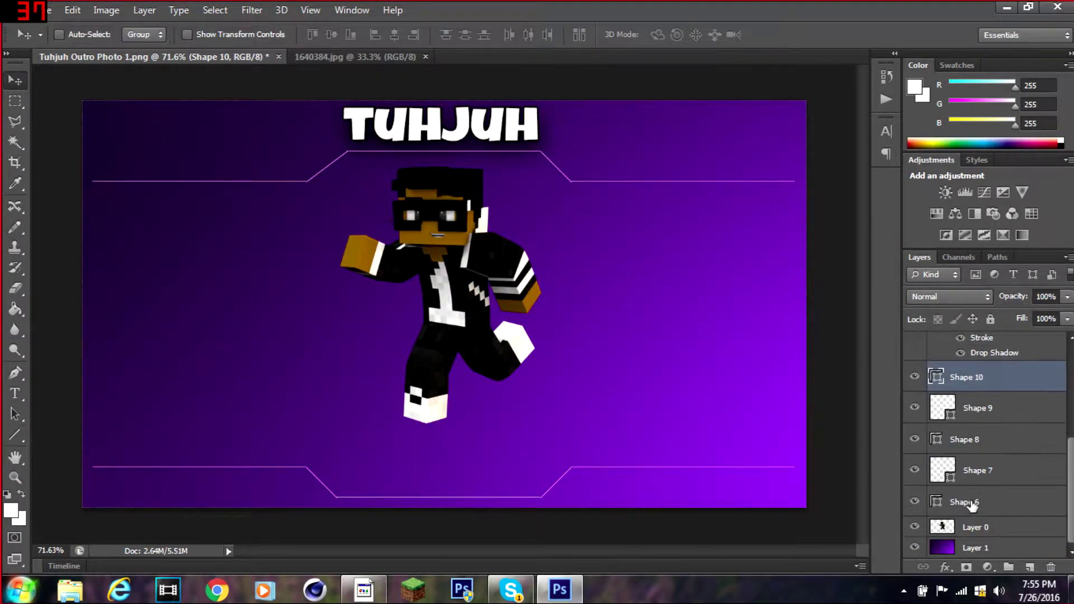
left_click(975, 527)
key("ctrl+t")
mouse_move(545, 164)
left_mouse_down()
mouse_move(535, 223)
mouse_move(556, 167)
left_mouse_up()
left_click_drag(336, 324, 307, 324)
left_click(794, 36)
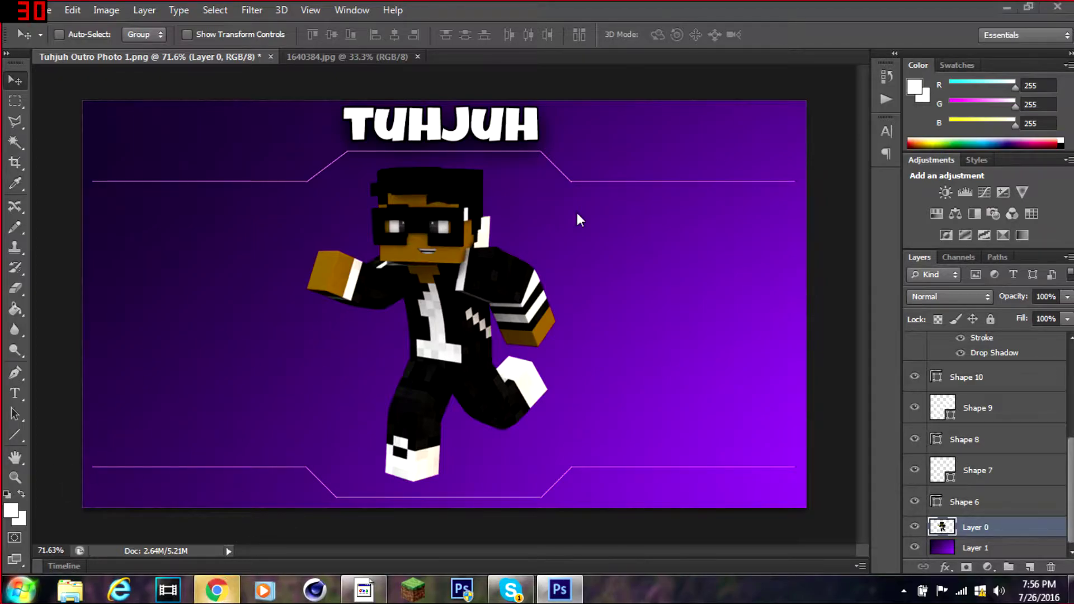
left_click(232, 592)
left_click(56, 14)
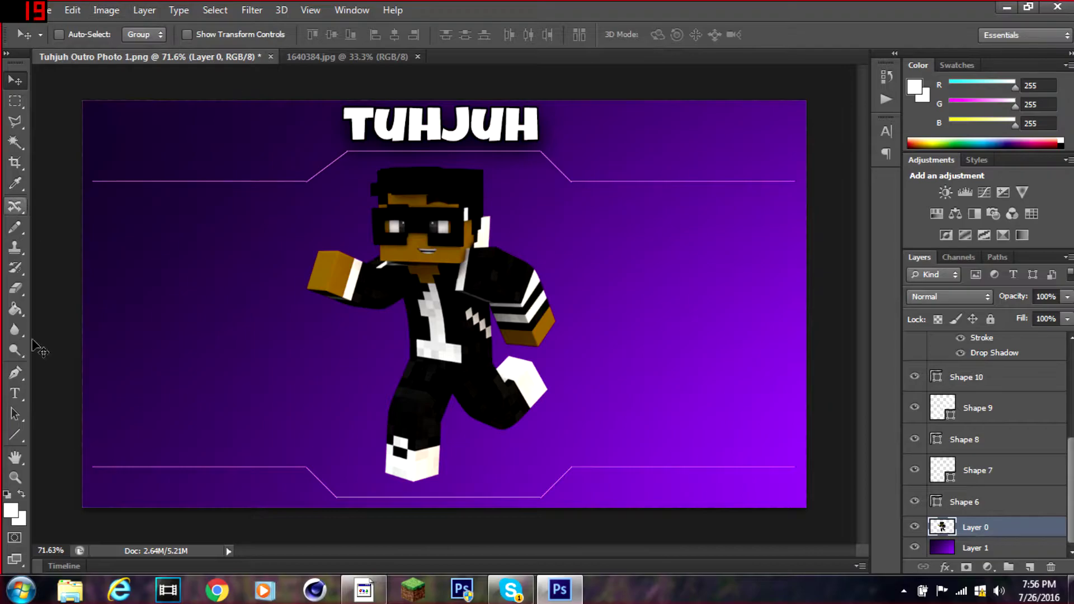
- Start a text layer in the canvas's lower-left corner and set its font to Social Logos
key("t")
left_click(106, 498)
left_click(169, 35)
scroll(220, 265, "down", 5)
scroll(264, 387, "down", 5)
scroll(264, 387, "up", 10)
left_click(134, 96)
- Try out different letters in the Social Logos font to find the Twitter logo, deleting each one
type("t")
key("BackSpace")
type("f")
key("BackSpace")
type("t")
key("BackSpace")
type("l")
key("BackSpace")
type("s")
key("BackSpace")
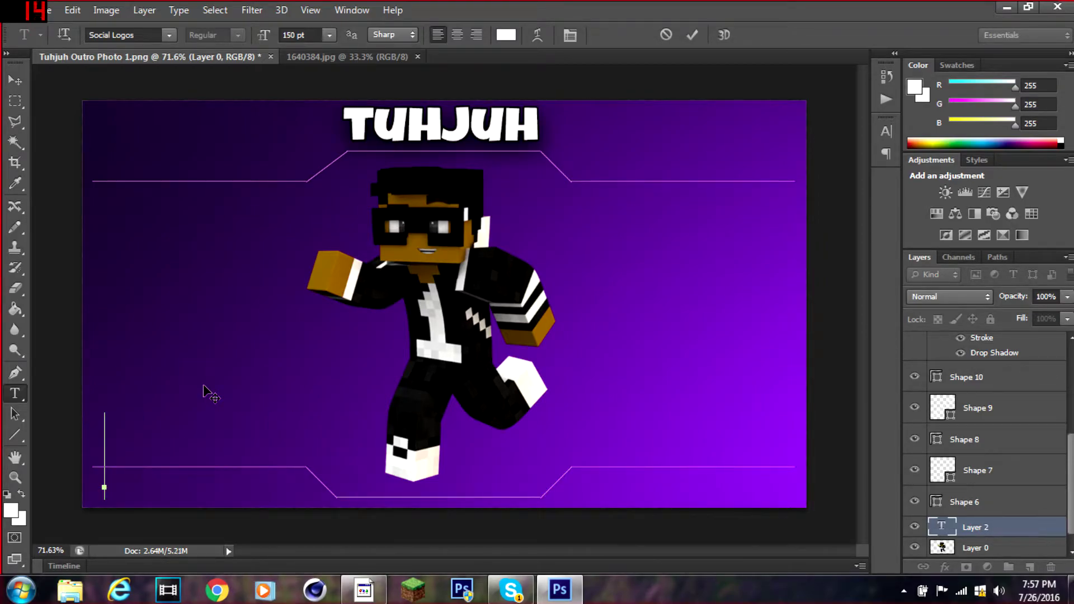
type("F")
key("BackSpace")
type("j")
key("BackSpace")
type("m")
key("BackSpace")
type("T")
key("BackSpace")
type("d")
key("BackSpace")
type("b")
key("BackSpace")
type("s")
key("BackSpace")
type("r")
key("BackSpace")
type("t")
key("BackSpace")
- Enter "u" for the Twitter logo and scale it to about 41% width and 45% height in the canvas's lower-left corner
type("u")
left_click(692, 35)
key("ctrl+t")
left_click_drag(378, 413, 221, 491)
left_click_drag(126, 488, 109, 480)
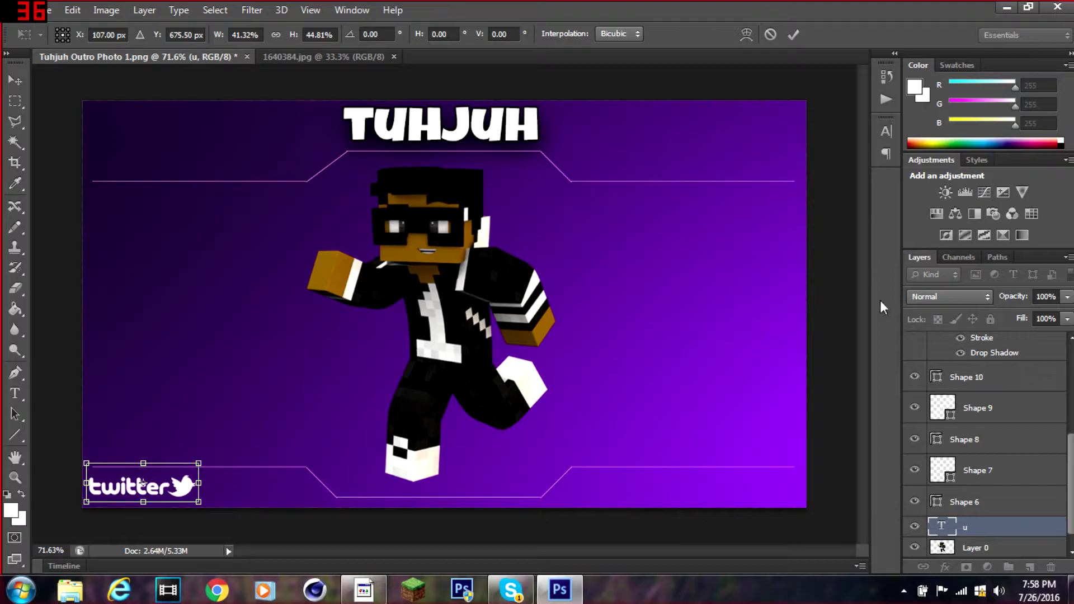
key("Return")
- Add a Gradient Overlay to the TUHJUH title with a hard white-to-black split at 50% and about 8% opacity
scroll(995, 439, "down", 3)
scroll(951, 433, "up", 1)
scroll(951, 432, "up", 2)
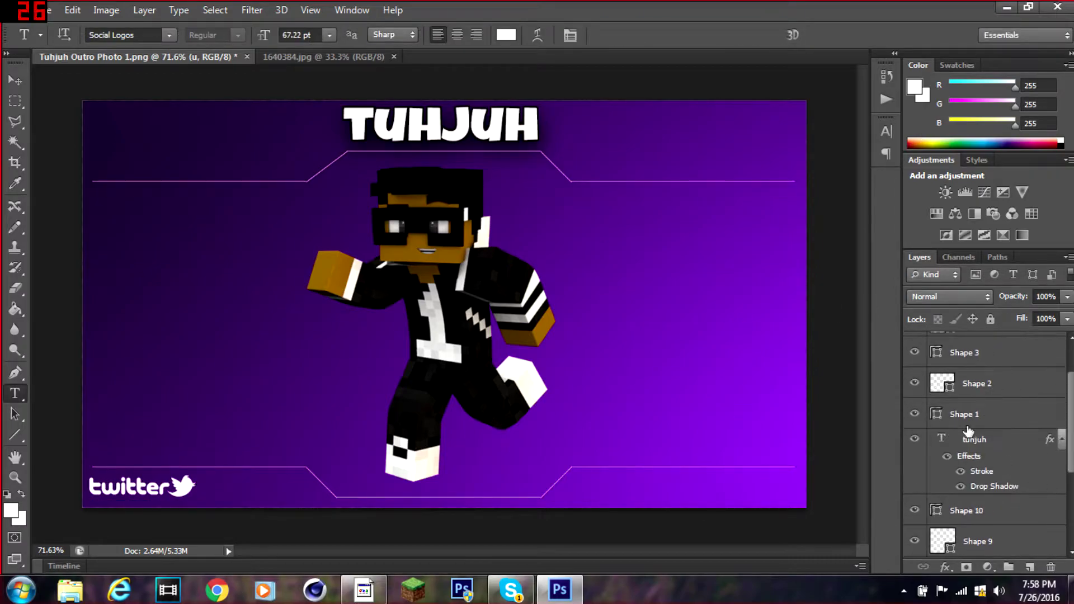
right_click(950, 439)
left_click(695, 84)
left_click(682, 343)
left_click(885, 229)
left_click_drag(695, 345, 774, 347)
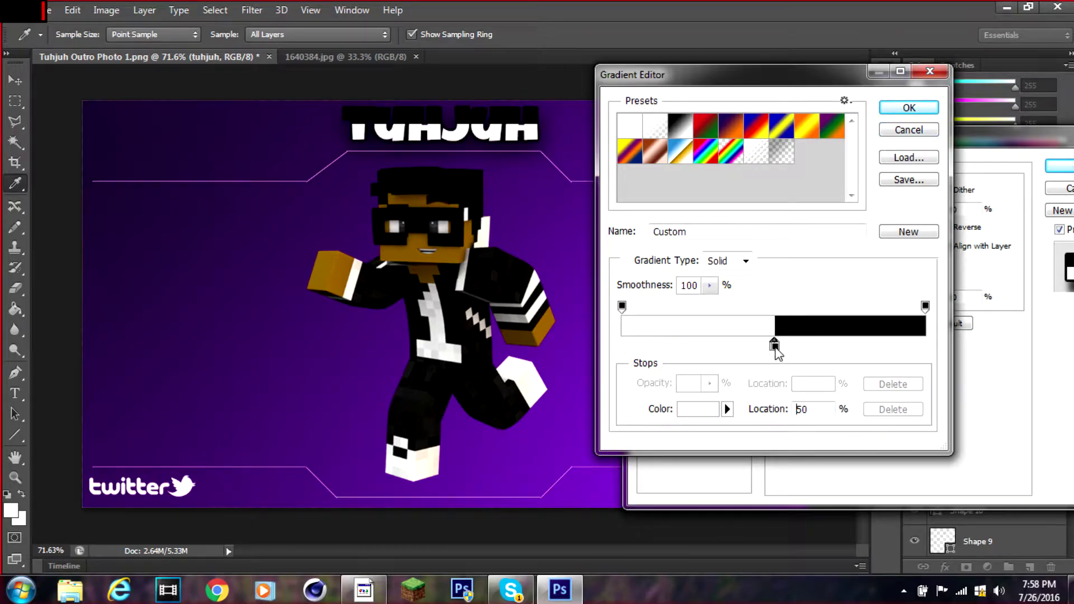
key("Return")
left_click_drag(927, 210, 858, 218)
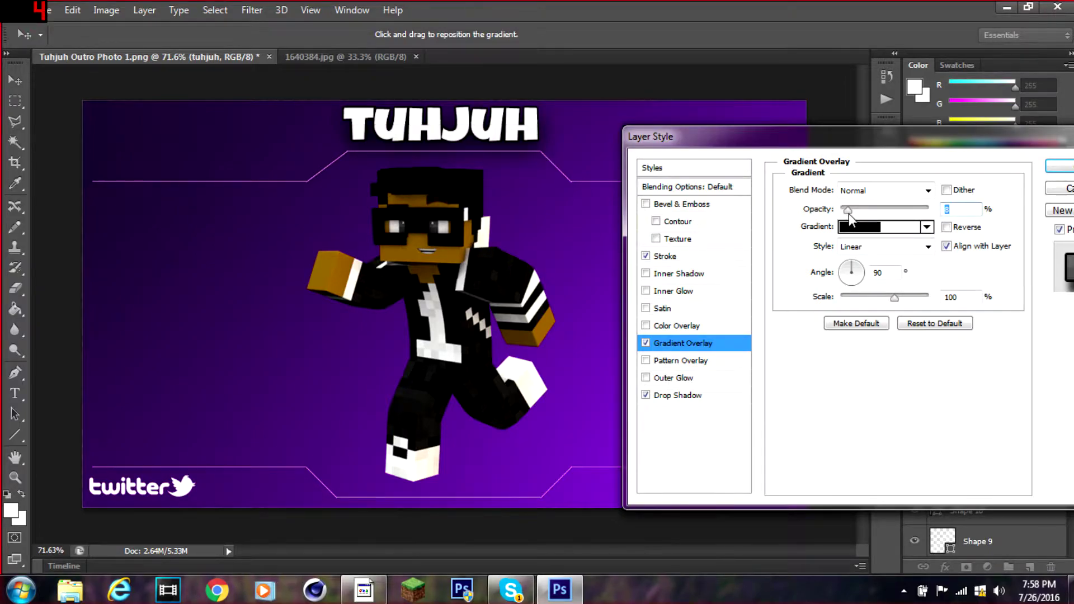
key("Return")
- Shrink the Twitter logo further and fit it just beneath the left end of the lower divider
scroll(984, 447, "down", 5)
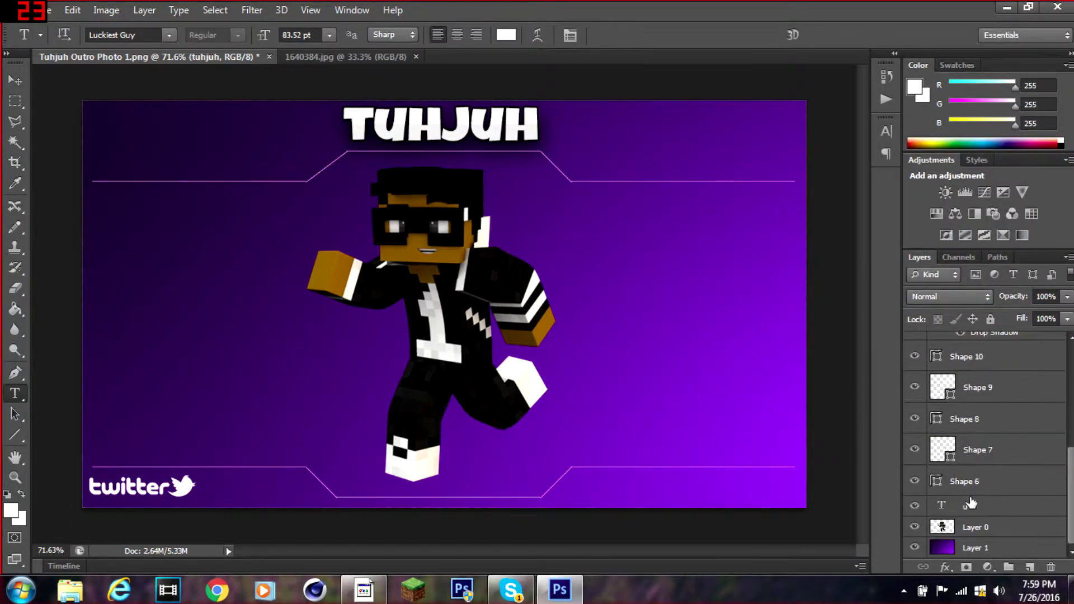
right_click(984, 506)
left_click(783, 12)
key("Escape")
key("ctrl+t")
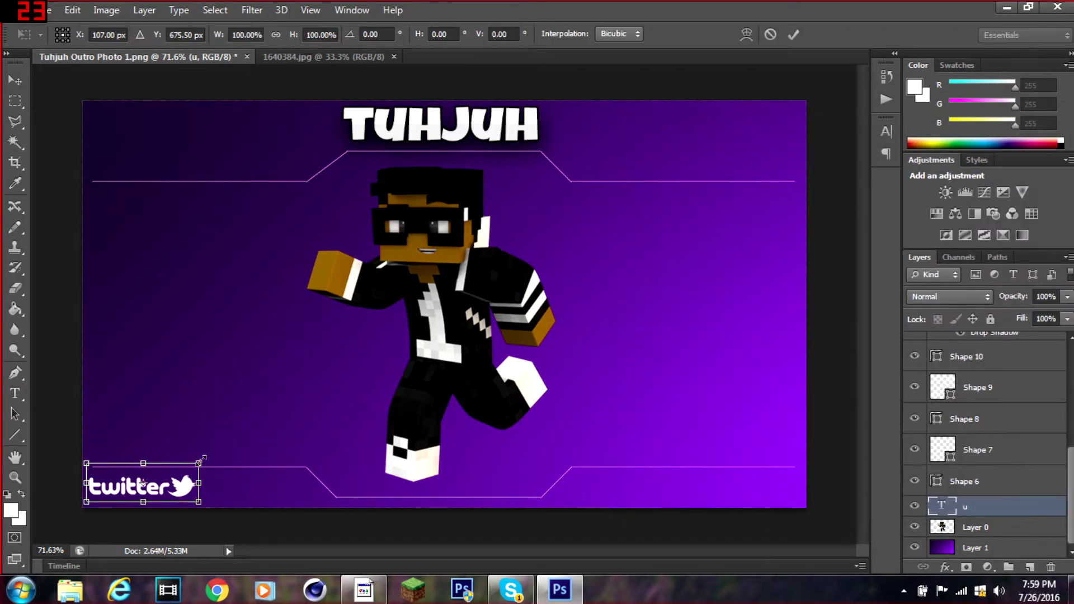
left_click_drag(196, 465, 170, 460)
left_click_drag(162, 497, 136, 490)
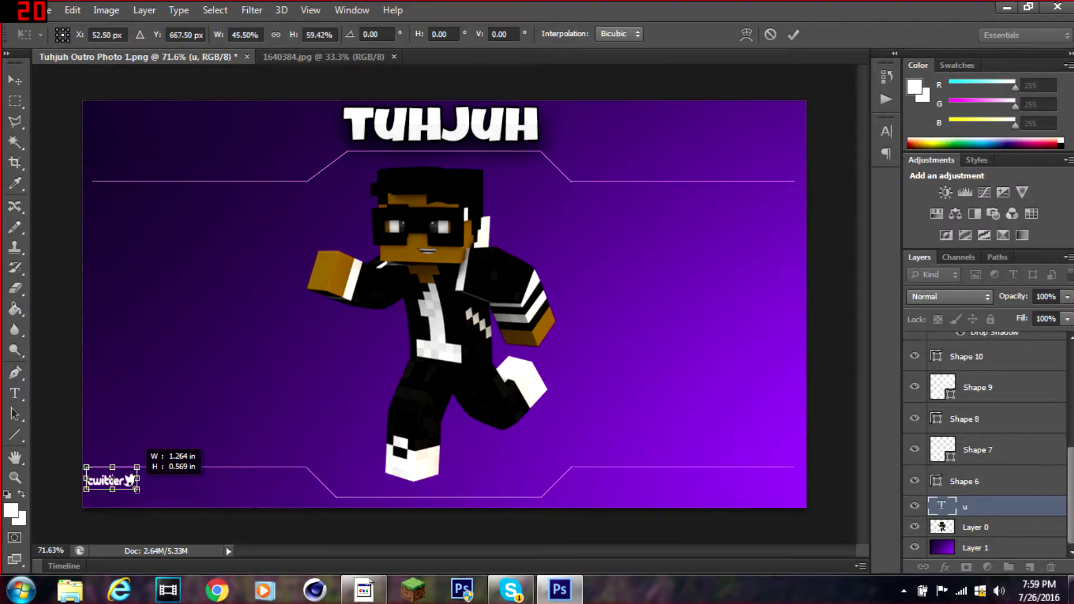
scroll(137, 489, "up", 5)
scroll(384, 504, "down", 2)
left_click_drag(384, 472, 386, 458)
key("Return")
- Try adding a colon in Luckiest Guy after the Twitter logo, scaled down to match the logo's height
key("t")
left_click(401, 442)
left_click(169, 35)
scroll(284, 73, "up", 10)
scroll(275, 371, "down", 1)
left_click(168, 464)
key("ctrl+t")
left_click_drag(445, 290, 388, 356)
scroll(379, 451, "up", 4)
left_click(793, 35)
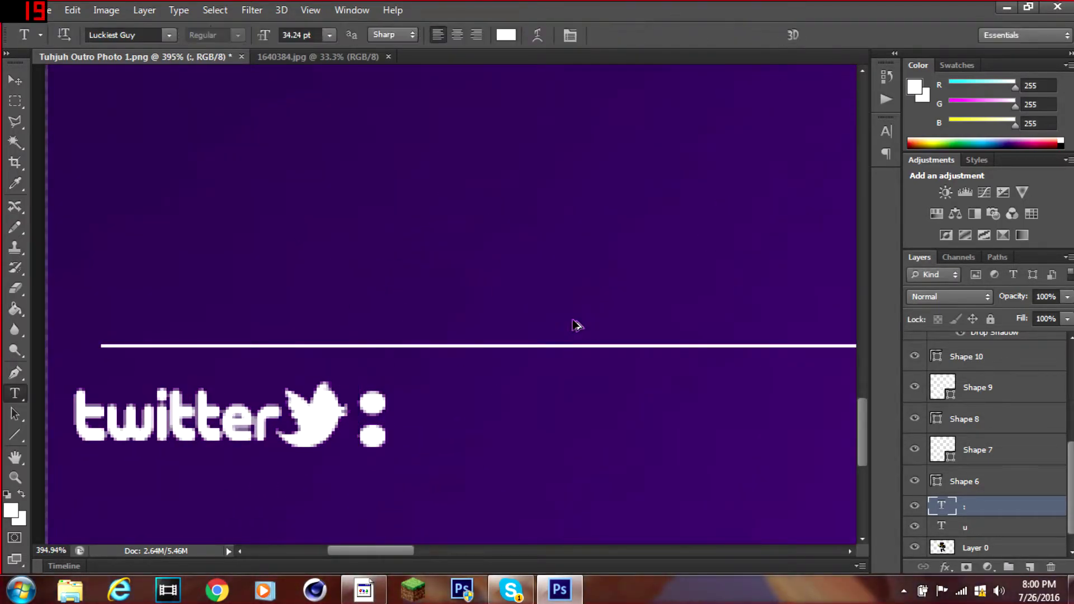
scroll(392, 335, "down", 6)
scroll(150, 521, "up", 4)
scroll(150, 521, "left", 5)
scroll(436, 497, "up", 1)
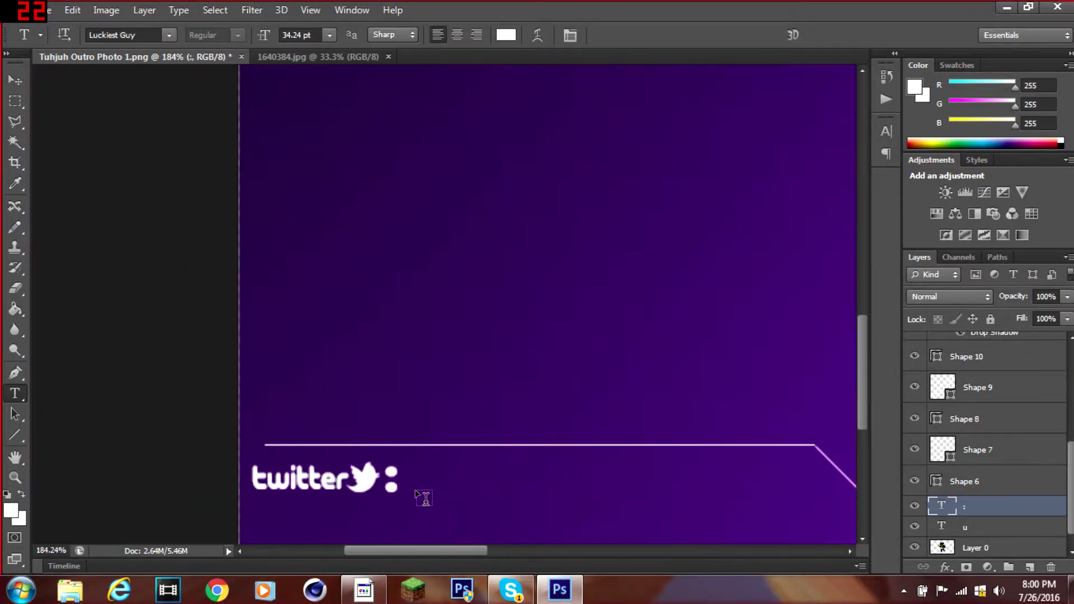
left_click(285, 526)
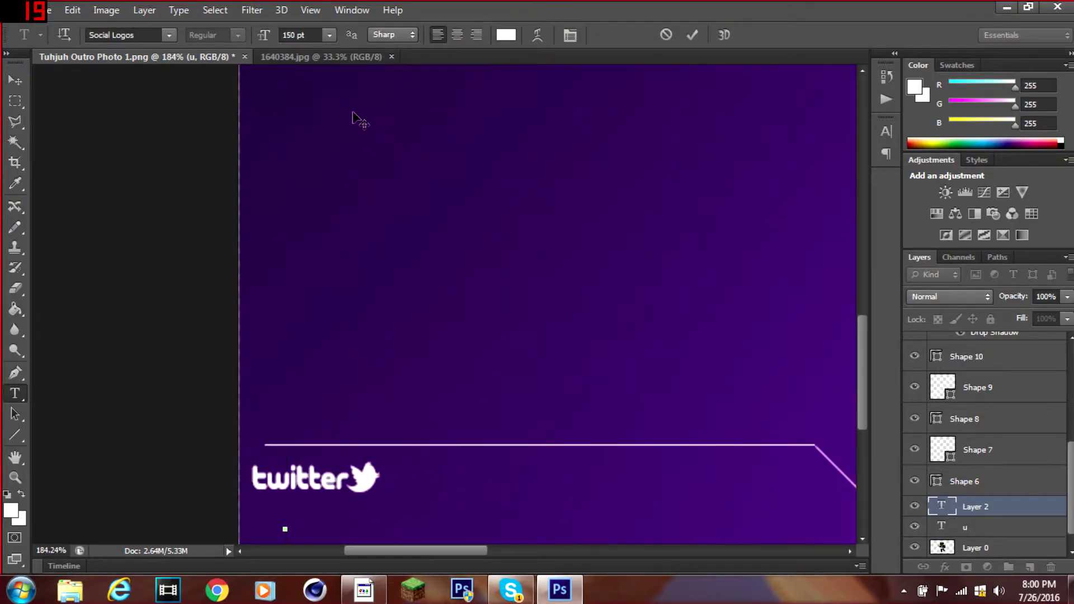
left_click(169, 35)
scroll(221, 119, "up", 10)
left_click(139, 47)
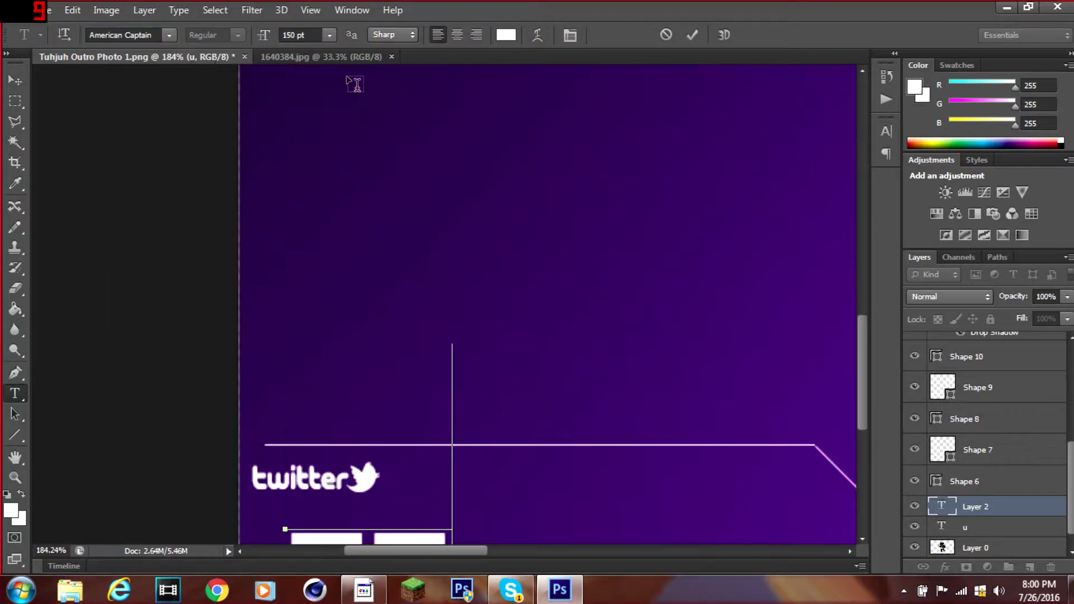
key("Down")
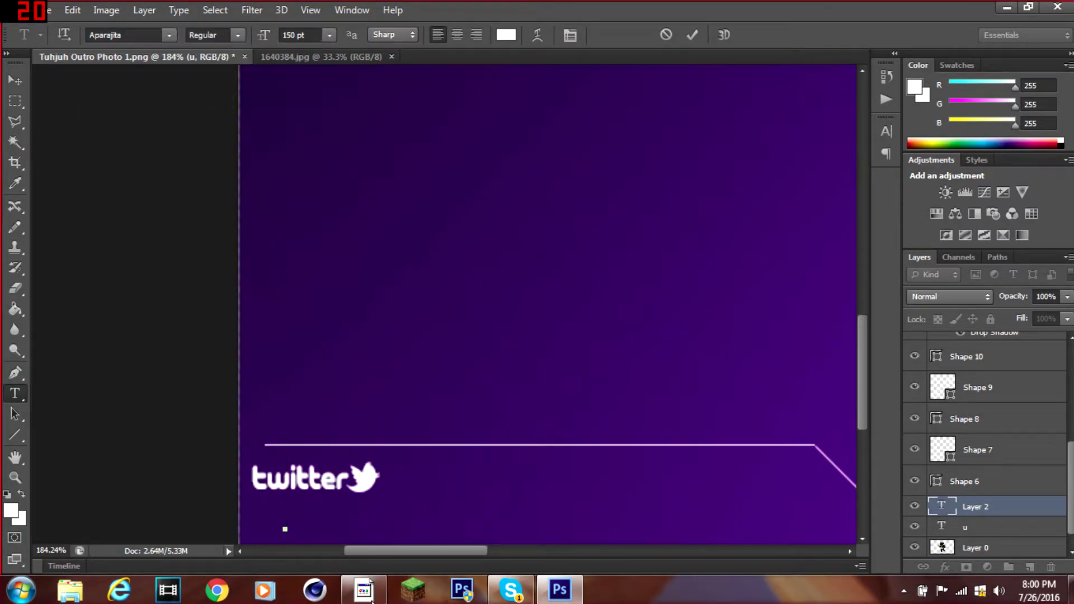
key("Escape")
- Show the grid and draw a horizontal underline about 86 px long beneath the Twitter logo
key("u")
scroll(257, 503, "up", 3)
left_click(311, 10)
mouse_move(351, 10)
left_click(495, 288)
left_click_drag(249, 478, 512, 484)
scroll(537, 259, "down", 3)
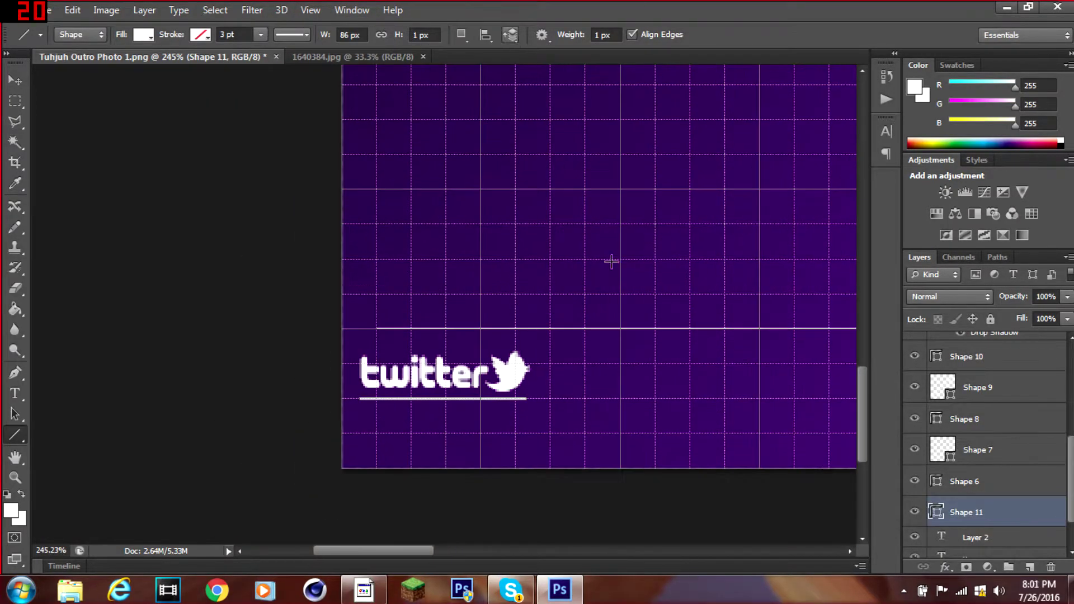
left_click(311, 10)
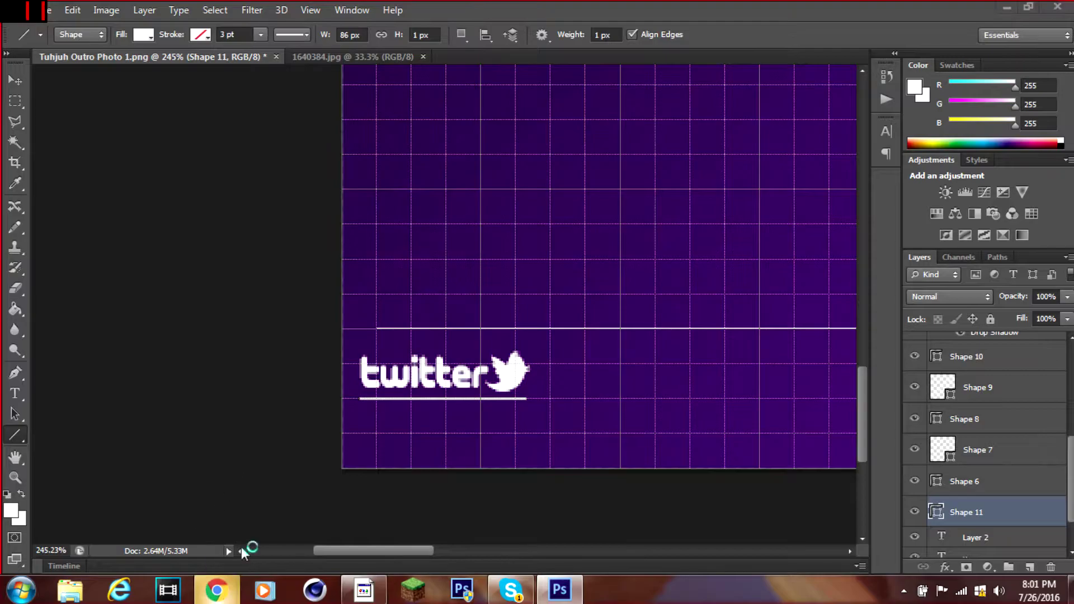
- Switch to Chrome, look at twitter.com and close the browser window
type("twitter.com")
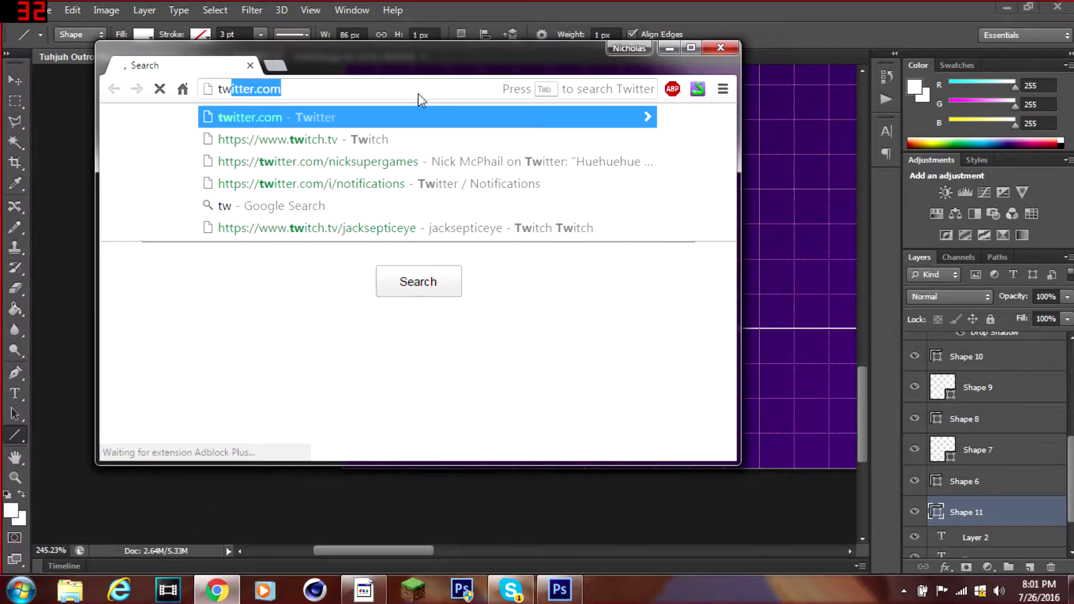
key("Return")
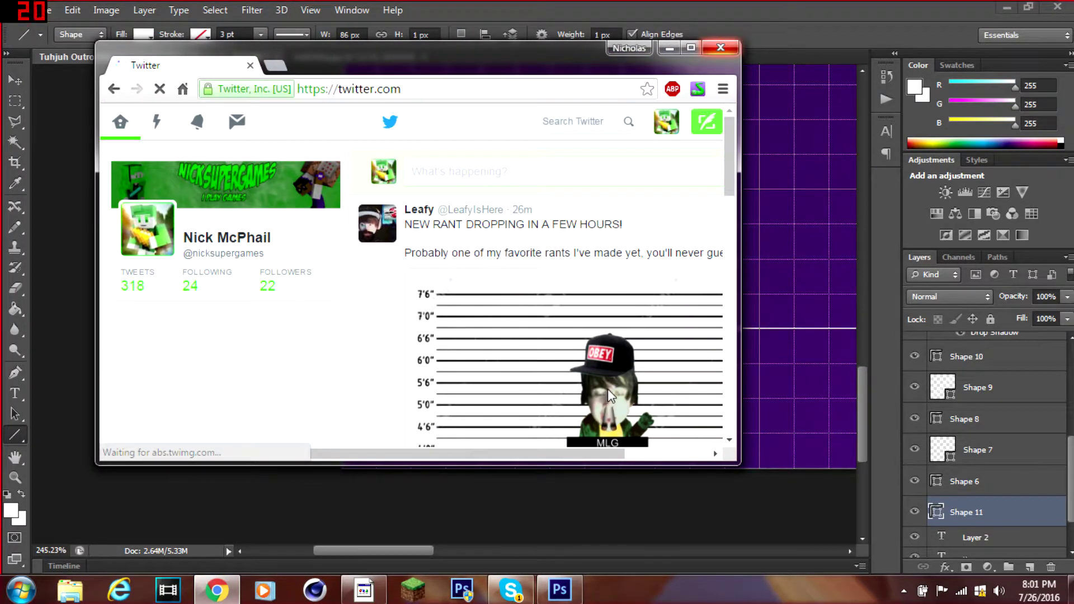
left_click(721, 47)
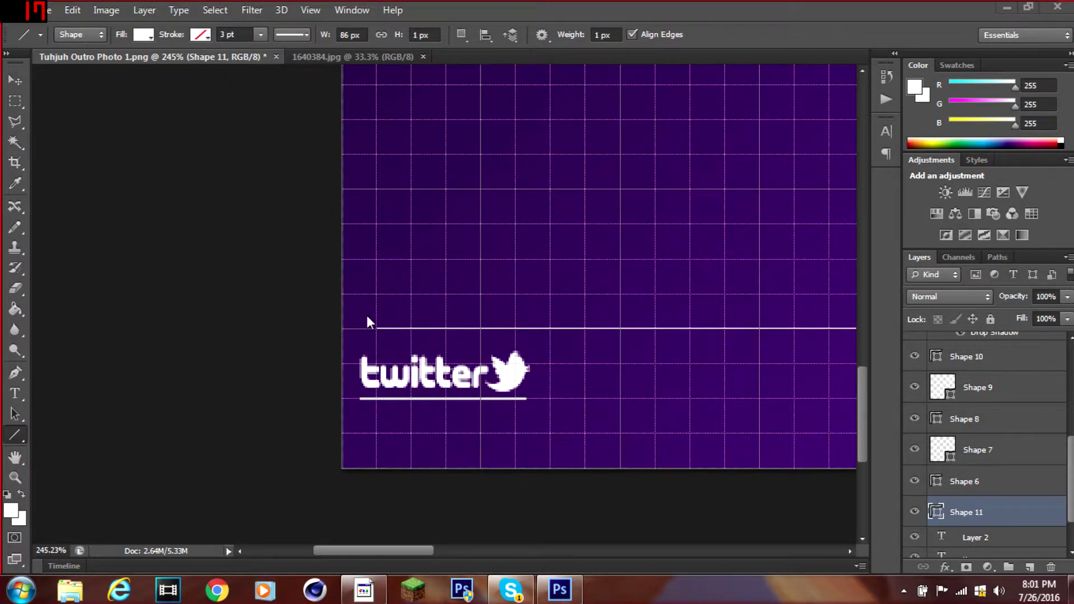
- Start a text layer below the Twitter logo, trying the Dimitri Swank font and settling on Luckiest Guy
left_click(15, 393)
left_click(454, 439)
type("T")
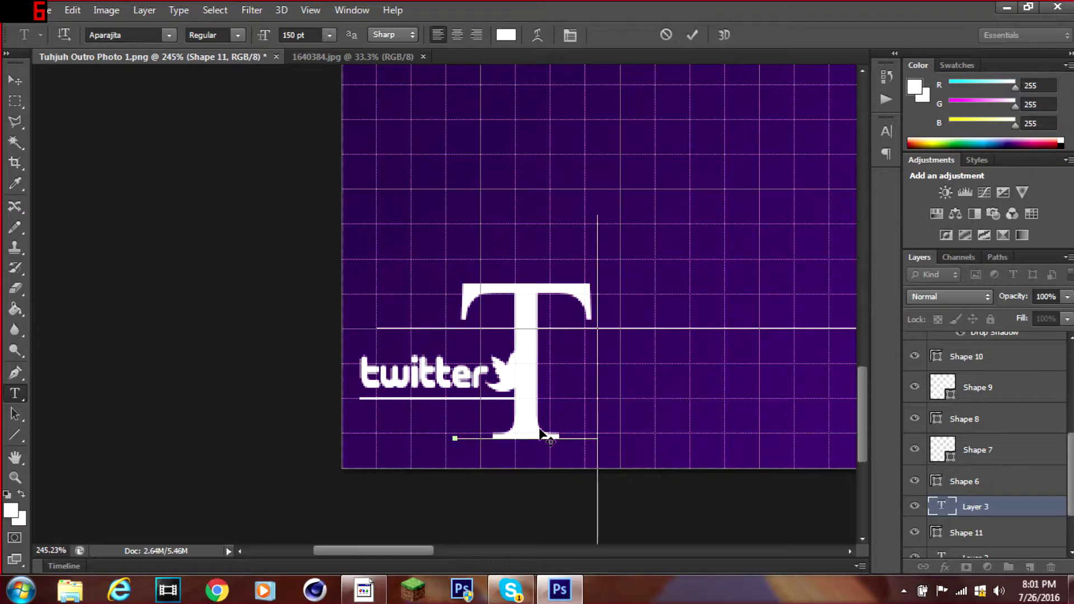
left_click(169, 34)
scroll(286, 265, "down", 1)
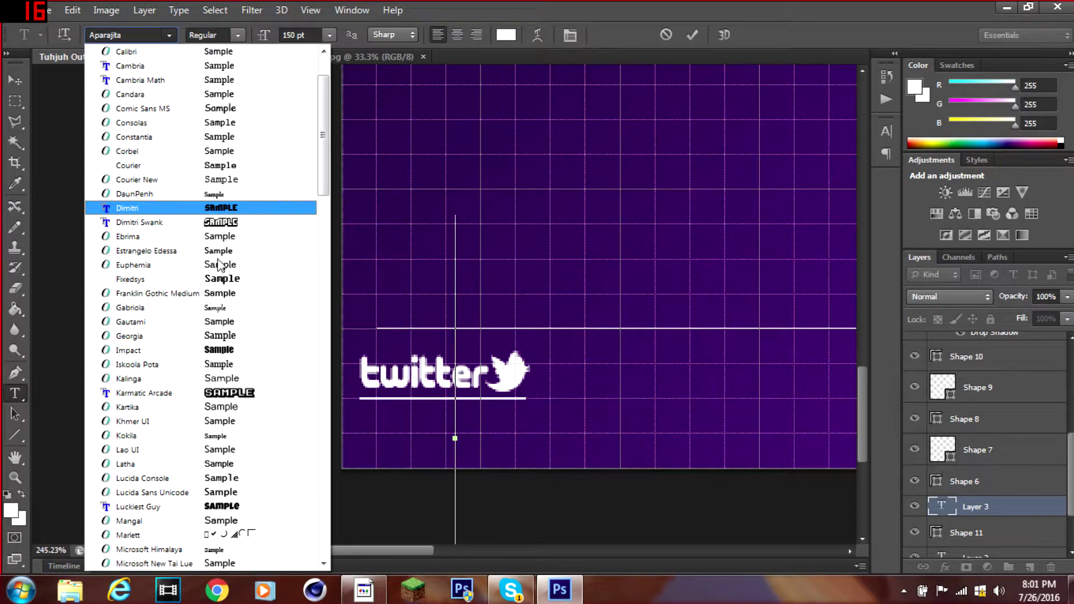
left_click(227, 222)
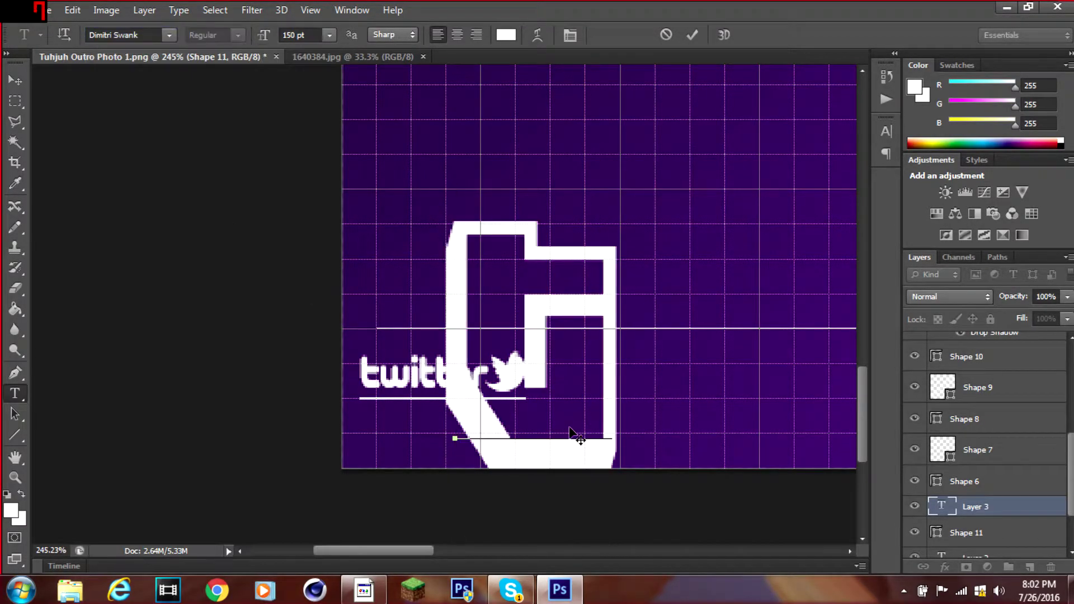
left_click(169, 35)
left_click(144, 288)
- Complete the new text as "TUJUHCRFT" and commit it
type("UJUH")
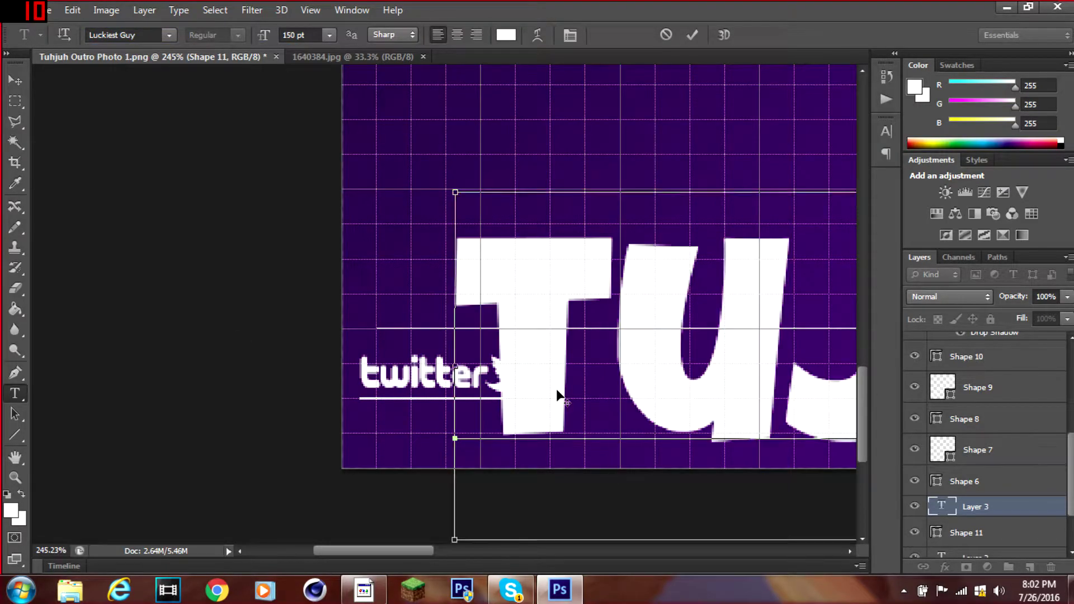
scroll(556, 388, "down", 5)
scroll(569, 416, "right", 3)
type("CRFT")
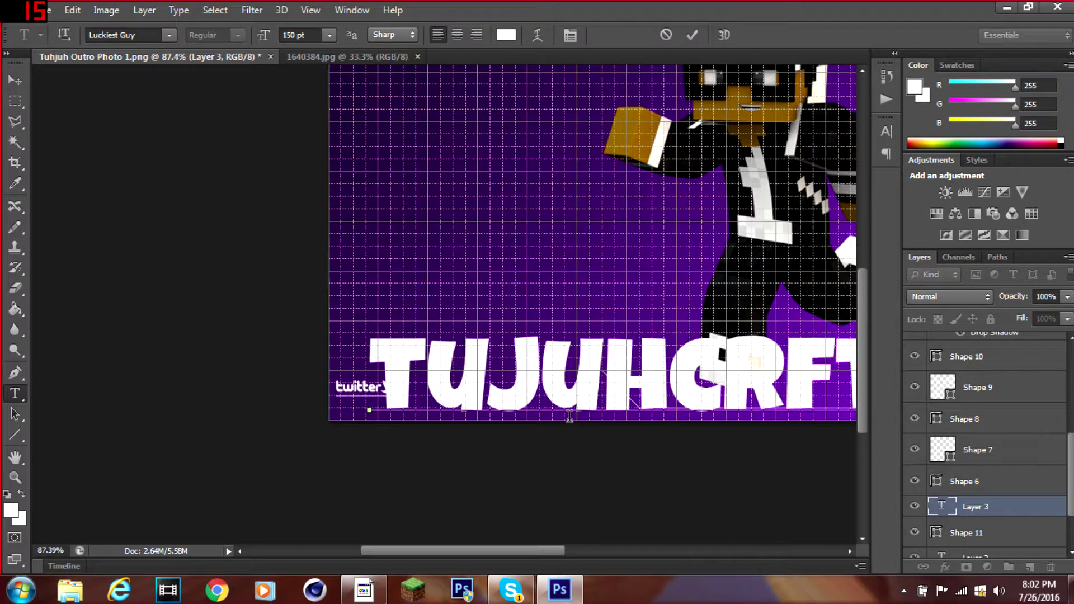
left_click_drag(561, 551, 583, 552)
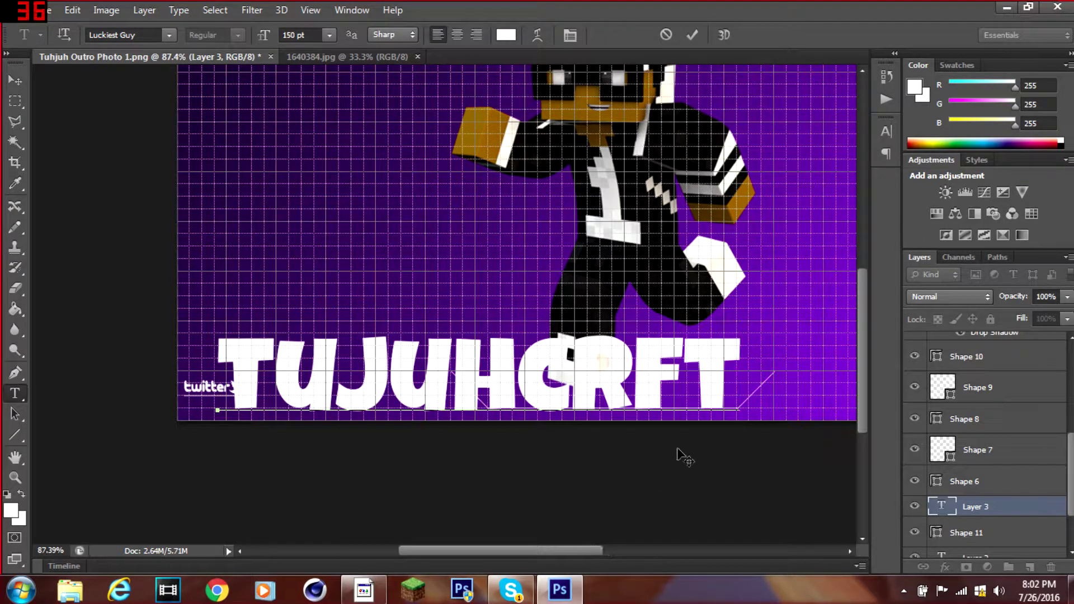
left_click(693, 34)
key("ctrl+t")
left_click_drag(703, 336, 347, 353)
scroll(190, 433, "up", 3)
scroll(190, 433, "up", 3)
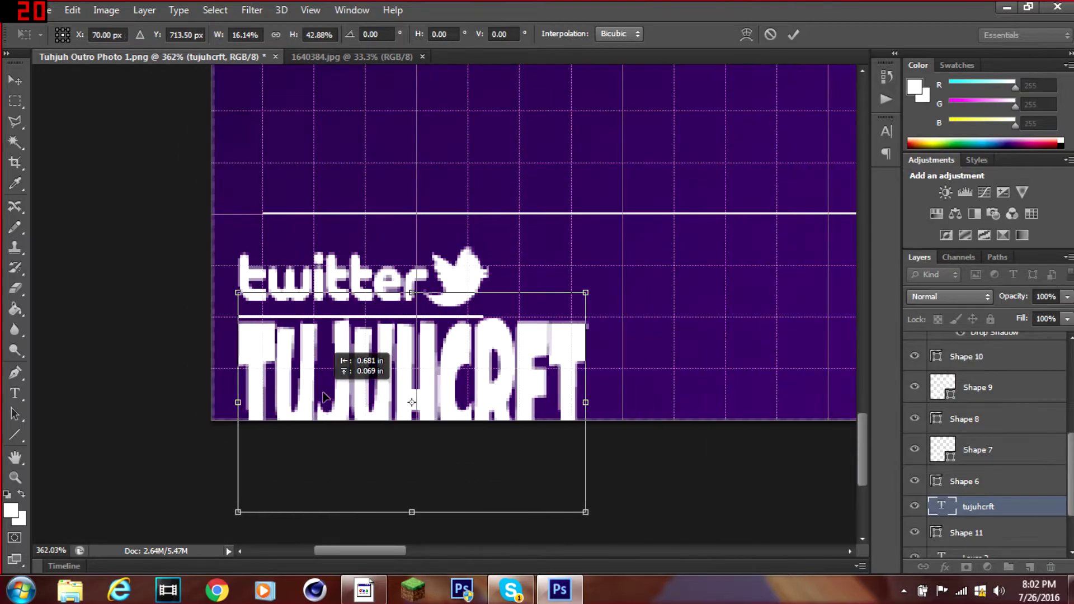
left_click_drag(581, 506, 419, 358)
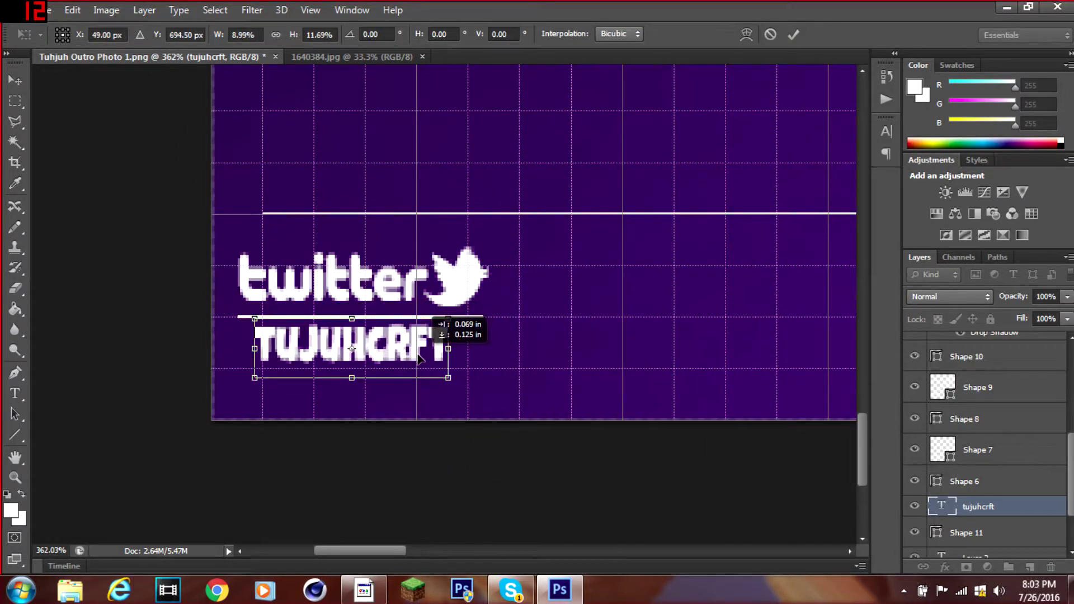
left_click(769, 35)
- Insert "@" at the start of the TUJUHCRFT text
scroll(725, 293, "down", 4)
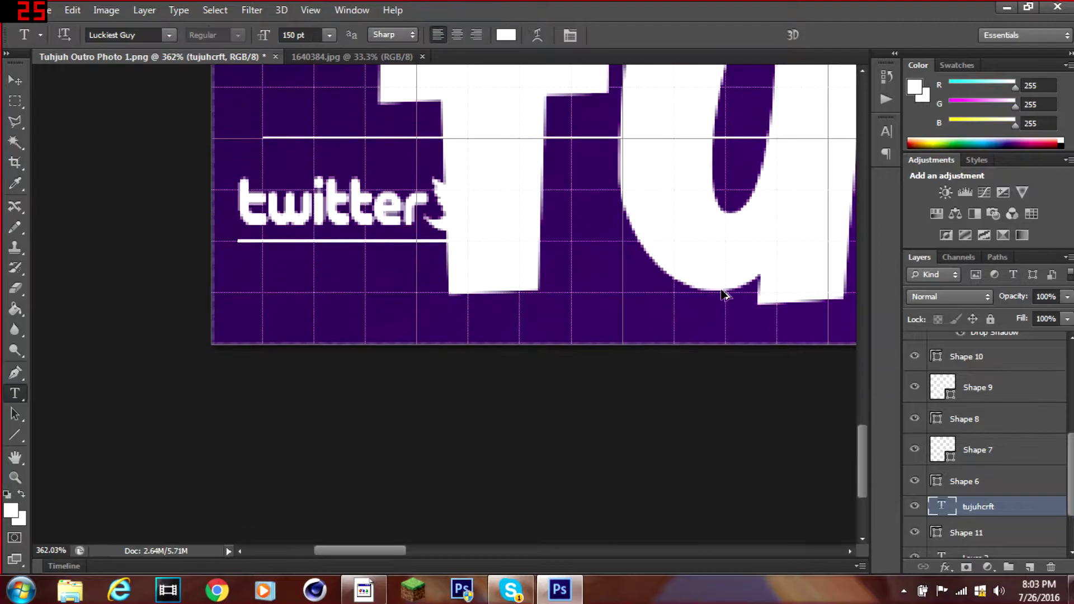
left_click(621, 293)
type("@")
left_click(697, 33)
key("ctrl+t")
left_click_drag(619, 186, 602, 299)
scroll(671, 285, "up", 4)
left_click_drag(508, 302, 530, 307)
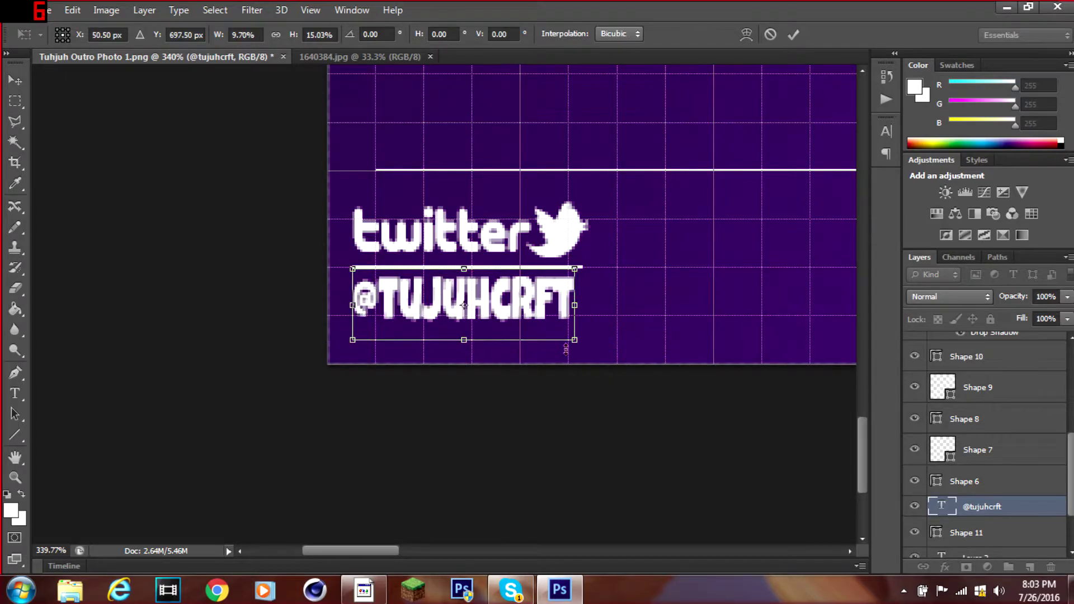
left_click(793, 35)
- Hide the canvas grid and return to the Move tool
scroll(652, 200, "down", 5)
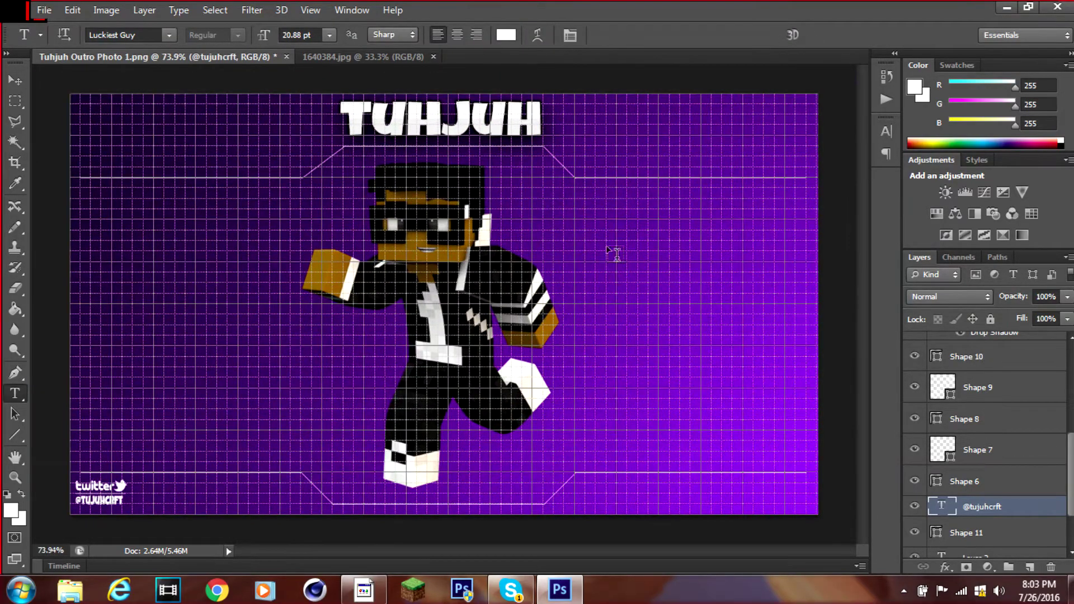
left_click(15, 80)
left_click(310, 10)
left_click(487, 286)
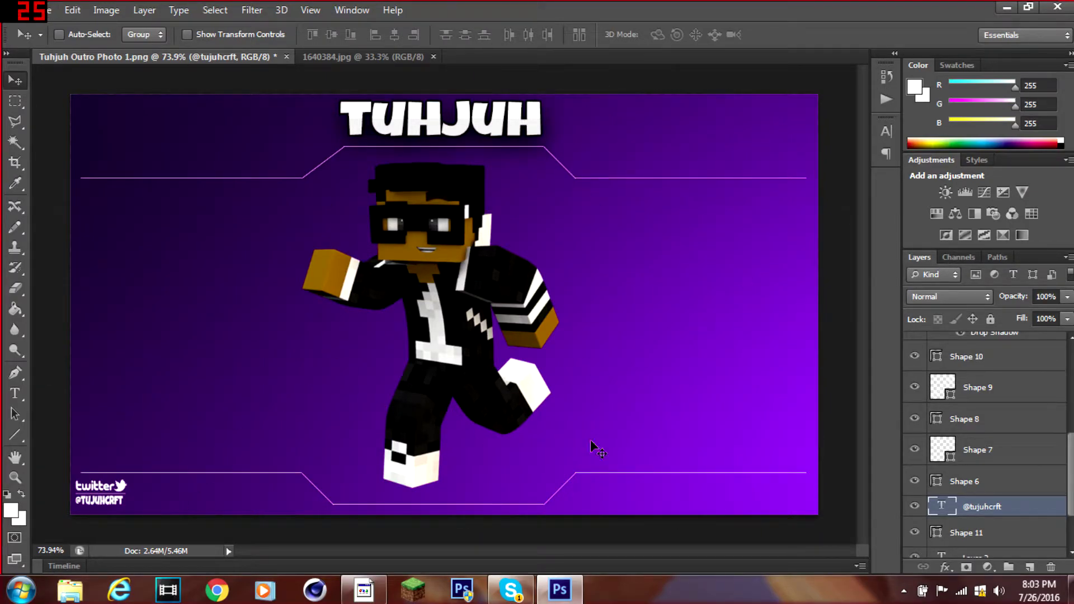
- Give the Twitter logo a black stroke and a gradient overlay split hard from black to white at 50%, with 14% opacity
scroll(987, 458, "down", 4)
double_click(1024, 509)
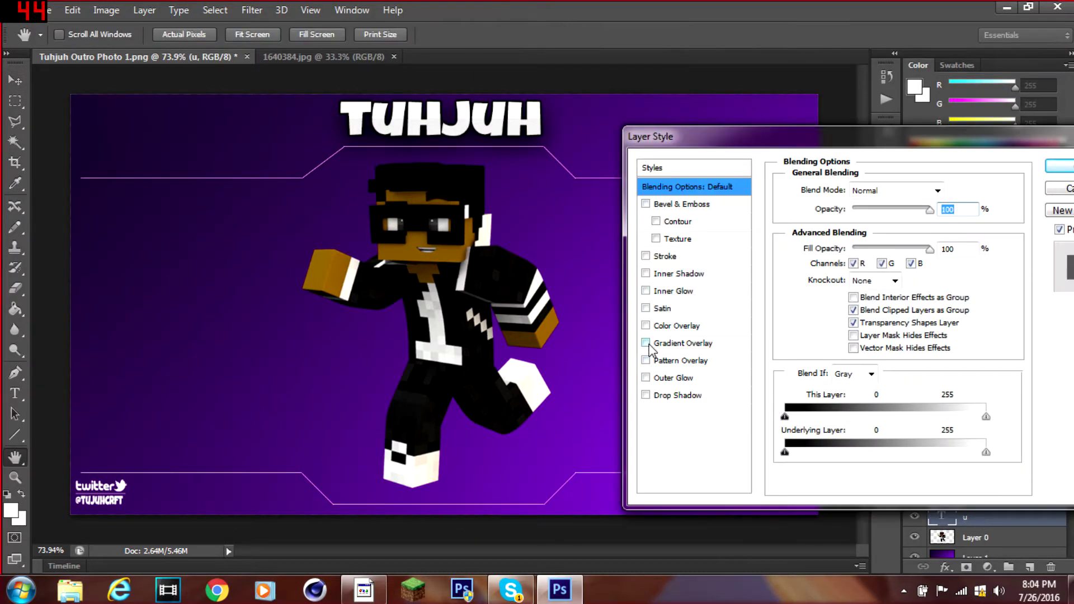
left_click(649, 343)
left_click(864, 234)
left_click(743, 346)
left_click_drag(743, 346, 774, 350)
left_click_drag(925, 345, 773, 346)
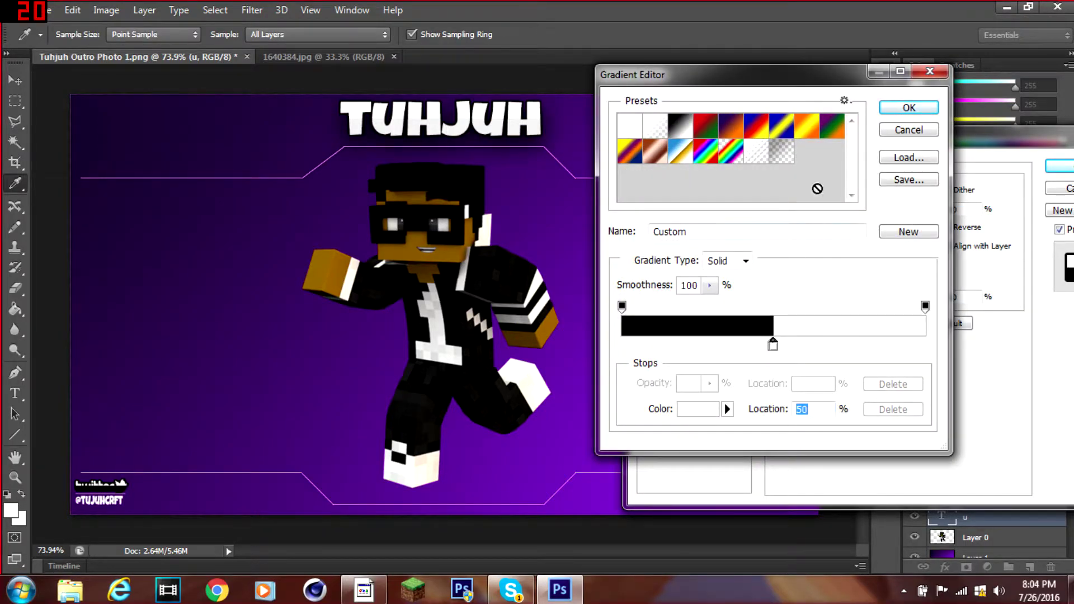
left_click(919, 108)
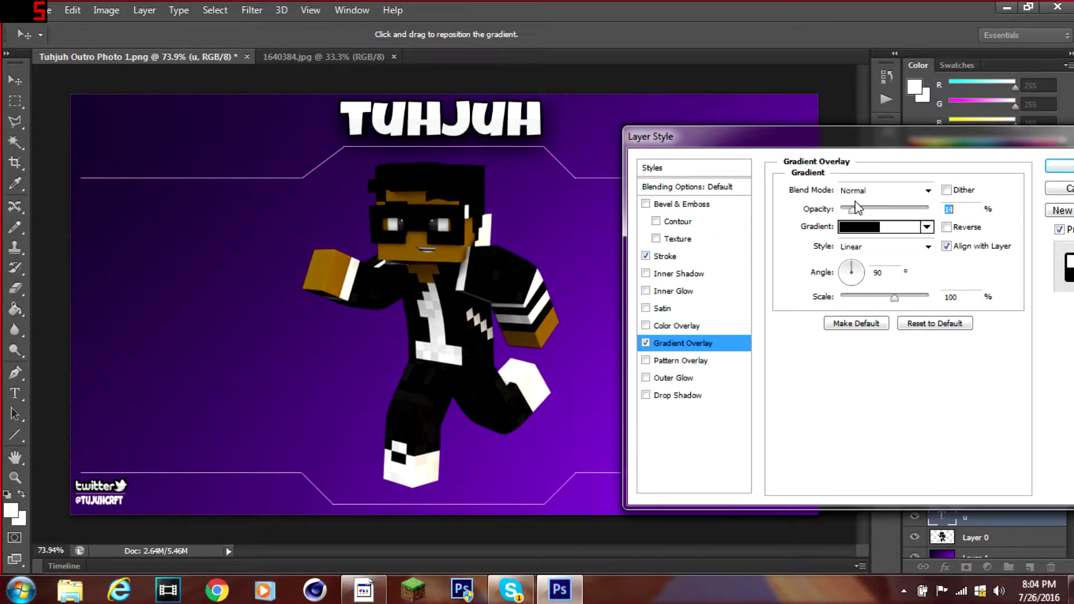
key("Return")
scroll(967, 447, "down", 2)
right_click(966, 452)
left_click(968, 403)
right_click(967, 401)
right_click(960, 414)
left_click(671, 88)
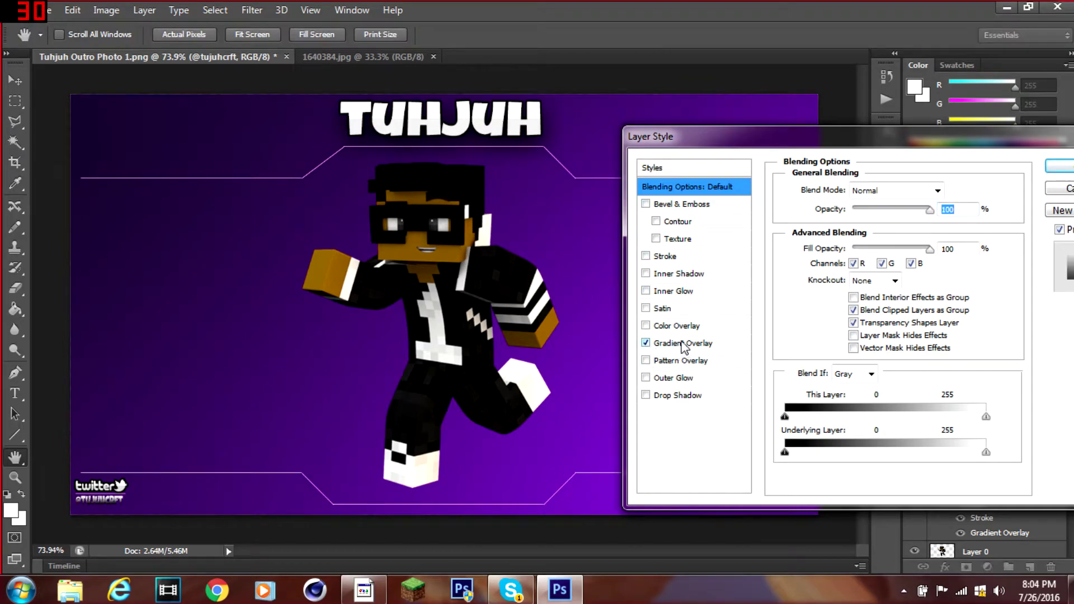
left_click(679, 346)
left_click(890, 228)
left_click_drag(622, 345, 784, 347)
left_click_drag(925, 345, 774, 348)
left_click(909, 107)
left_click_drag(928, 207, 862, 214)
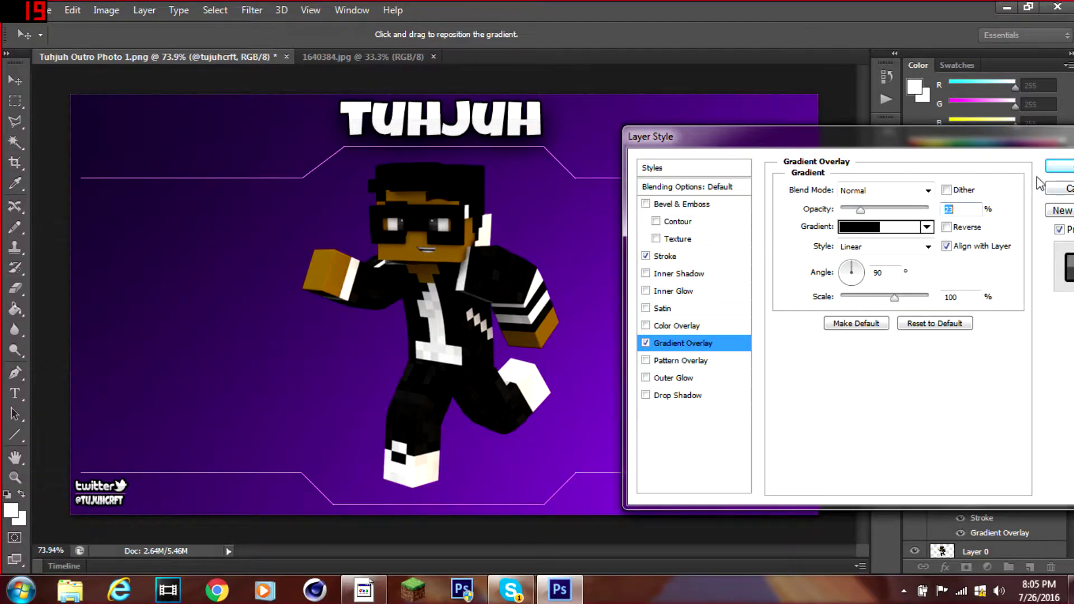
left_click(1059, 167)
- Start a text layer above the Shape 11 layer, beside the Twitter logo, in the Social Logos font
left_click(963, 490)
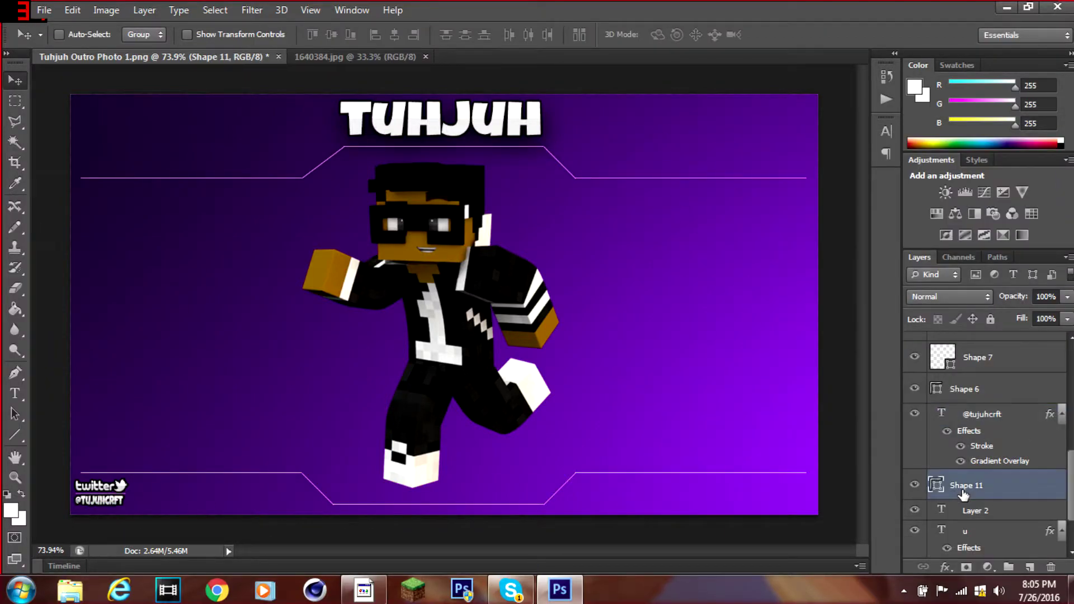
scroll(417, 305, "up", 5)
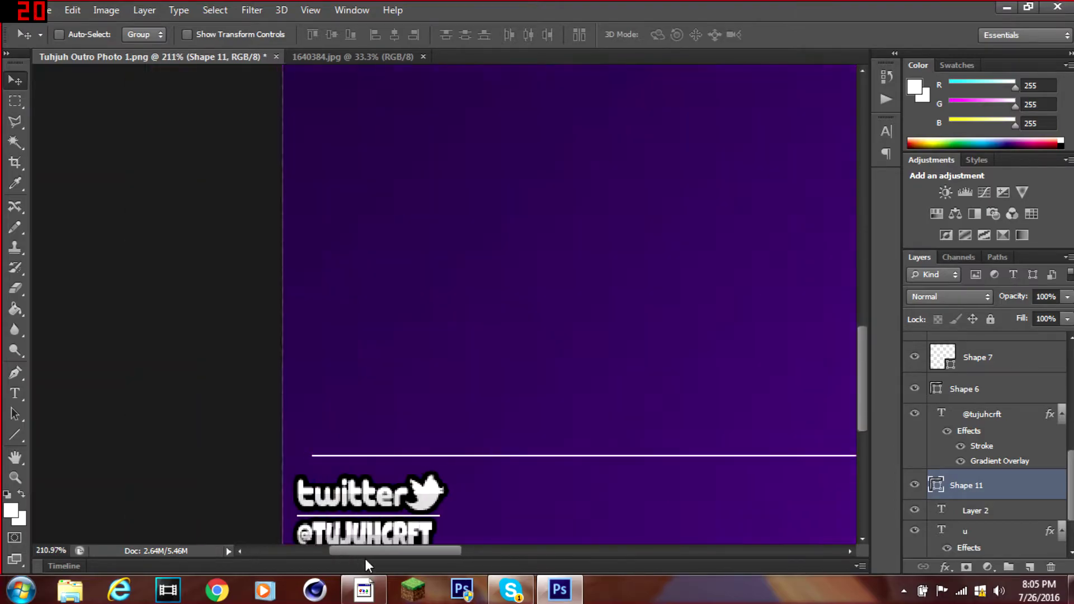
left_click(19, 395)
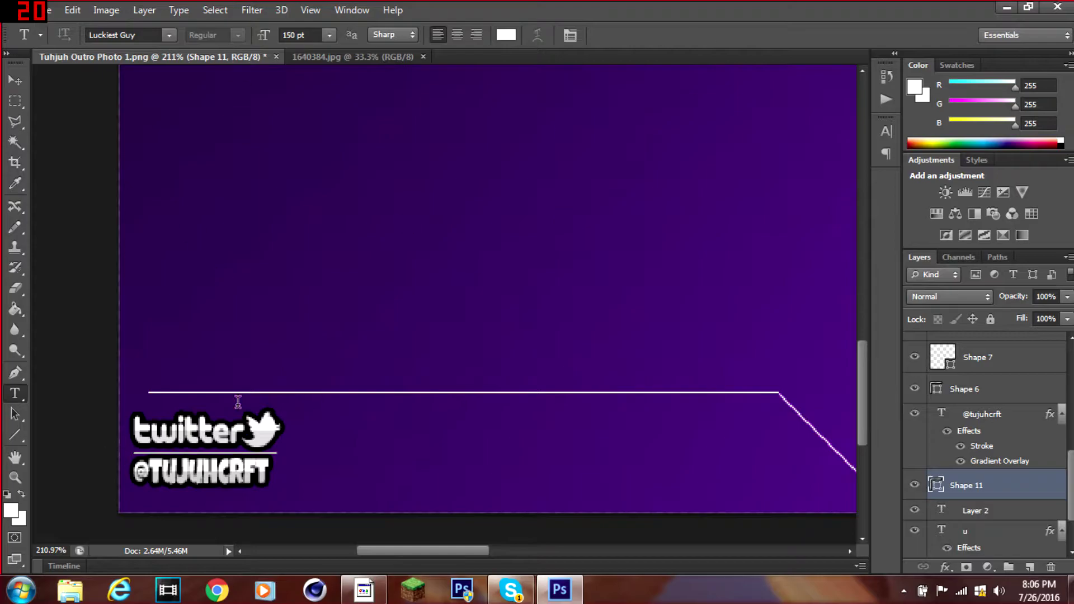
left_click(168, 35)
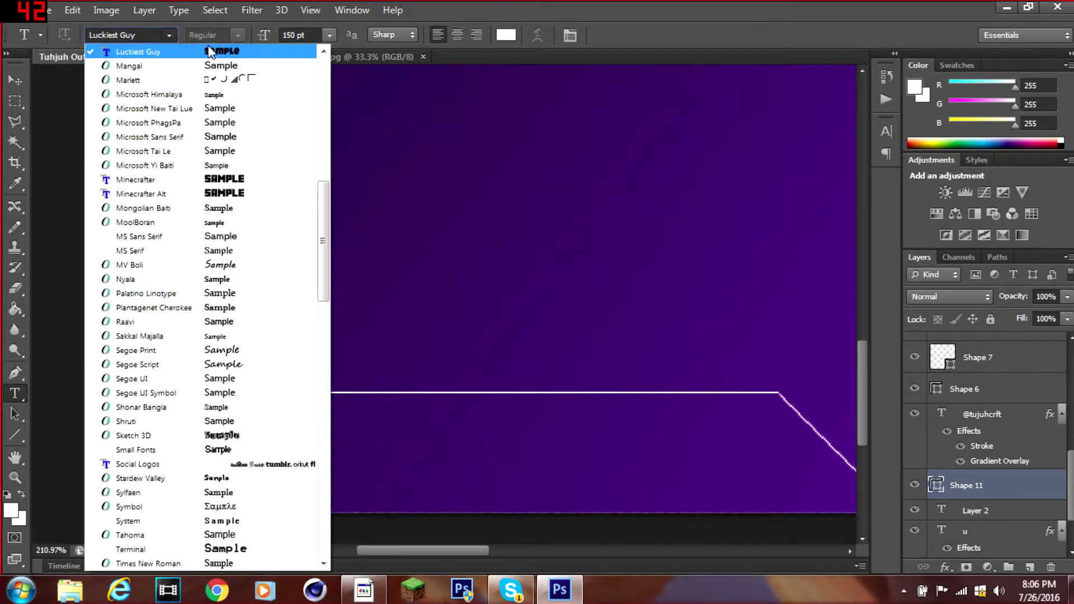
left_click_drag(327, 211, 330, 249)
left_click(269, 193)
left_click(341, 439)
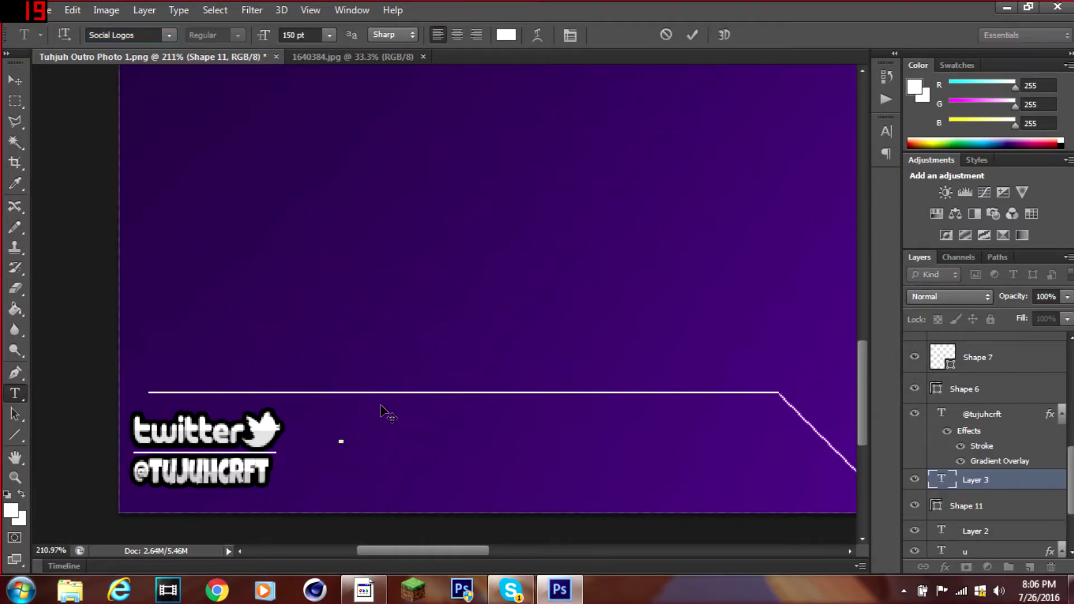
- Try different letters until the Social Logos font gives the YouTube logo, and commit the text
type("k")
scroll(532, 407, "down", 3)
key("BackSpace")
type("v")
scroll(532, 407, "down", 2)
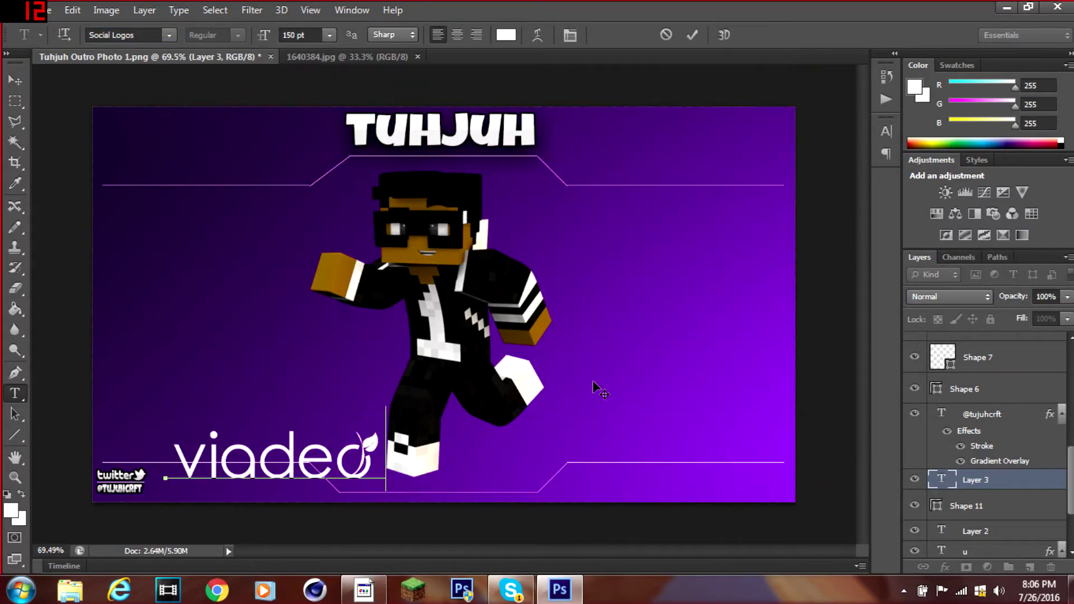
key("BackSpace")
type("y")
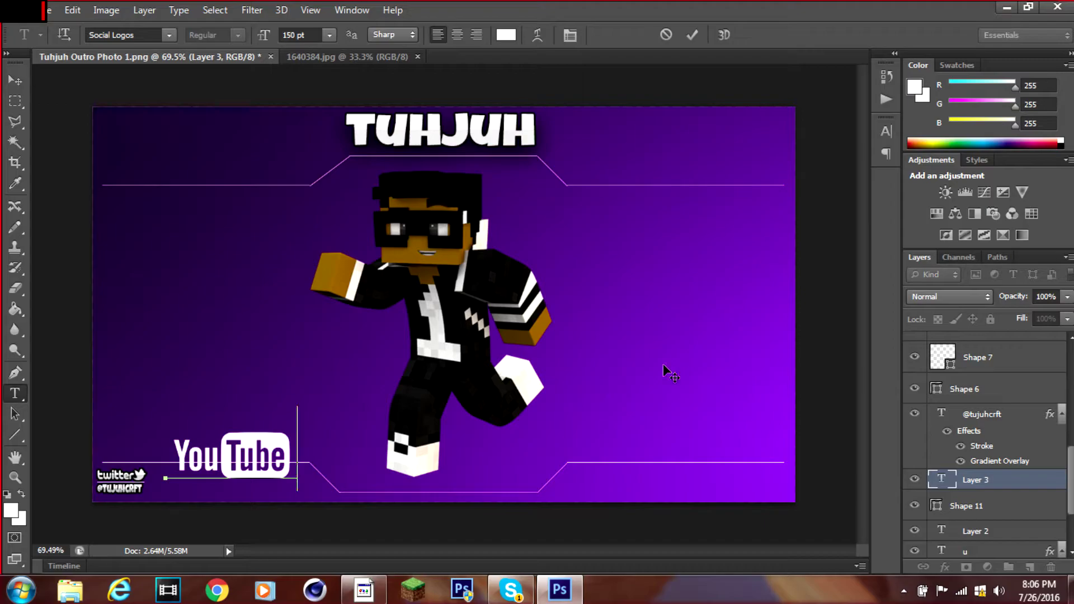
key("ctrl+Return")
- Scale the YouTube logo to about 37% width and 35% height and place it beside the Twitter logo
scroll(261, 481, "up", 3)
key("ctrl+t")
scroll(261, 481, "left", 3)
left_click_drag(575, 328, 264, 129)
scroll(427, 434, "up", 2)
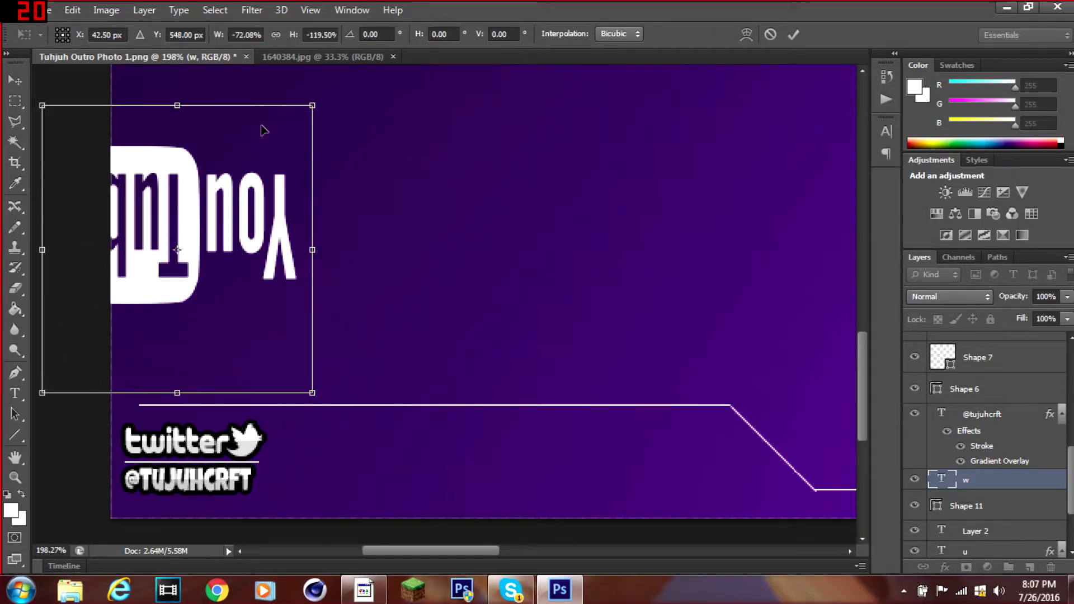
key("ctrl+z")
left_click_drag(437, 426, 410, 398)
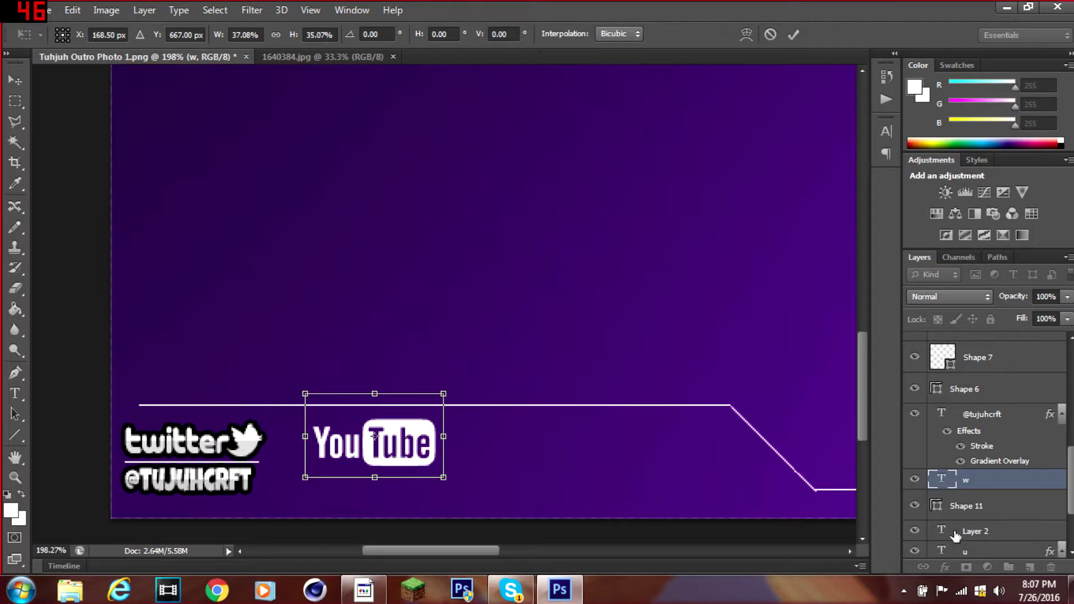
left_click(793, 34)
- Show the canvas grid and nudge the YouTube logo slightly upward
left_click(12, 435)
scroll(304, 495, "up", 2)
left_click(311, 10)
mouse_move(358, 244)
left_click(491, 289)
scroll(319, 425, "up", 1)
left_click(15, 80)
left_click_drag(495, 421, 491, 409)
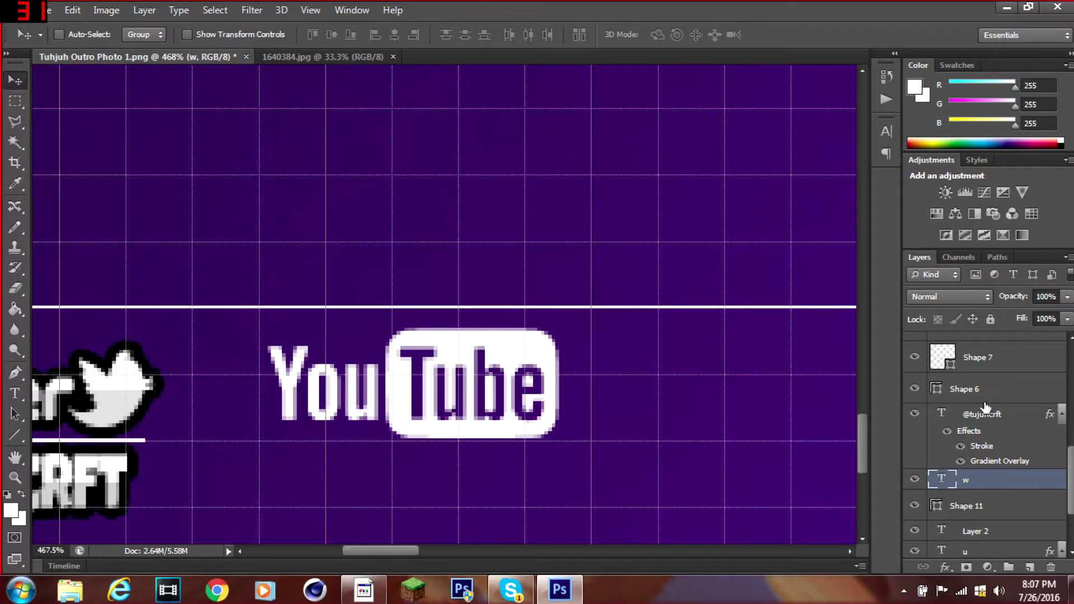
- Draw a horizontal line under the YouTube logo, level with the Twitter one, and nudge the logo slightly upward
left_click(15, 436)
left_click_drag(350, 440, 574, 440)
left_click(16, 80)
left_click(965, 510)
left_click_drag(469, 351, 470, 342)
scroll(754, 416, "down", 1)
left_click_drag(396, 551, 379, 547)
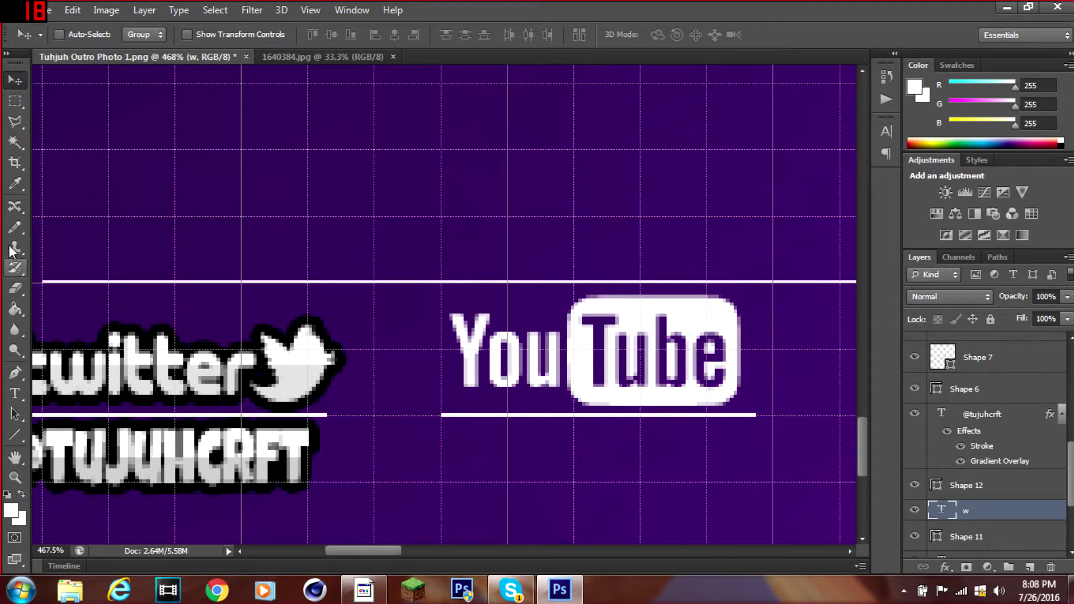
- Try smaller font sizes for a new text layer below the YouTube line
key("t")
left_click(479, 456)
scroll(647, 323, "down", 3)
left_click(329, 35)
left_click(309, 78)
left_click(329, 35)
left_click(313, 201)
left_click(330, 34)
left_click(313, 305)
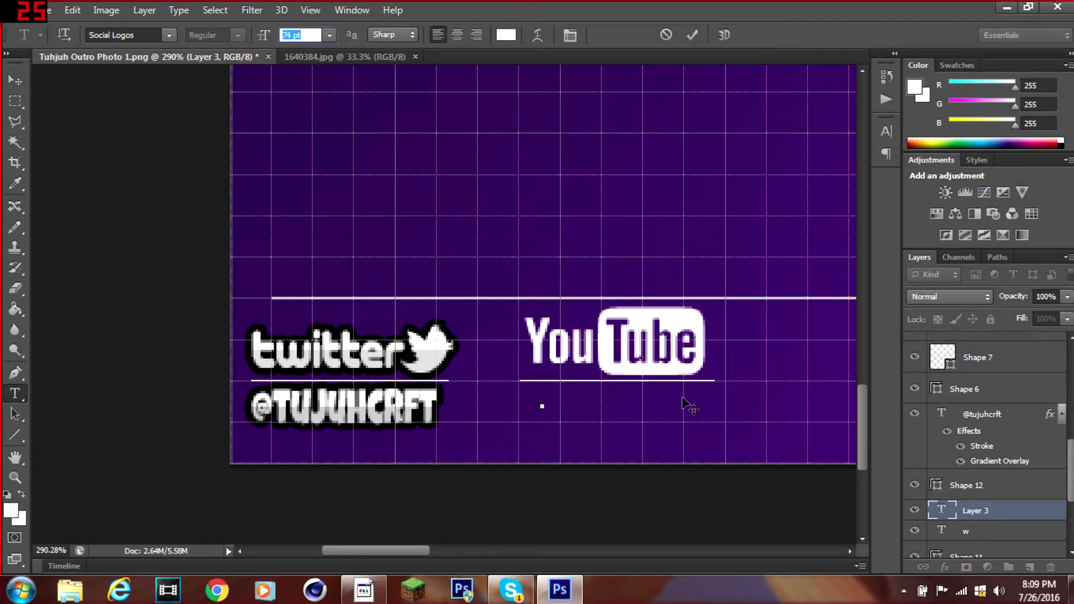
- Write "TUHJUH" below the YouTube logo in the Luckiest Guy font at 150 pt
scroll(671, 417, "up", 2)
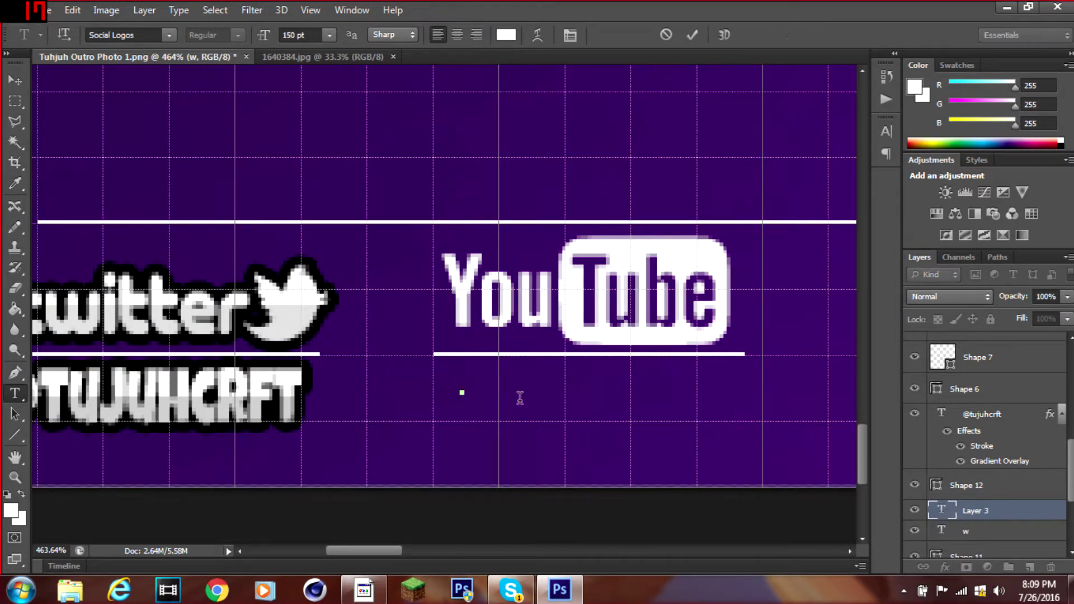
type("w")
key("BackSpace")
left_click(169, 34)
scroll(289, 172, "up", 10)
left_click(145, 107)
type("T")
scroll(652, 210, "down", 5)
type("UHJUH")
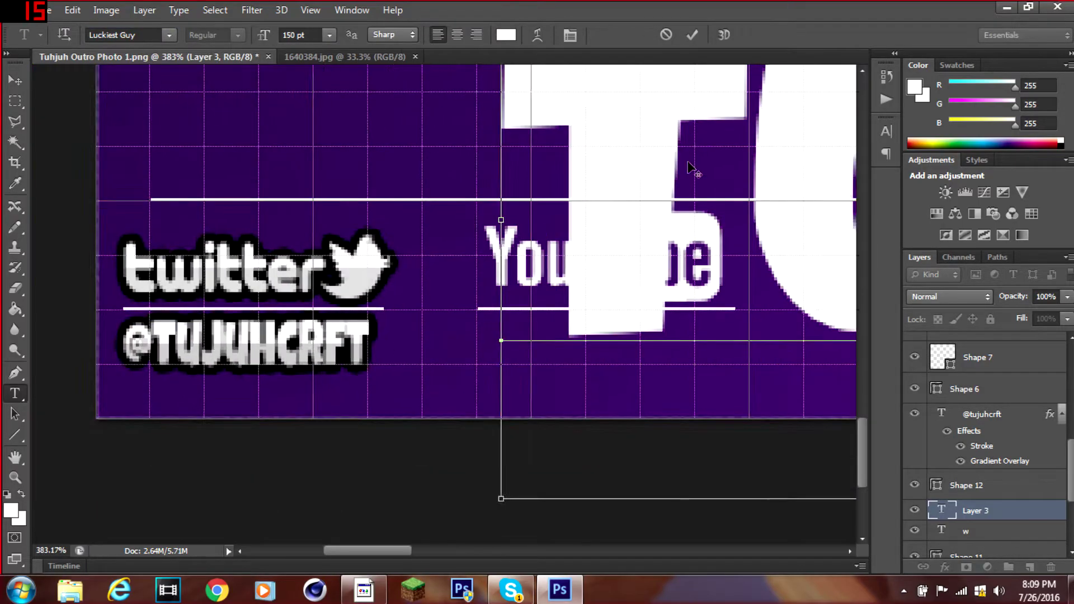
scroll(231, 456, "up", 2)
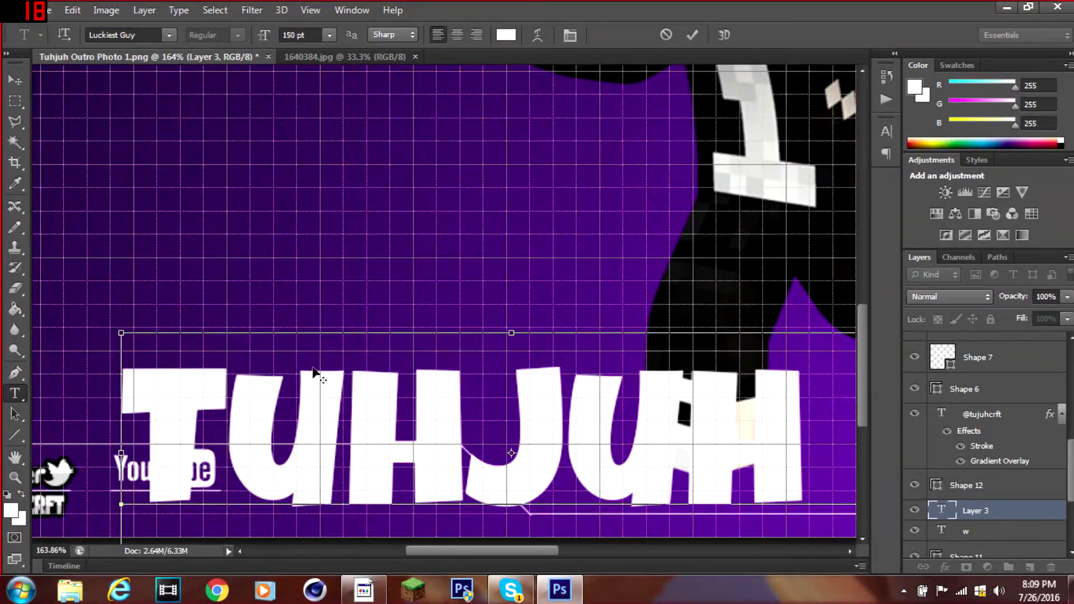
- Commit the new TUHJUH text and hide the canvas grid
left_click(886, 131)
left_click(886, 131)
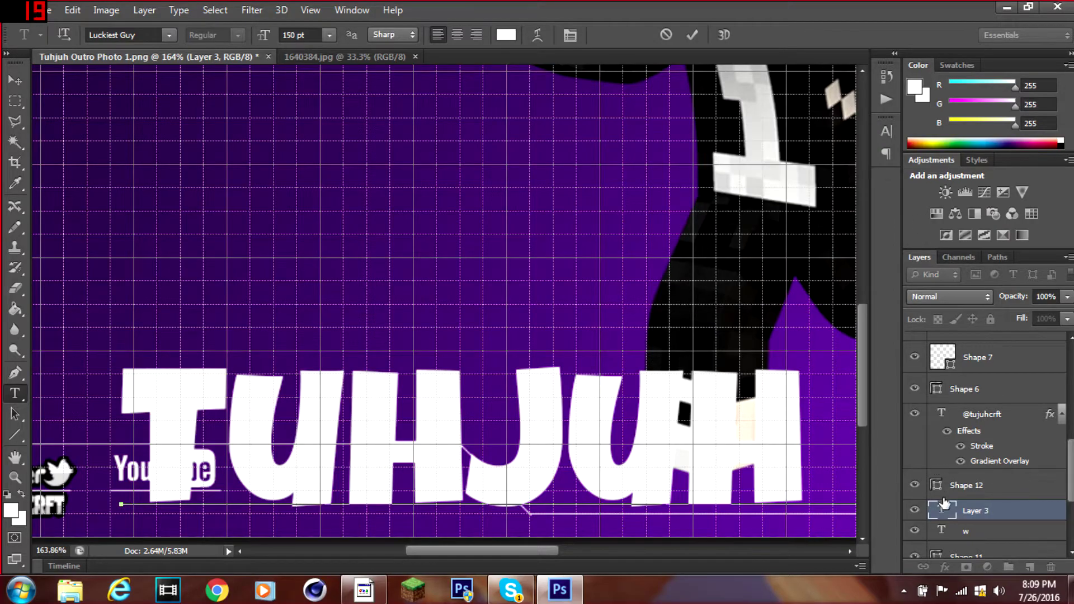
left_click(951, 512)
left_click(281, 10)
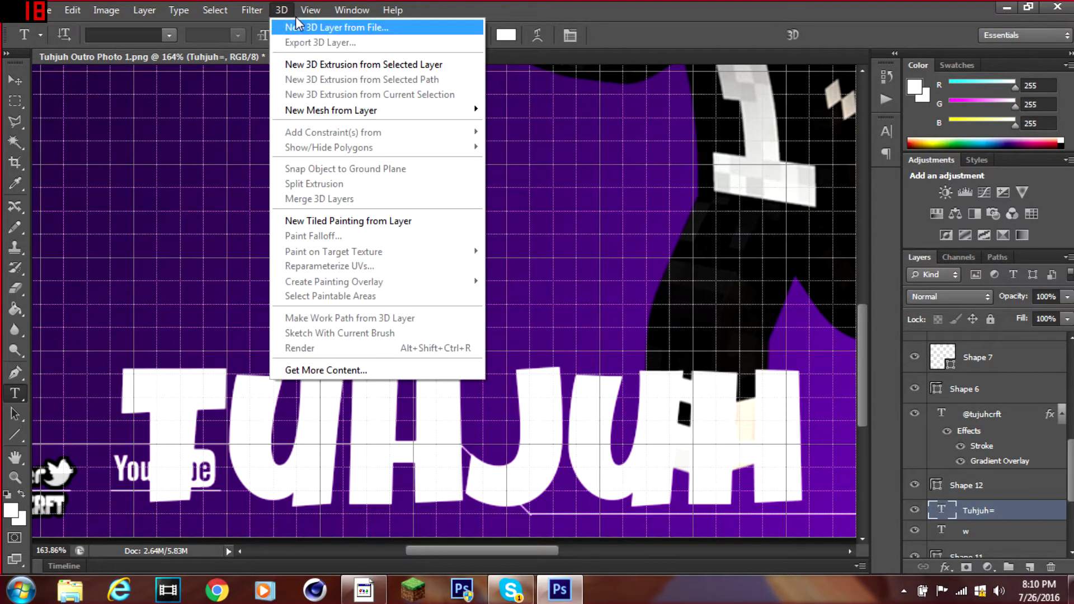
left_click(512, 290)
- Scale the new TUHJUH text to about 22% width and 31% height and move it below the YouTube logo
key("v")
key("ctrl+t")
left_click_drag(121, 368, 719, 431)
left_click_drag(727, 481, 127, 514)
scroll(127, 514, "up", 5)
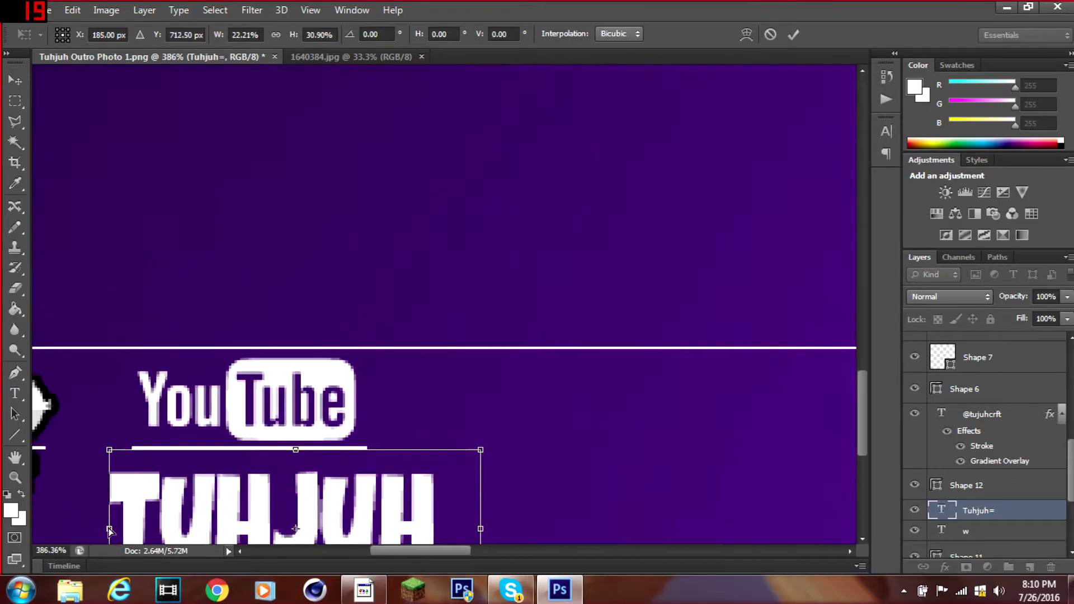
- Fit the small TUHJUH text closely under the YouTube line, matching the line's width, and apply the transform
left_click_drag(574, 525, 420, 417)
scroll(218, 445, "down", 1)
scroll(218, 445, "up", 1)
left_click_drag(305, 457, 310, 438)
left_click_drag(307, 361, 307, 357)
left_click_drag(456, 399, 449, 399)
left_click(793, 35)
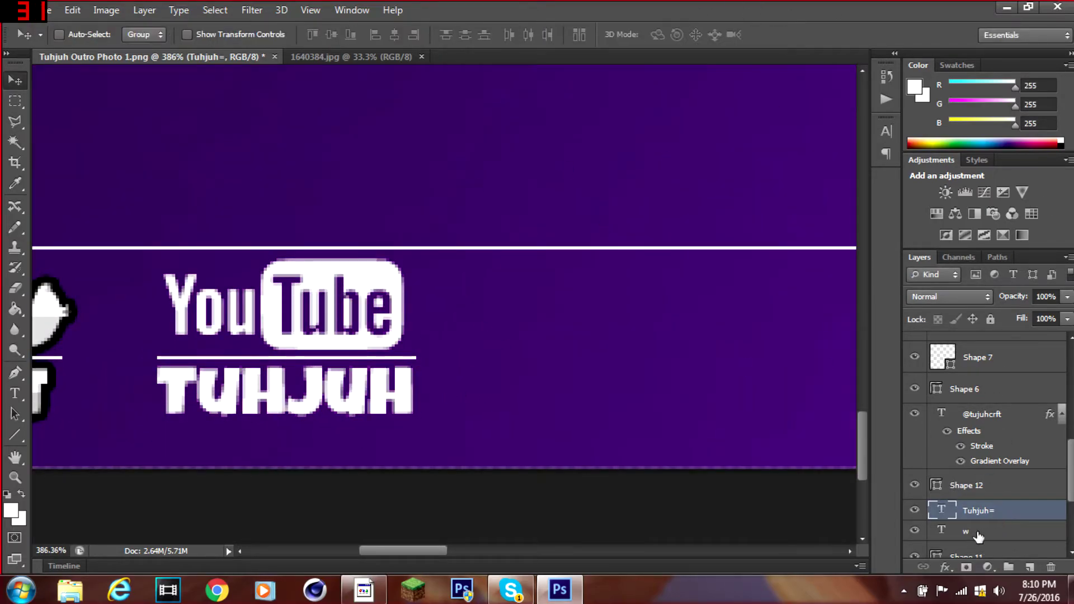
- Copy the Twitter logo's layer style and paste it onto the small TUHJUH text and the YouTube logo
scroll(978, 536, "down", 4)
right_click(987, 479)
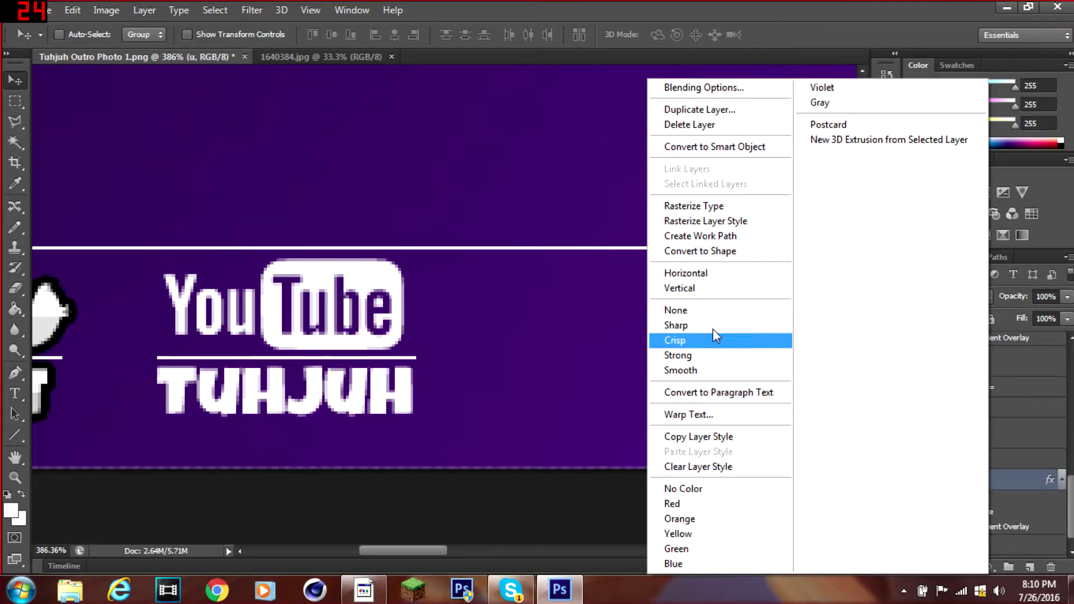
left_click(711, 437)
right_click(1001, 387)
left_click(718, 451)
right_click(968, 424)
left_click(701, 451)
left_click_drag(418, 549, 372, 550)
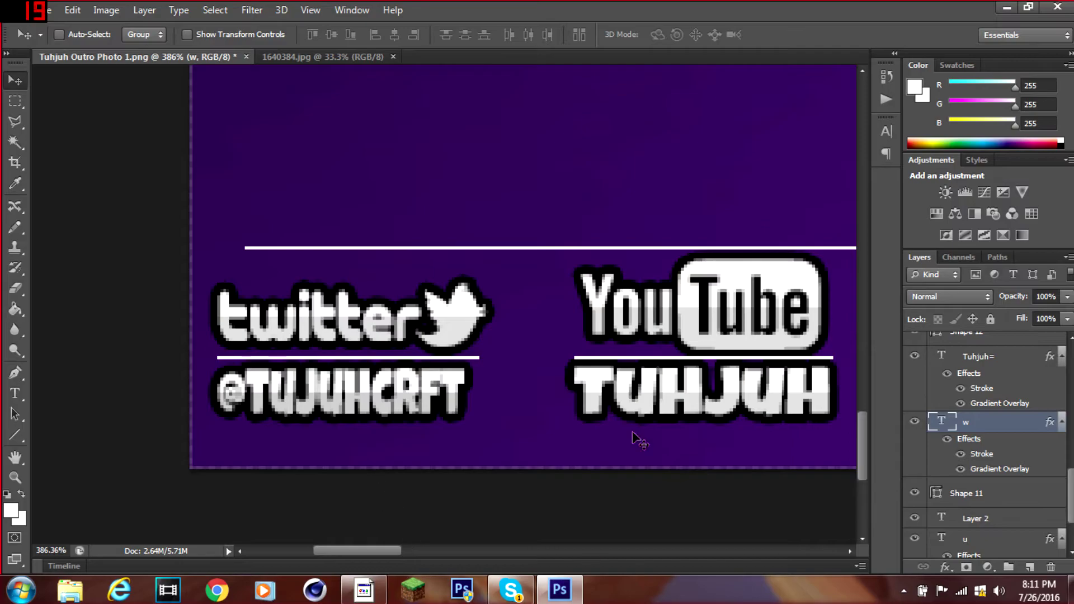
scroll(985, 447, "down", 5)
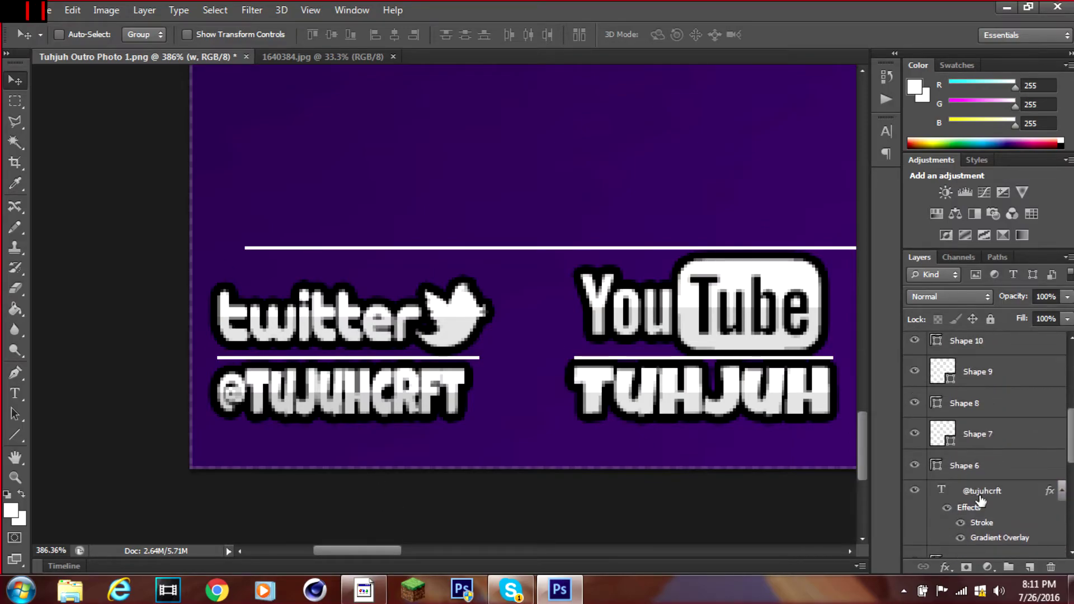
right_click(979, 490)
left_click(689, 378)
key("ctrl+0")
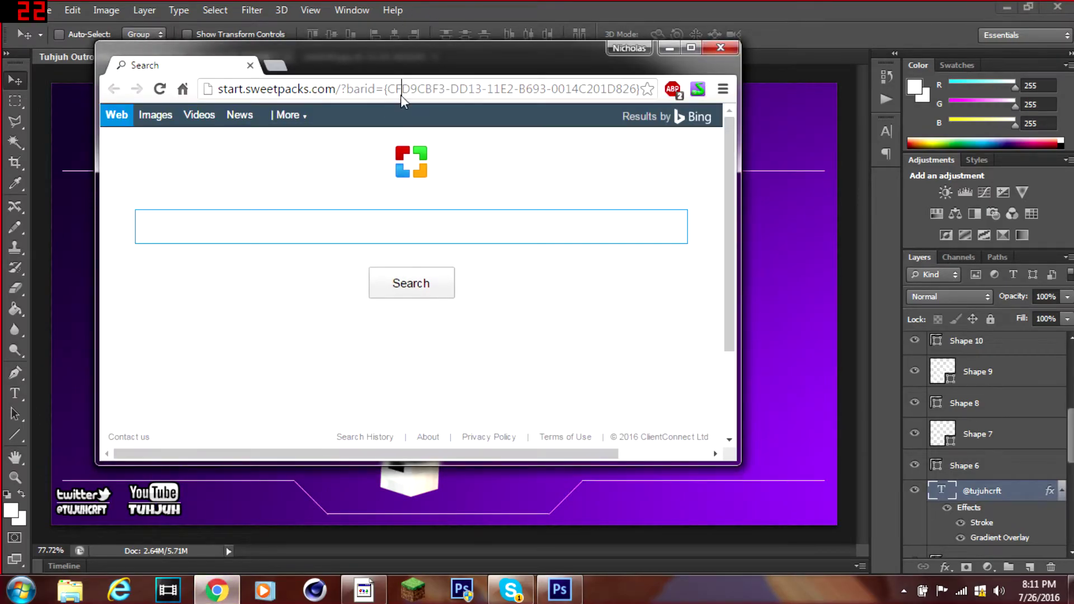
- Switch to Chrome, search Google Images for "subscribe button png" and save the black Subscribe button image to the desktop
left_click(401, 95)
type("yo")
key("Return")
key("ctrl+l")
type("subscribe button")
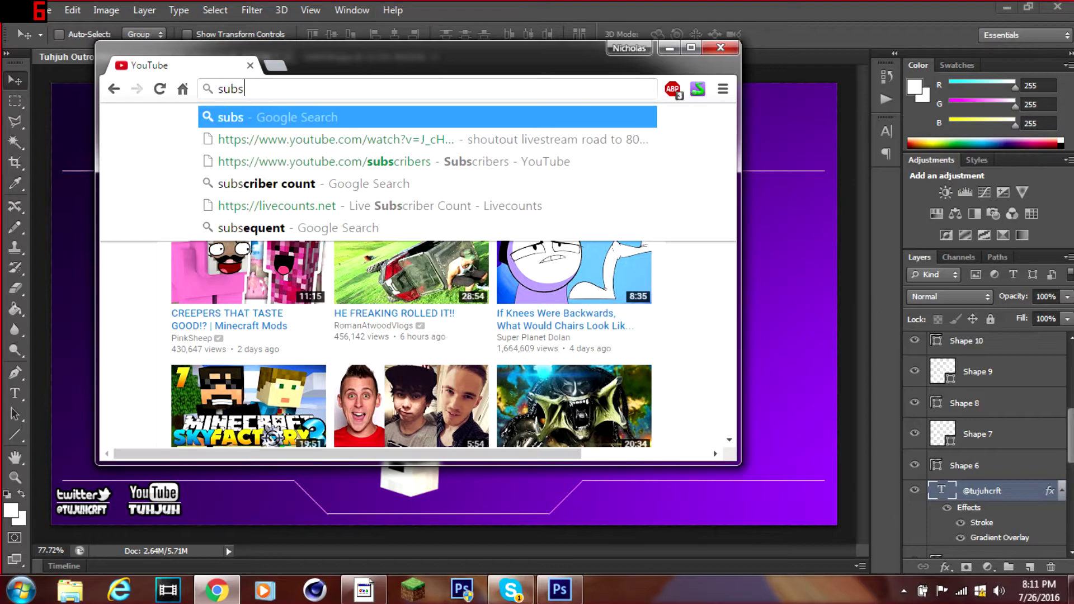
key("Return")
type("png")
left_click(262, 173)
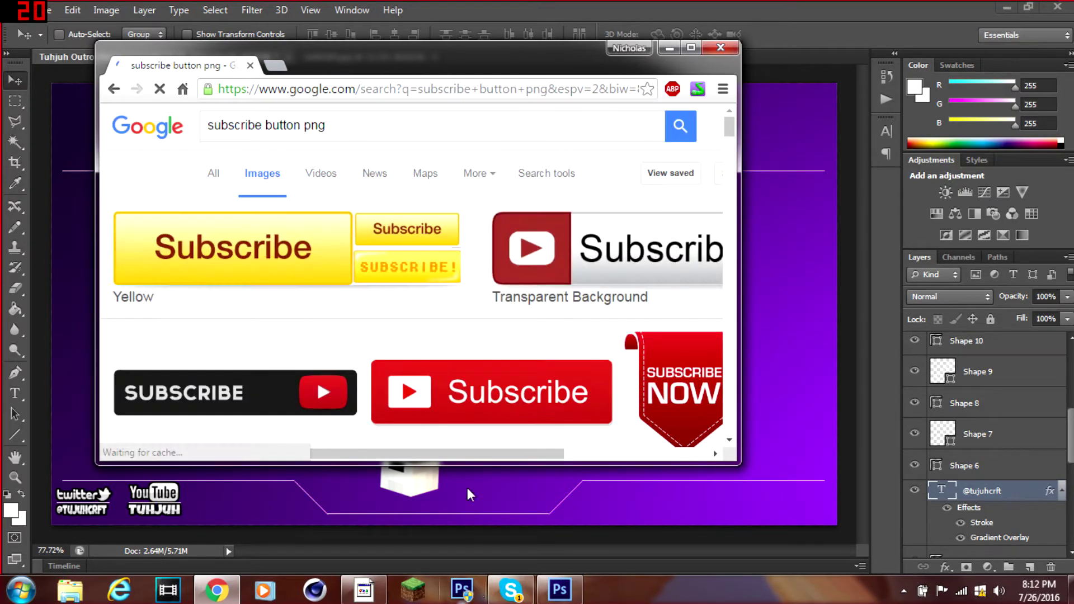
scroll(555, 360, "down", 2)
left_click(293, 342)
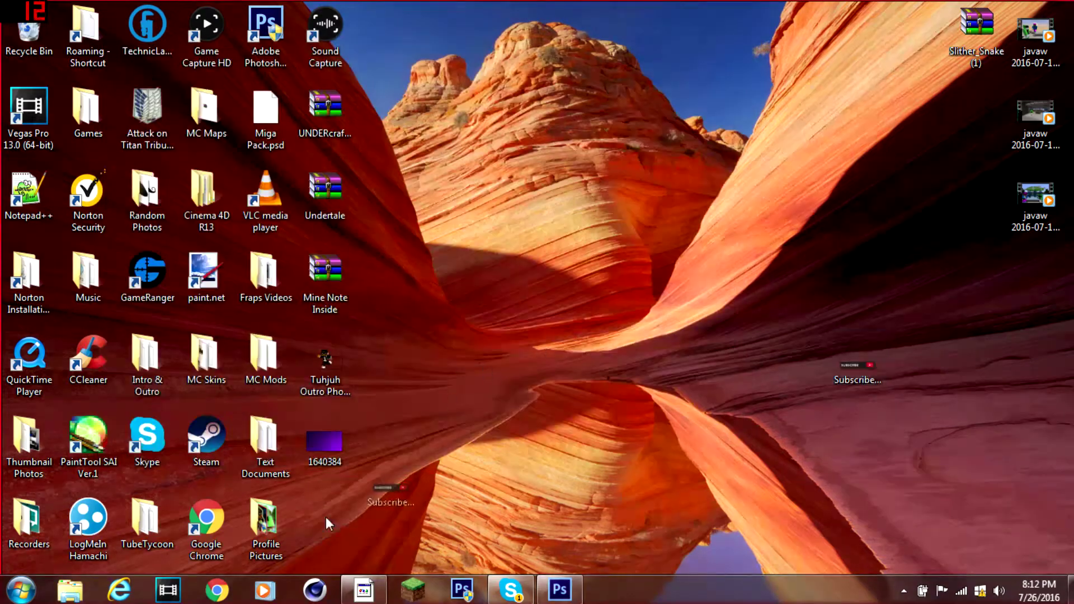
- Switch to Photoshop and open the Subscribe-PNG-11.png image from the desktop
left_click(560, 589)
left_click(51, 10)
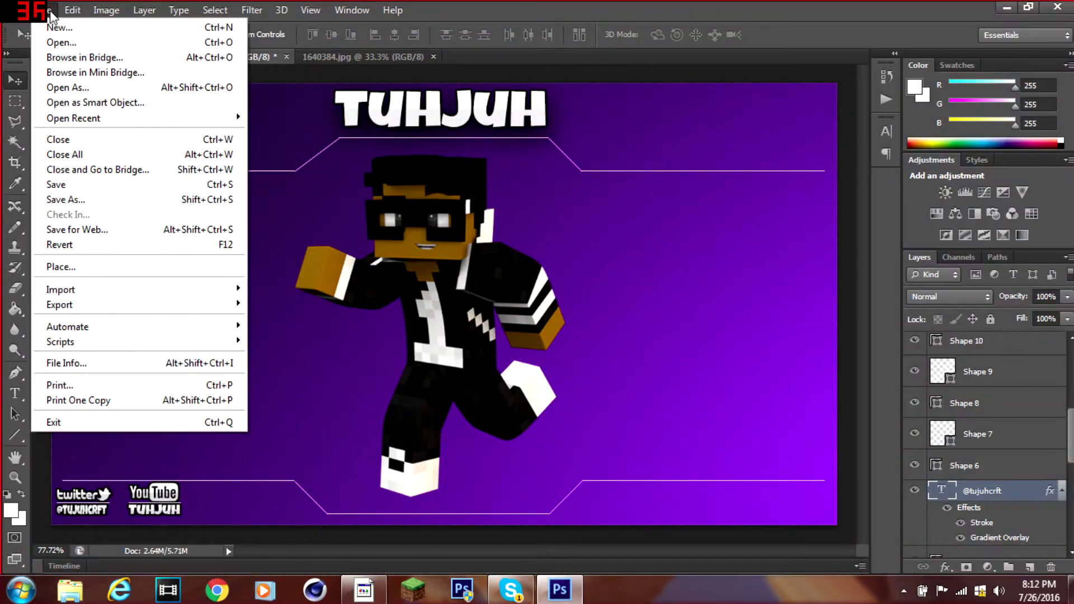
left_click(62, 43)
double_click(644, 520)
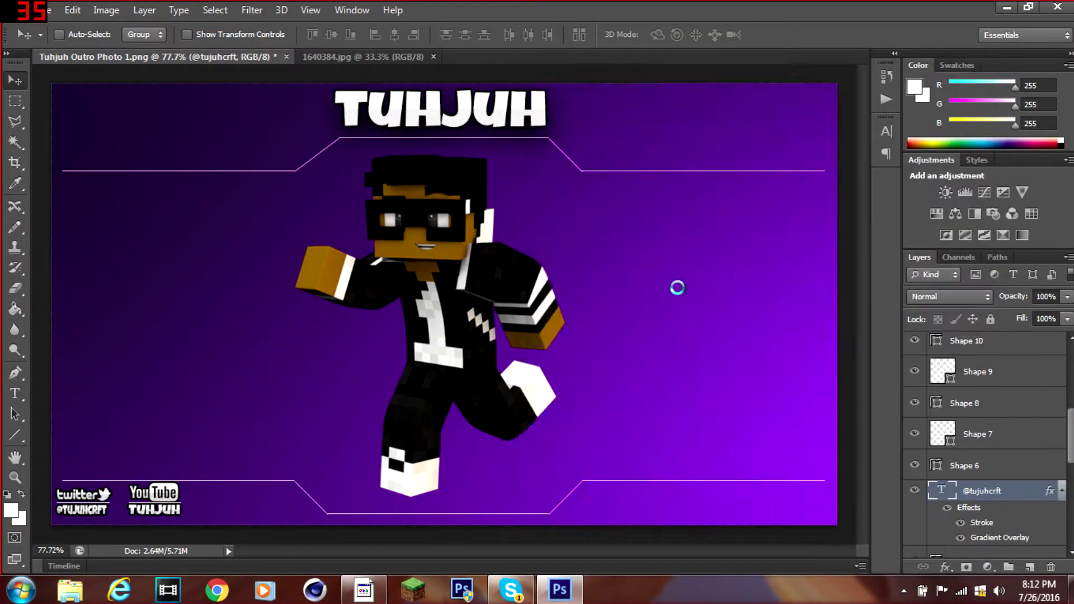
- Place the Subscribe button in the outro document, scale it to about 29% width and 27% height below the lower-right divider, and apply the transform
left_click_drag(212, 82, 537, 388)
key("ctrl+t")
left_click_drag(767, 455, 732, 442)
scroll(783, 512, "up", 3)
left_click_drag(820, 461, 742, 439)
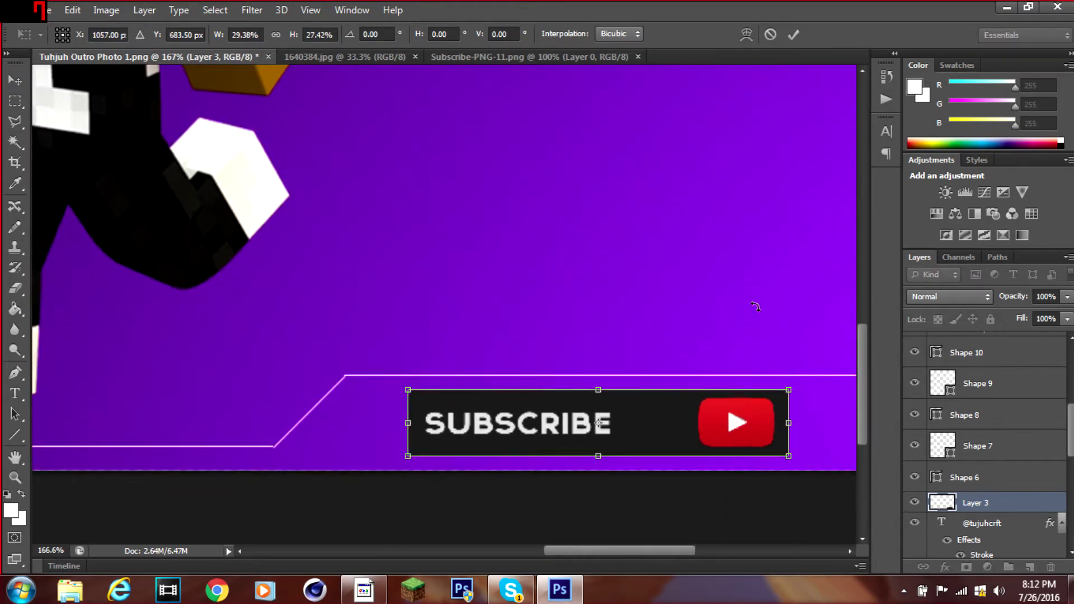
scroll(951, 481, "down", 6)
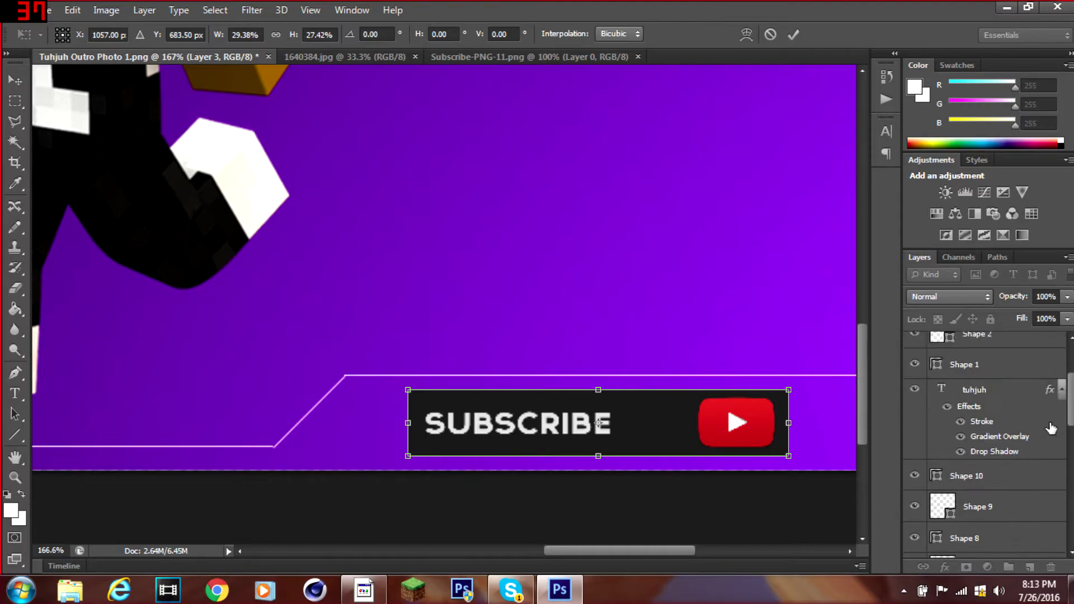
left_click(793, 35)
- Stretch the purple gradient background layer slightly at its lower-left and right edges so it covers the whole canvas, and apply the transform
left_click(986, 548)
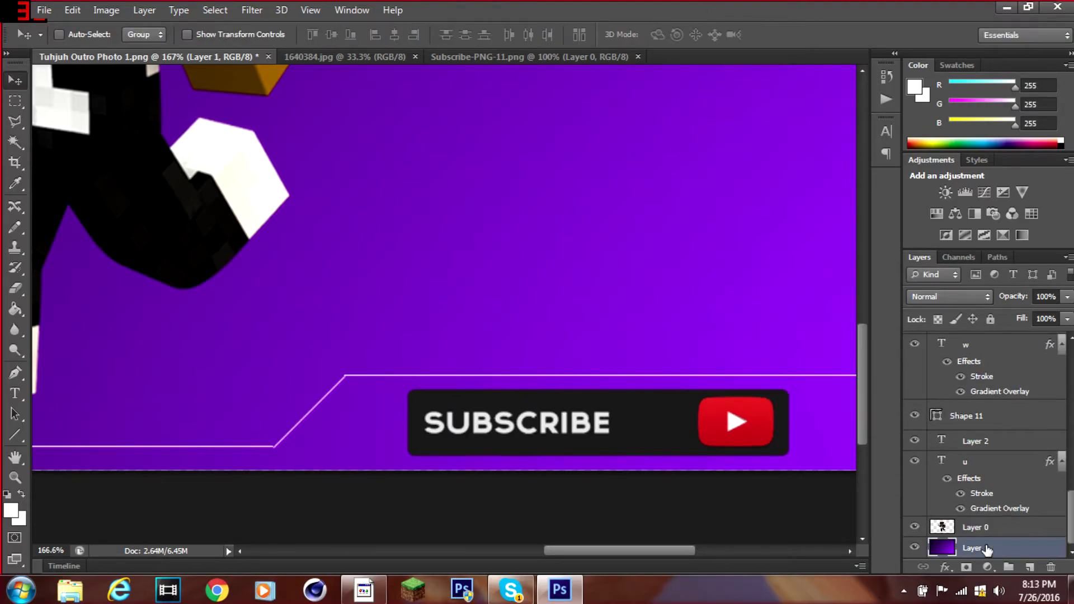
key("ctrl+t")
scroll(225, 389, "down", 3)
left_click_drag(227, 389, 223, 396)
scroll(541, 501, "up", 5)
scroll(496, 448, "left", 8)
scroll(223, 396, "right", 5)
left_click_drag(548, 358, 551, 358)
key("Return")
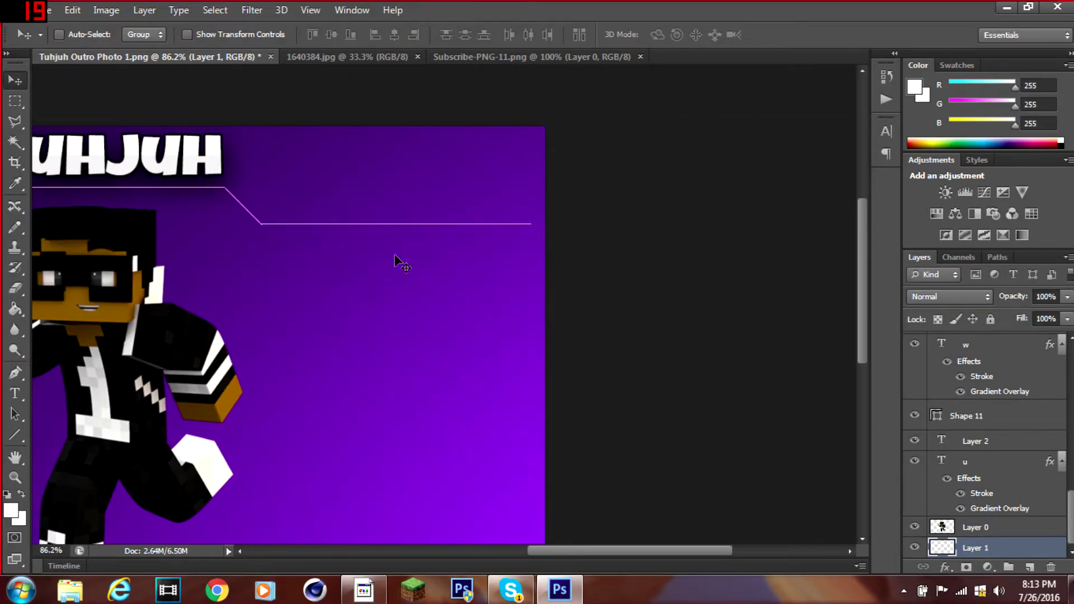
scroll(567, 551, "down", 2)
scroll(568, 551, "down", 1)
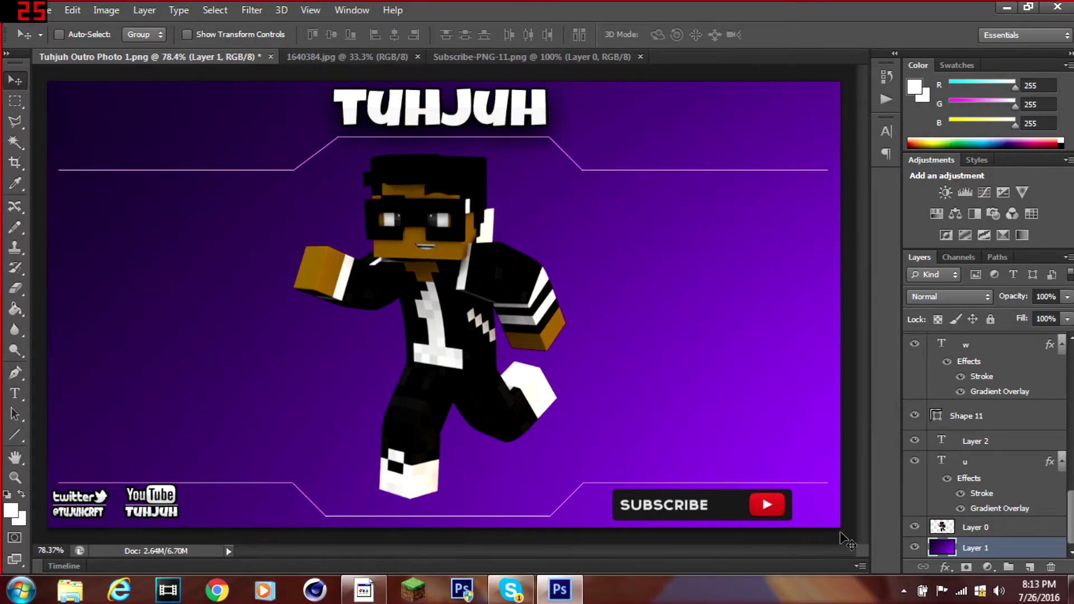
- Save the outro to the desktop in Photoshop format as Tuhjuh Outro Pictar, accepting the format options
left_click(41, 10)
key("Escape")
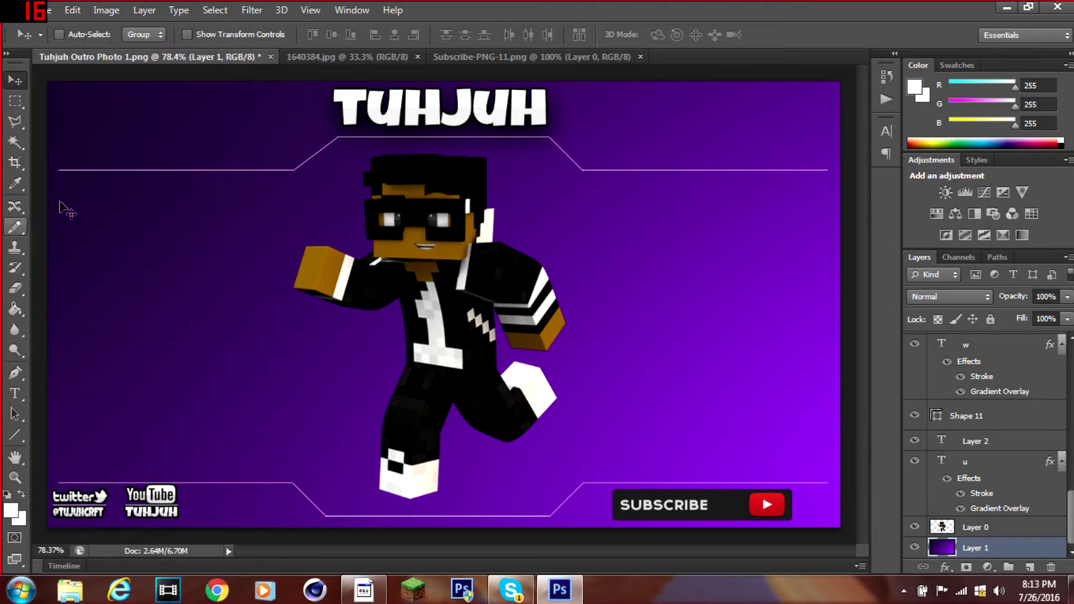
left_click(40, 11)
left_click(68, 198)
left_click(744, 373)
left_click(744, 371)
key("BackSpace")
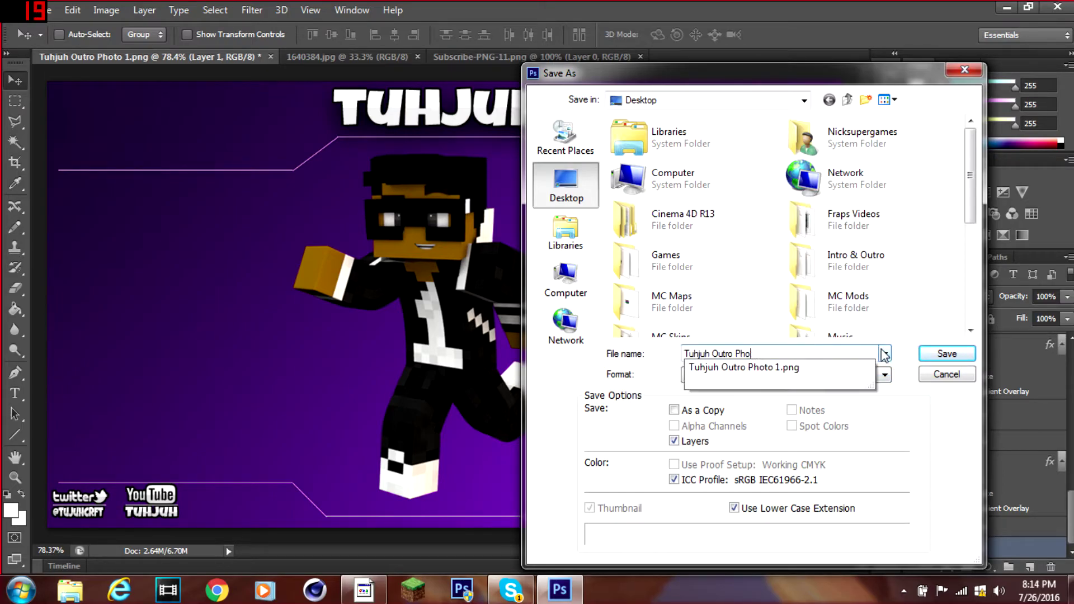
key("BackSpace")
key("BackSpace")
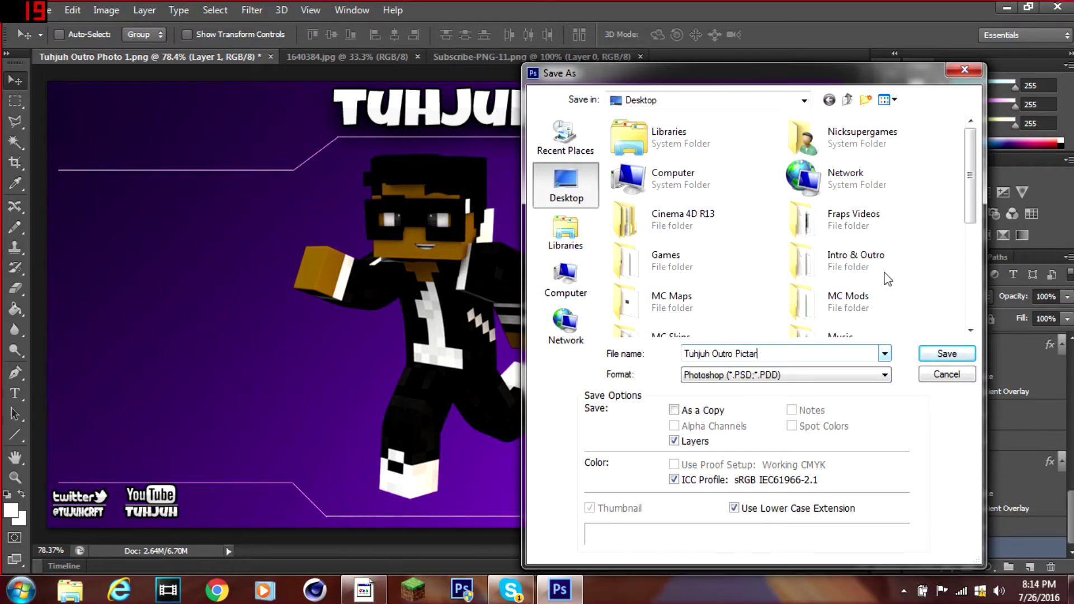
left_click(947, 354)
left_click(712, 173)
- Switch to Skype, send the Tuhjuh Outro Pictar.psd file in the open chat, and place its icon in the desktop's upper row
left_click(1006, 7)
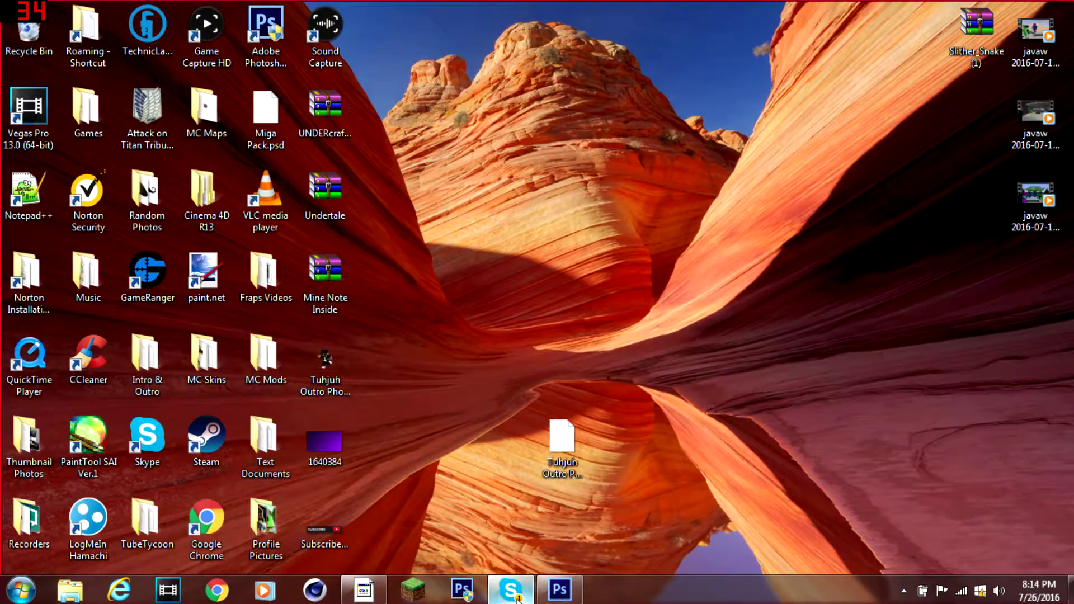
left_click(510, 589)
left_click_drag(600, 95, 1045, 103)
left_click_drag(562, 439, 905, 385)
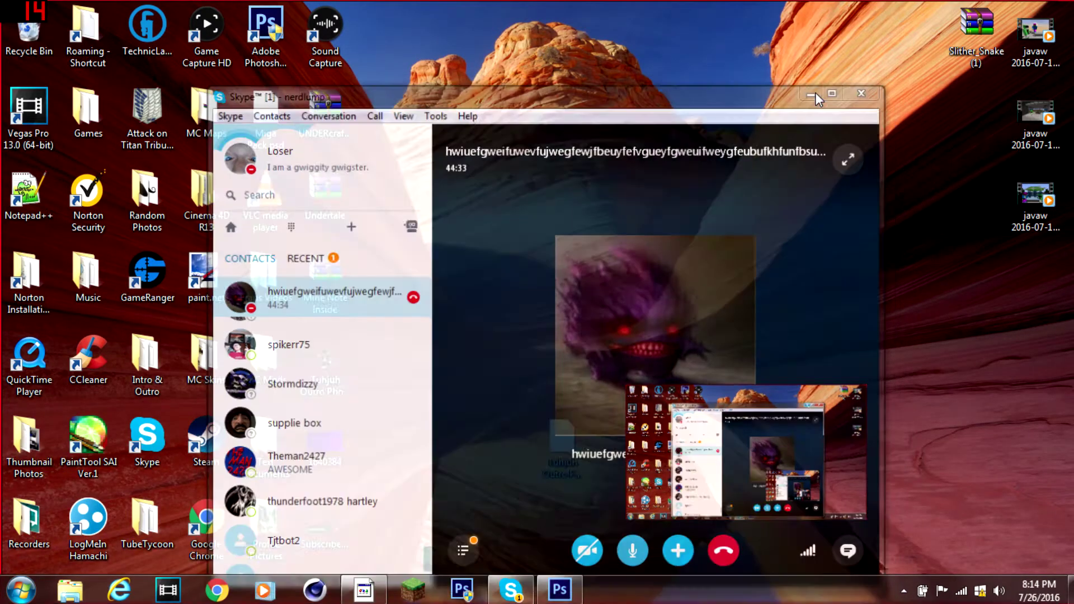
left_click_drag(562, 442, 390, 28)
- Switch to Photoshop and save a copy of Tuhjuh Outro Pictar to the desktop in a standard picture format
left_click(576, 588)
left_click(42, 10)
left_click(67, 199)
left_click(769, 380)
left_click(727, 190)
left_click(947, 354)
left_click(589, 180)
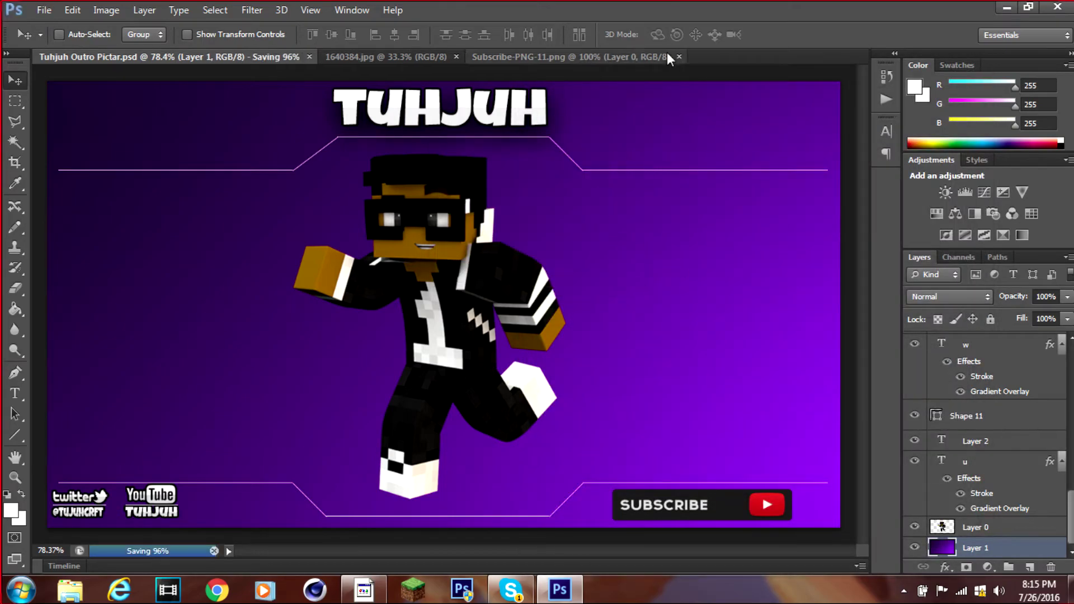
- Check the exported outro picture in Windows Photo Viewer and delete the file from the desktop
left_click(1006, 7)
double_click(457, 263)
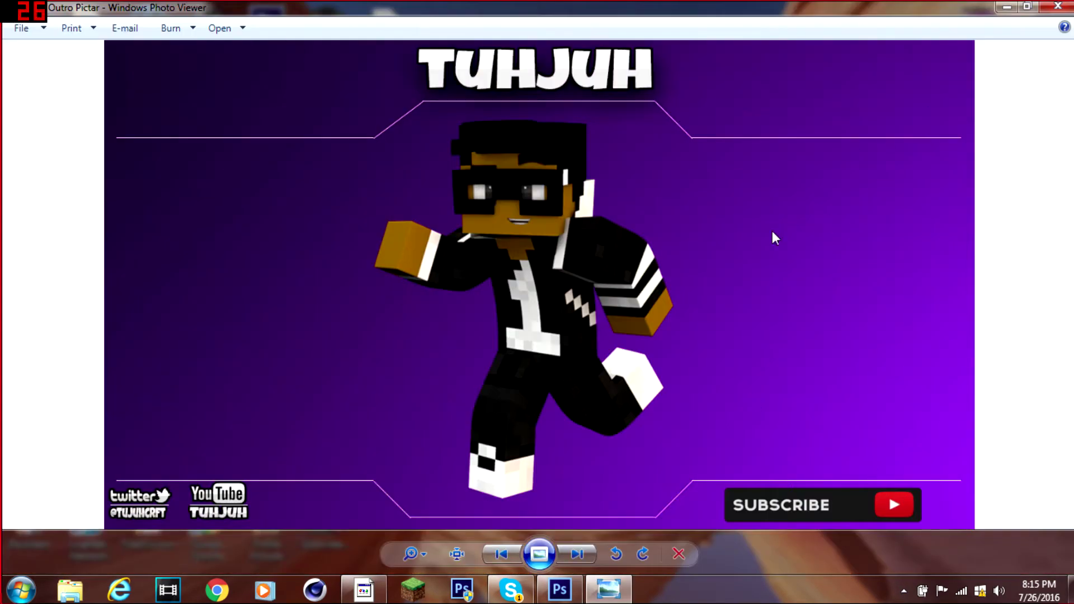
left_click(1059, 8)
key("Delete")
left_click(604, 333)
- Switch to Photoshop and give the Minecraft character layer a black stroke and a white outer glow with a size of about 81 px
left_click(559, 590)
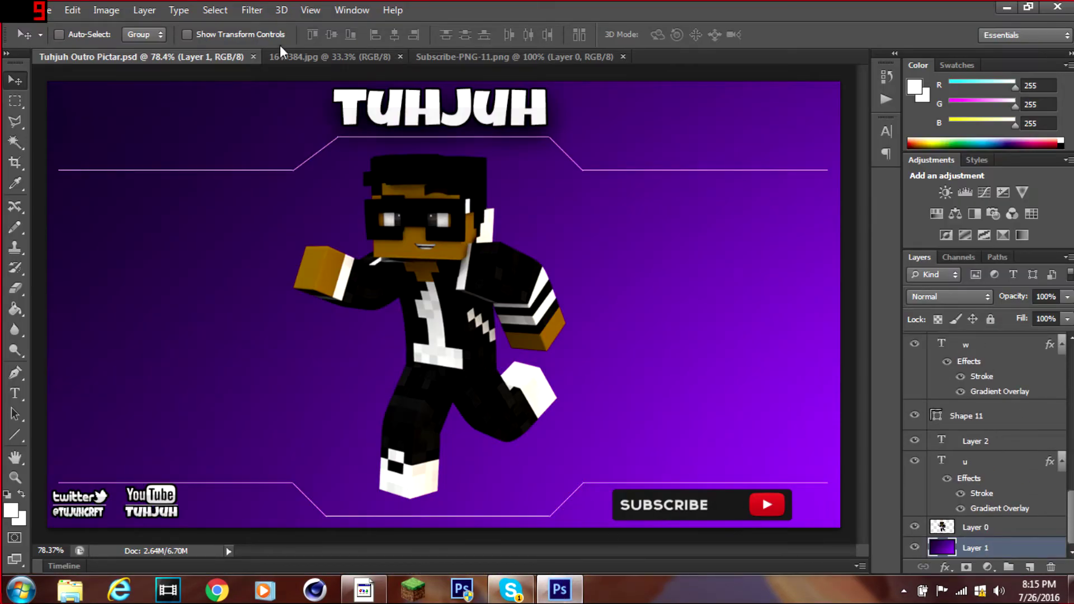
double_click(1007, 526)
left_click(645, 377)
left_click(673, 378)
left_click_drag(846, 326, 856, 327)
left_click_drag(839, 317, 840, 315)
left_click_drag(857, 326, 866, 332)
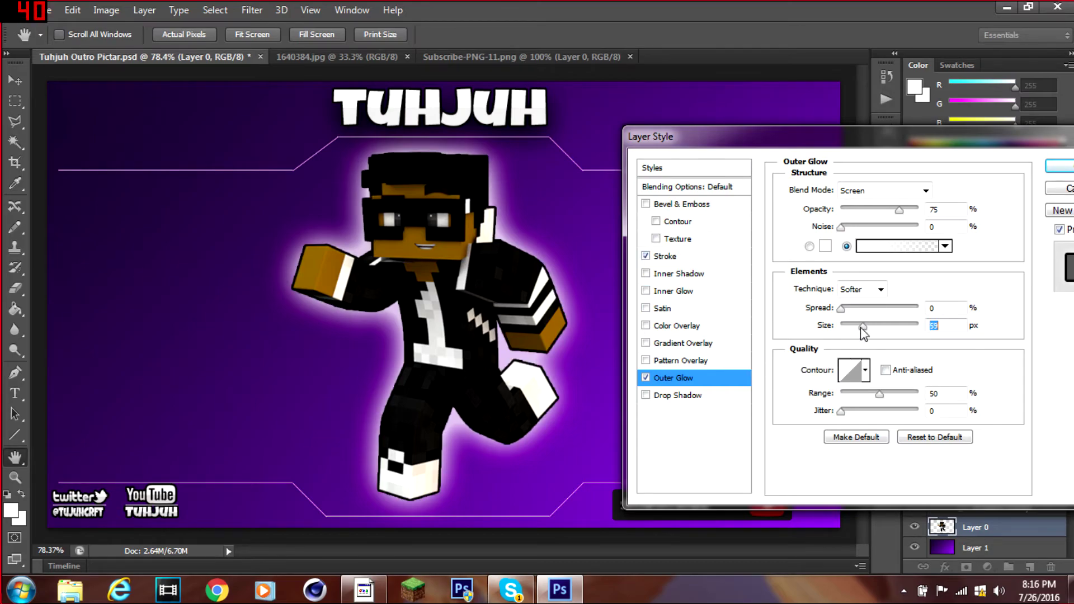
left_click_drag(862, 330, 869, 328)
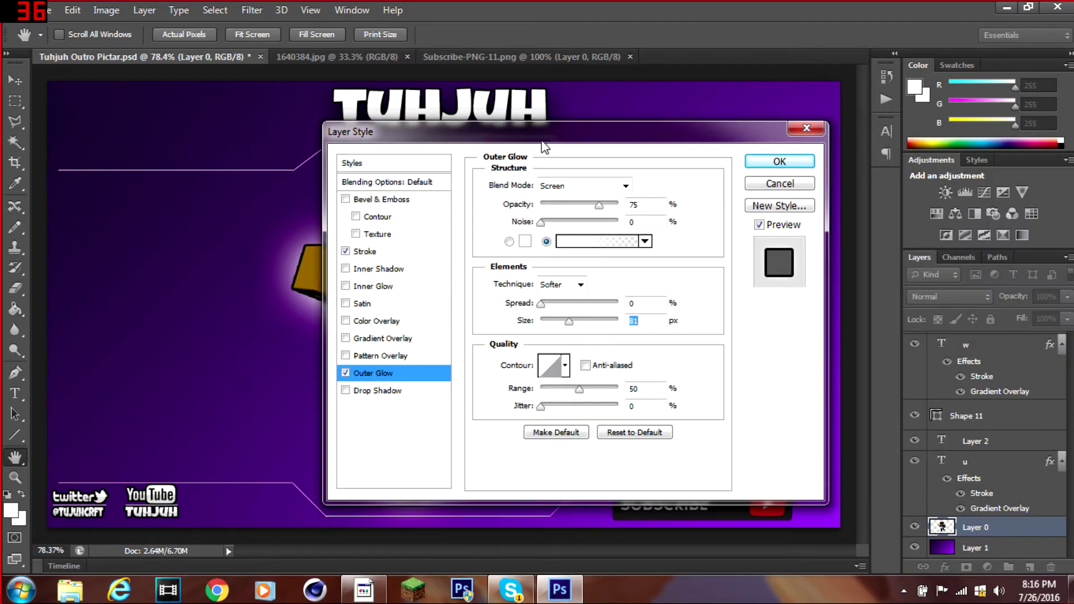
key("Return")
key("v")
- Save the document in Photoshop format over the existing Tuhjuh Outro Pictar.psd on the desktop
left_click(49, 11)
left_click(109, 199)
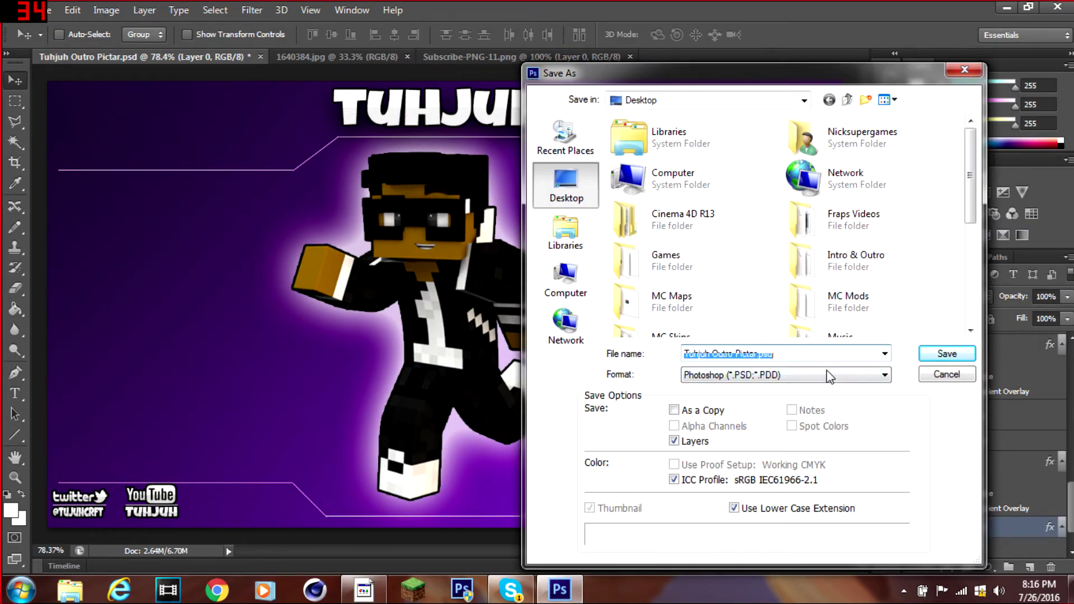
left_click(826, 367)
key("Return")
key("Return")
key("Return")
- Switch to Skype, send the updated Tuhjuh Outro Pictar.psd in the open chat, and minimize the Skype window
key("super+d")
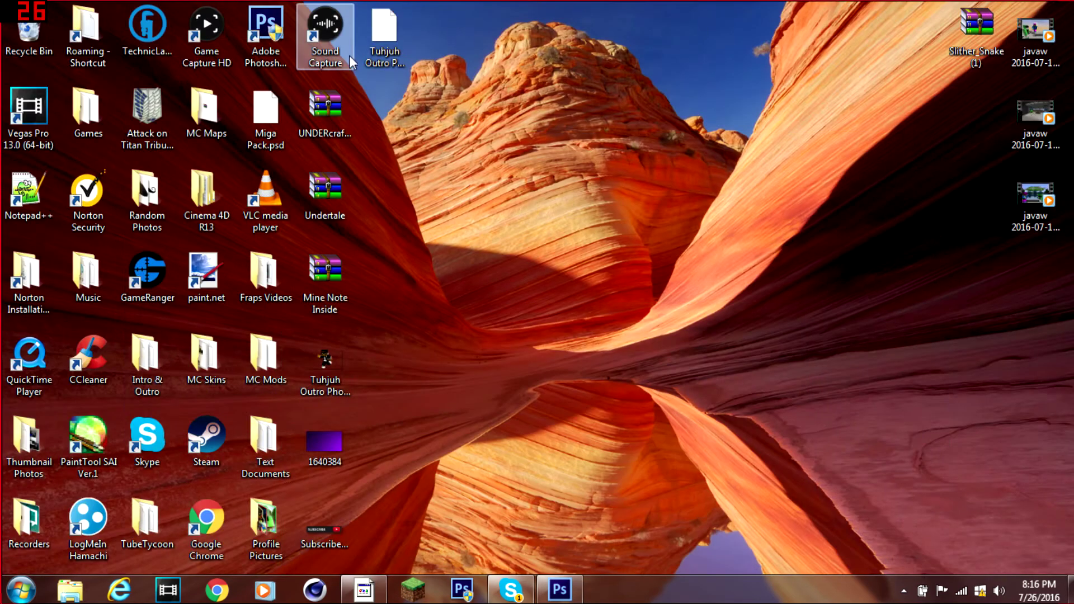
left_click(510, 589)
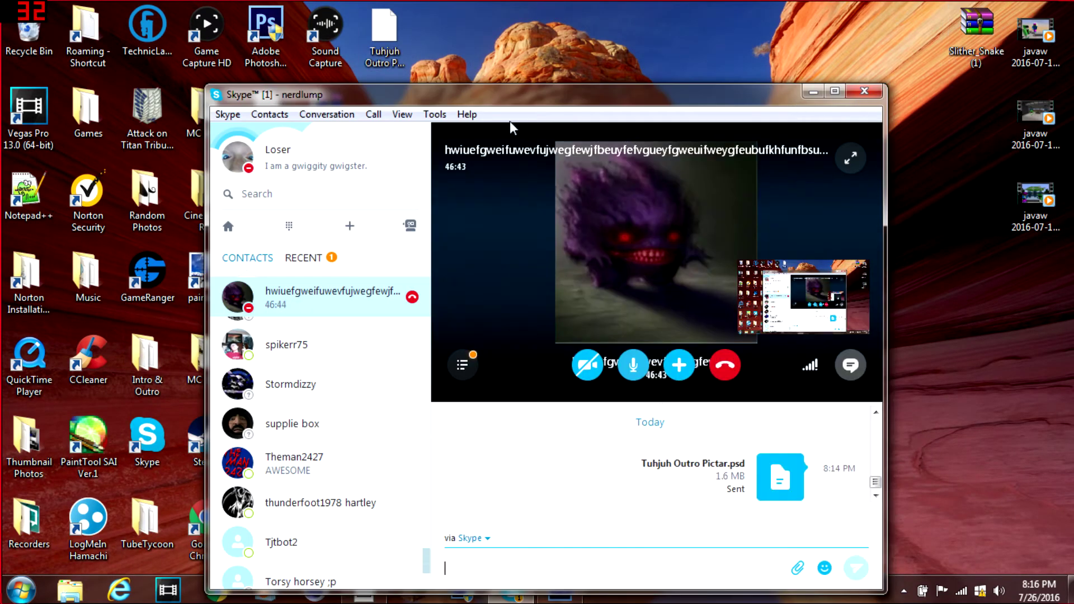
left_click(864, 91)
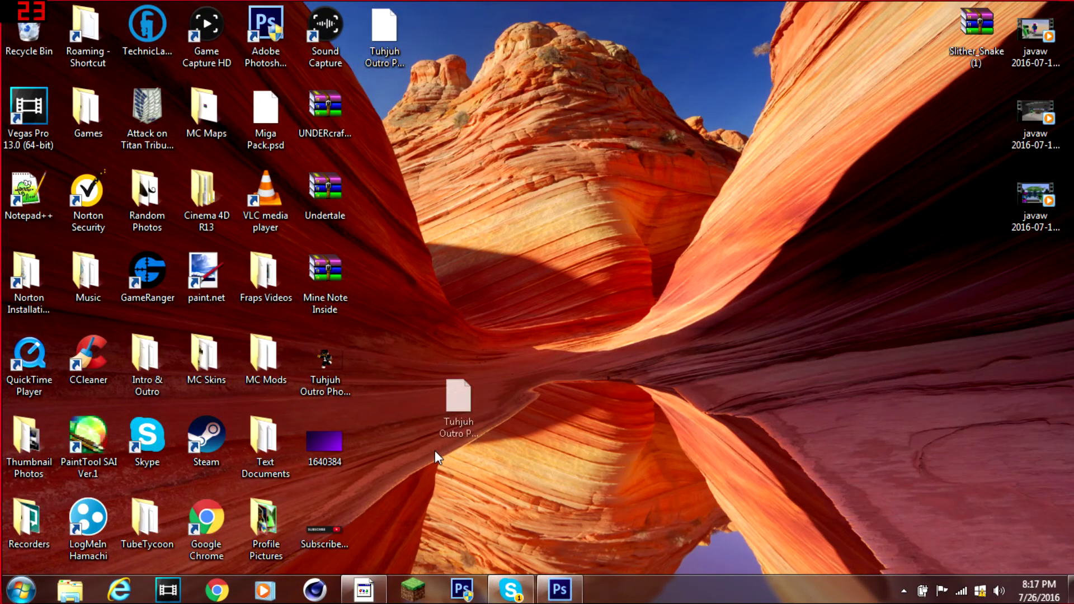
left_click_drag(436, 457, 405, 31)
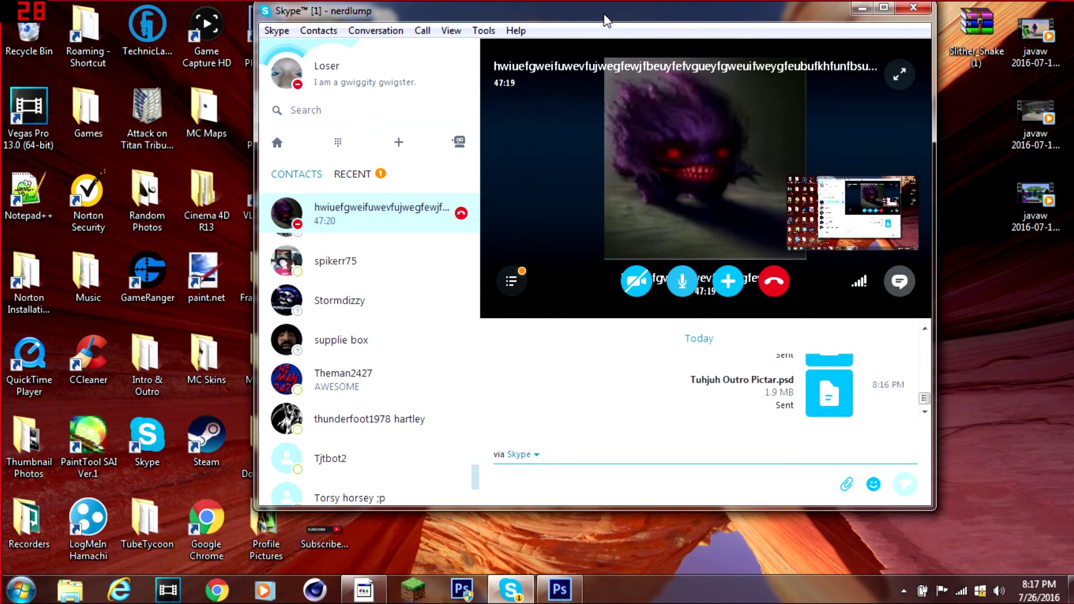
left_click(862, 8)
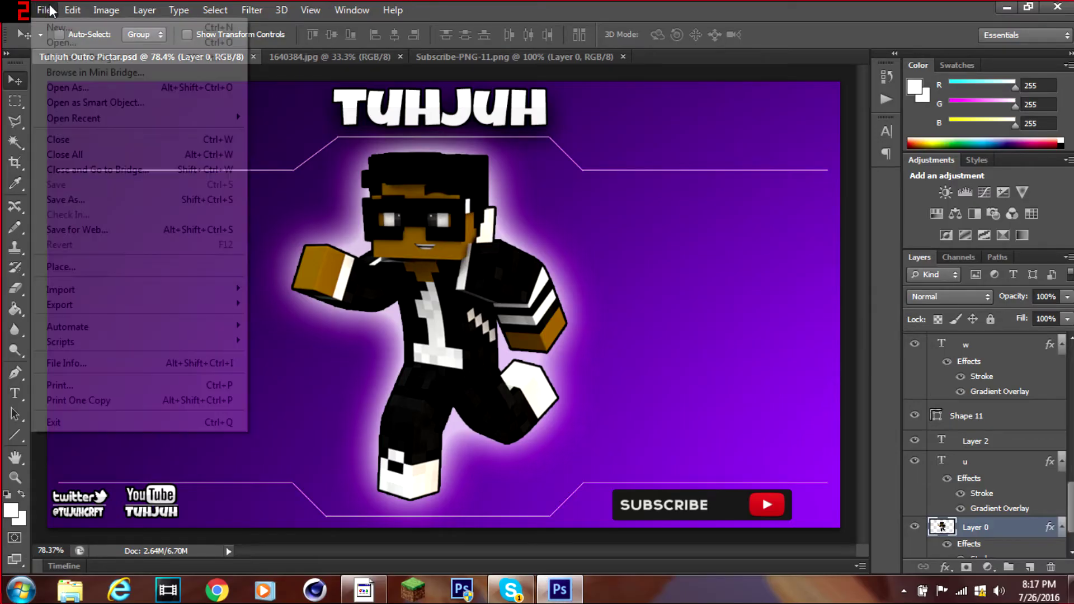
- Save a copy of the glowing-character outro to the desktop in a standard picture format and close Photoshop
left_click(84, 199)
left_click(783, 375)
left_click(707, 320)
key("Return")
left_click(585, 180)
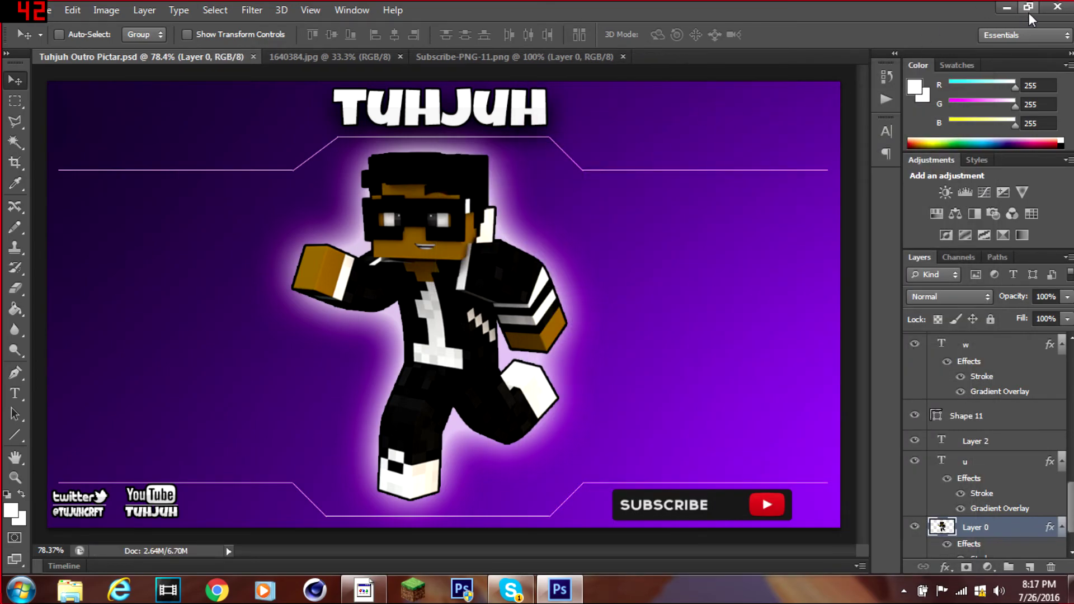
left_click(1061, 12)
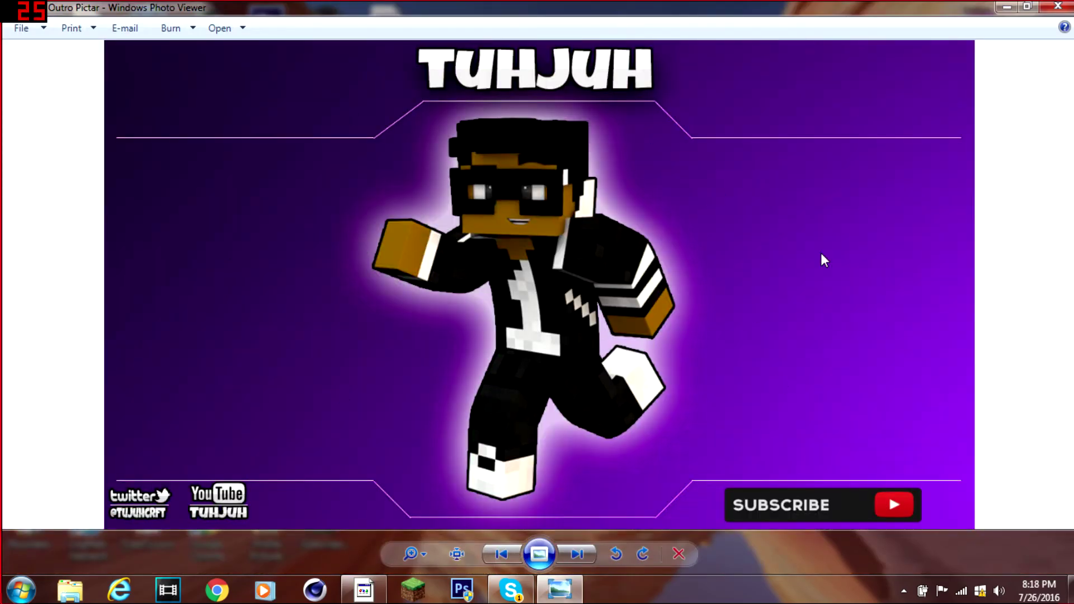